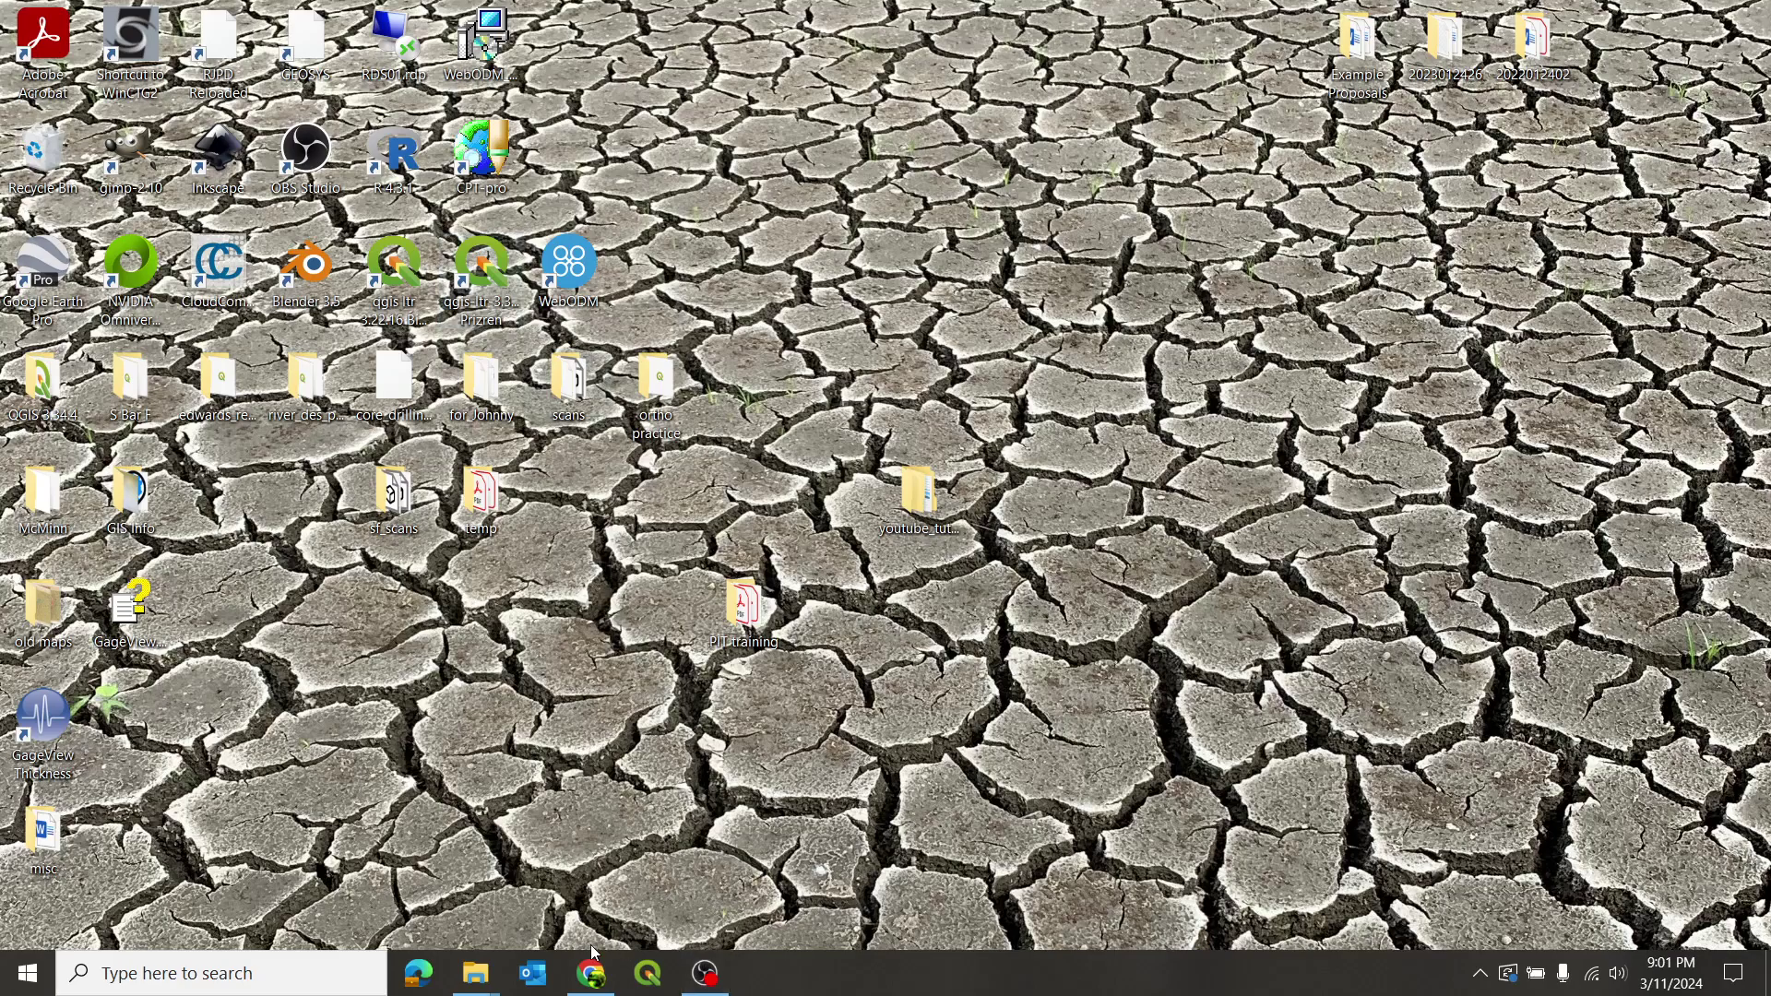
Step: Back in Chrome, search Google for 'qgis' in a new tab
left_click(608, 971)
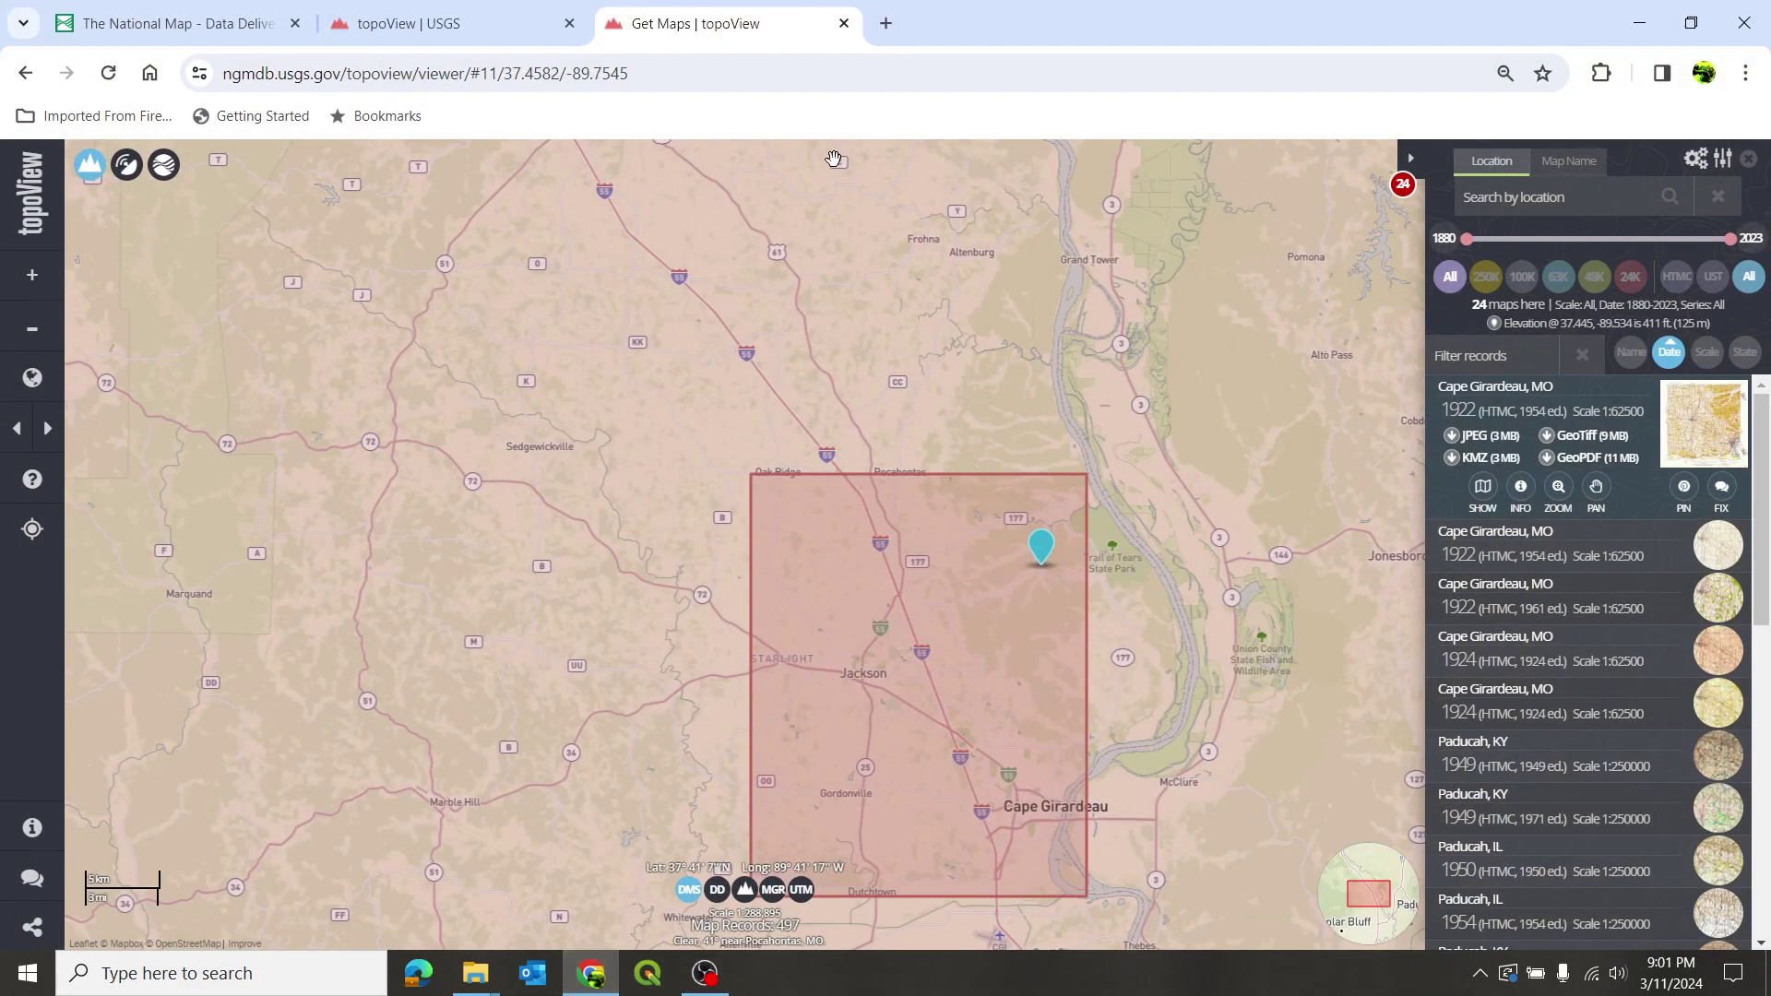
left_click(885, 23)
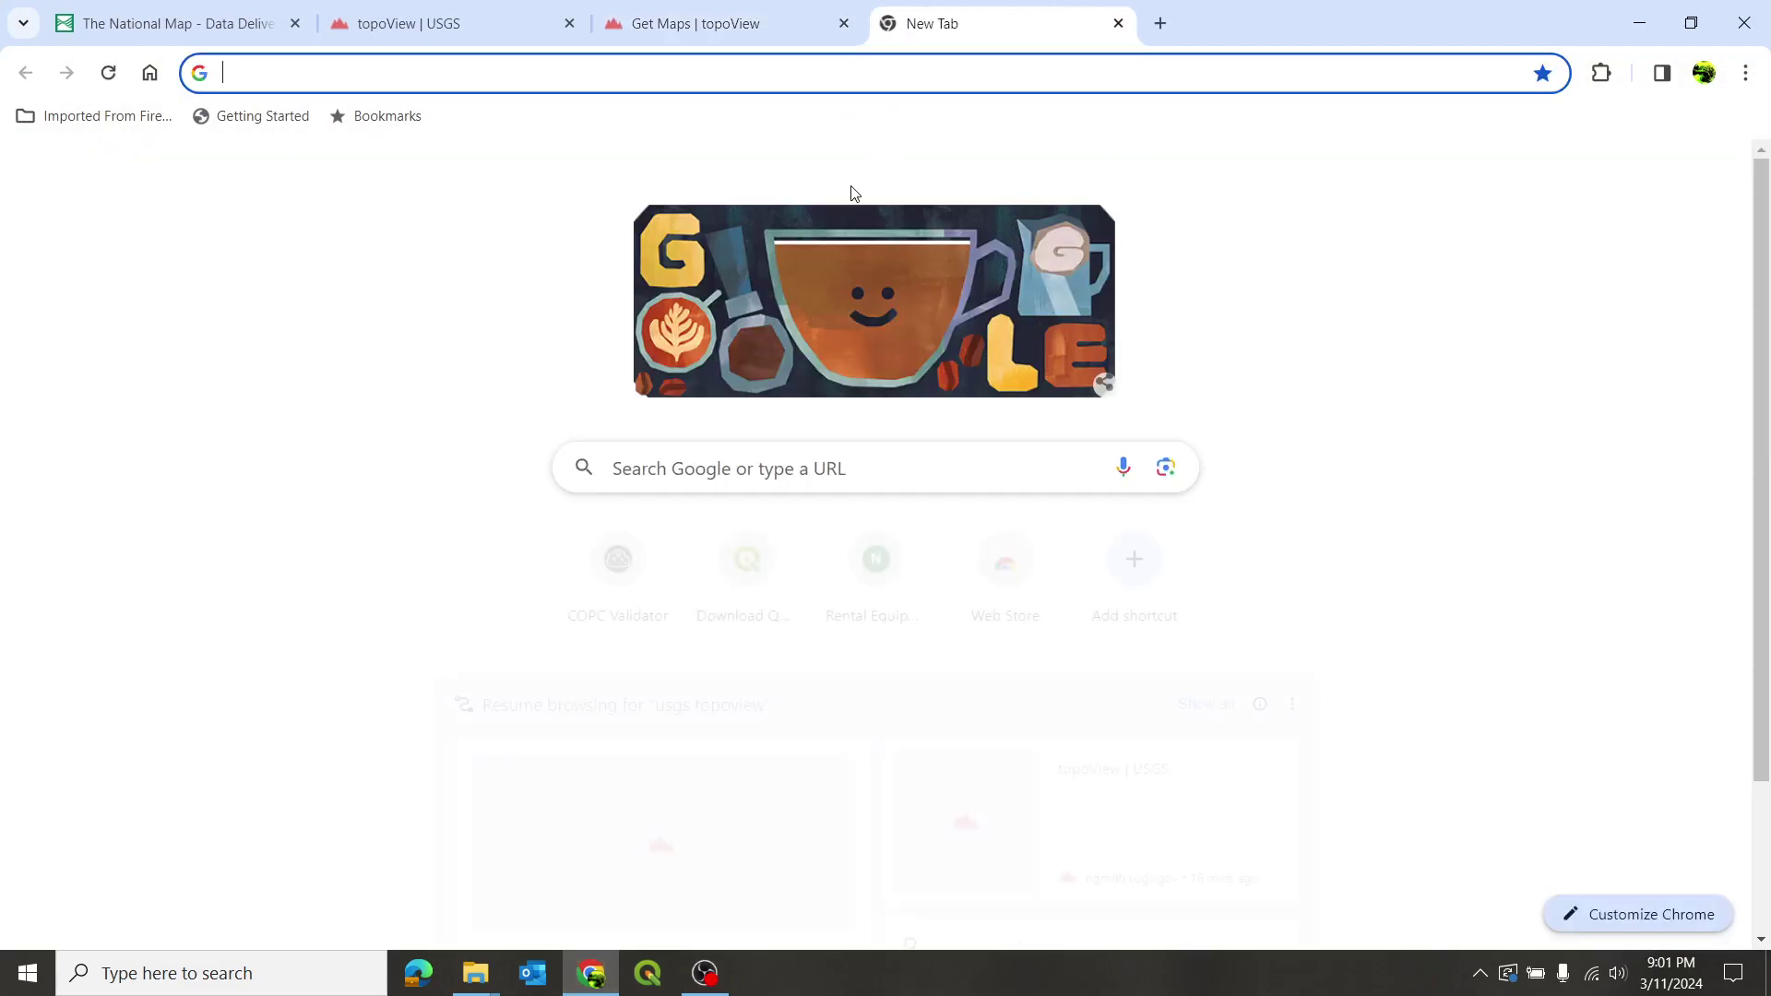
left_click(827, 480)
type("qgis")
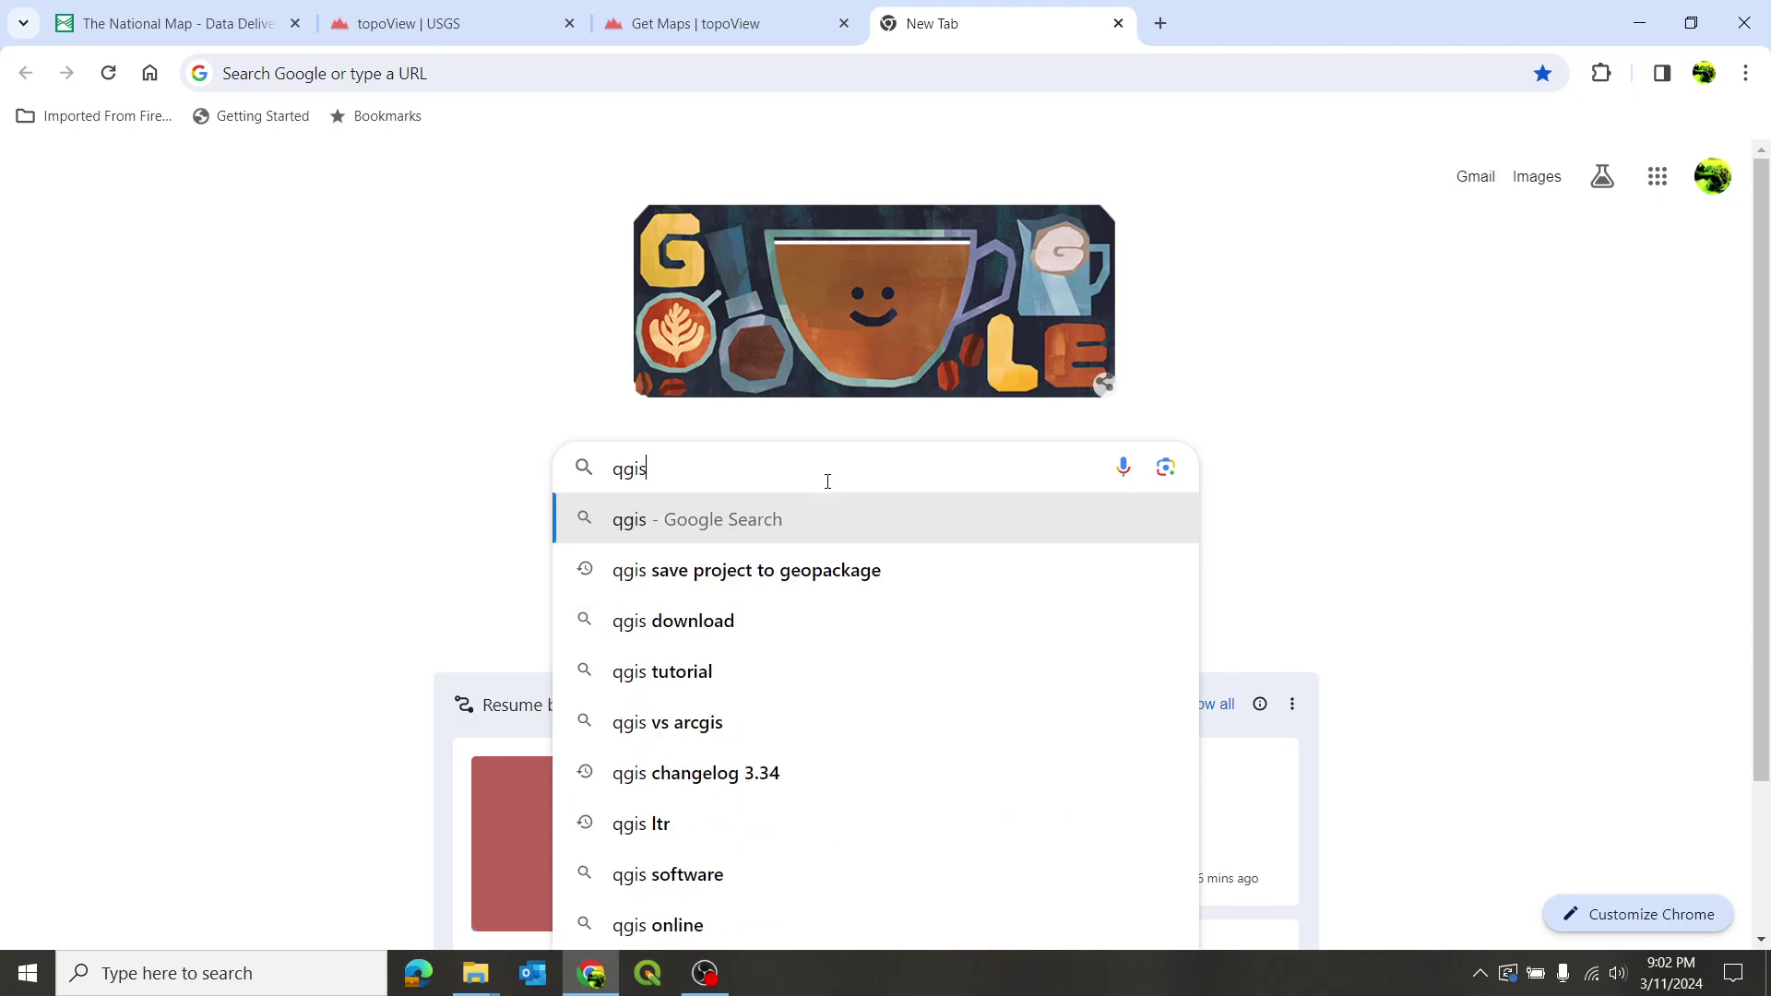
key("Return")
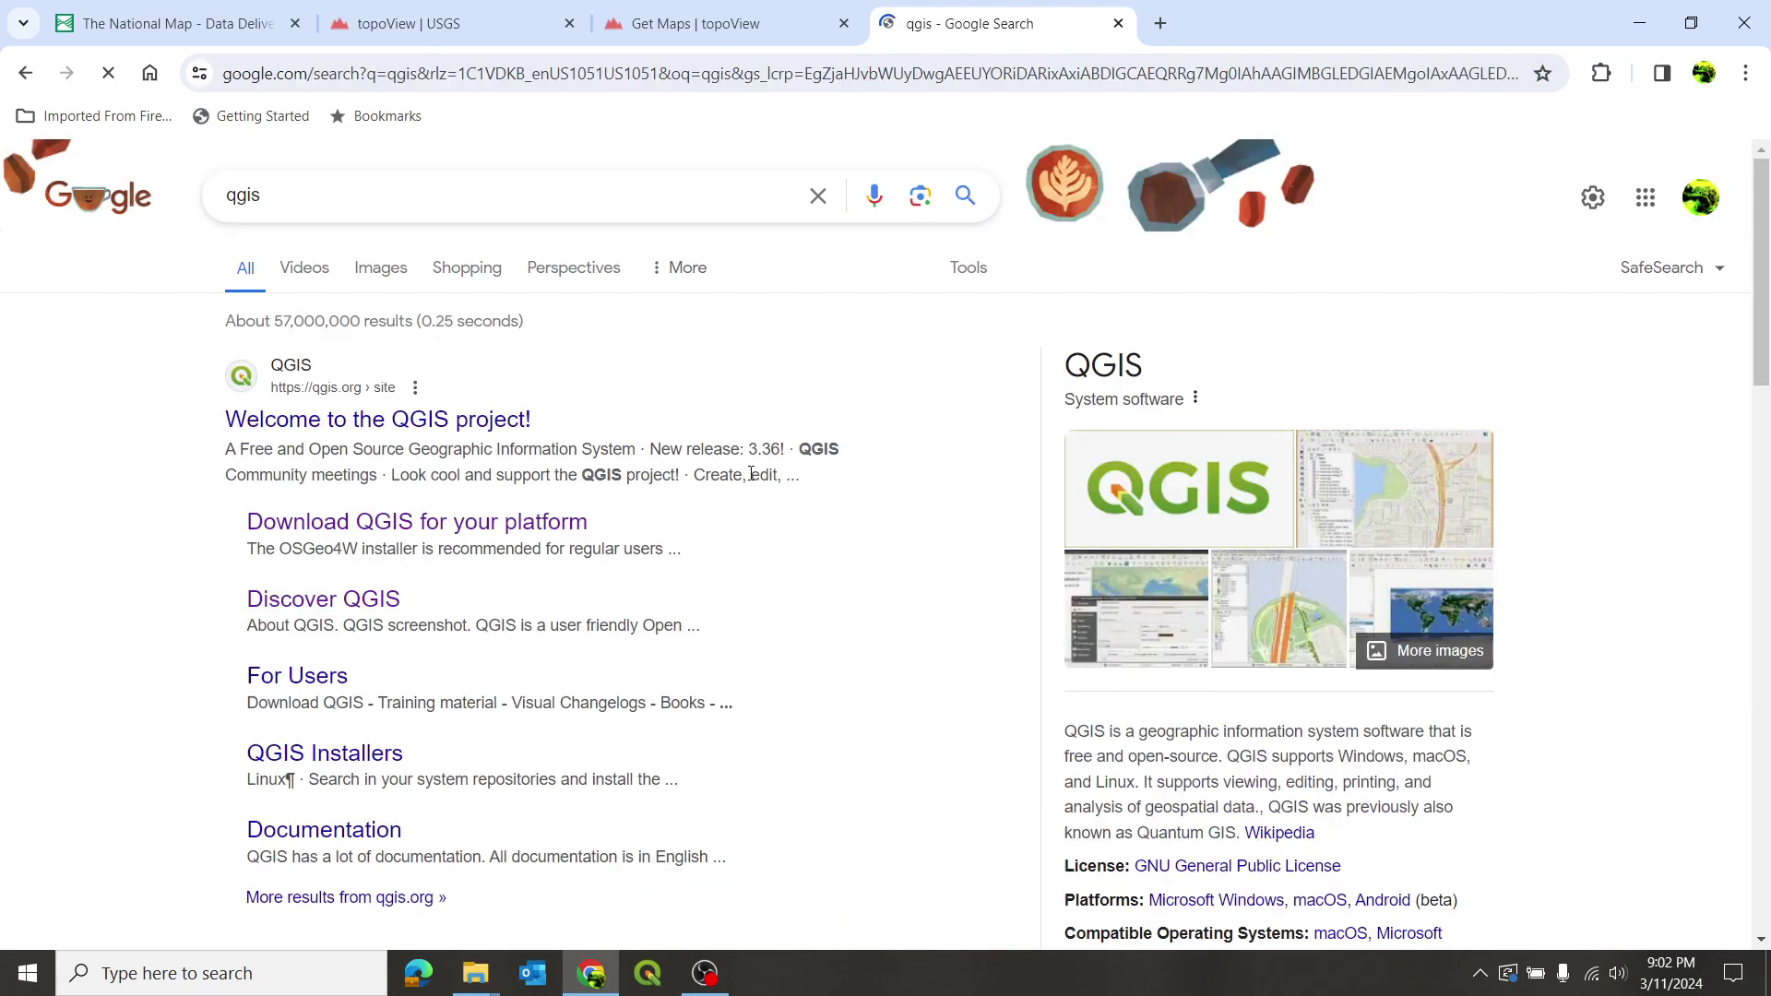
Step: Open the 'Welcome to the QGIS project!' result and look over the 3.36 release news
left_click(436, 421)
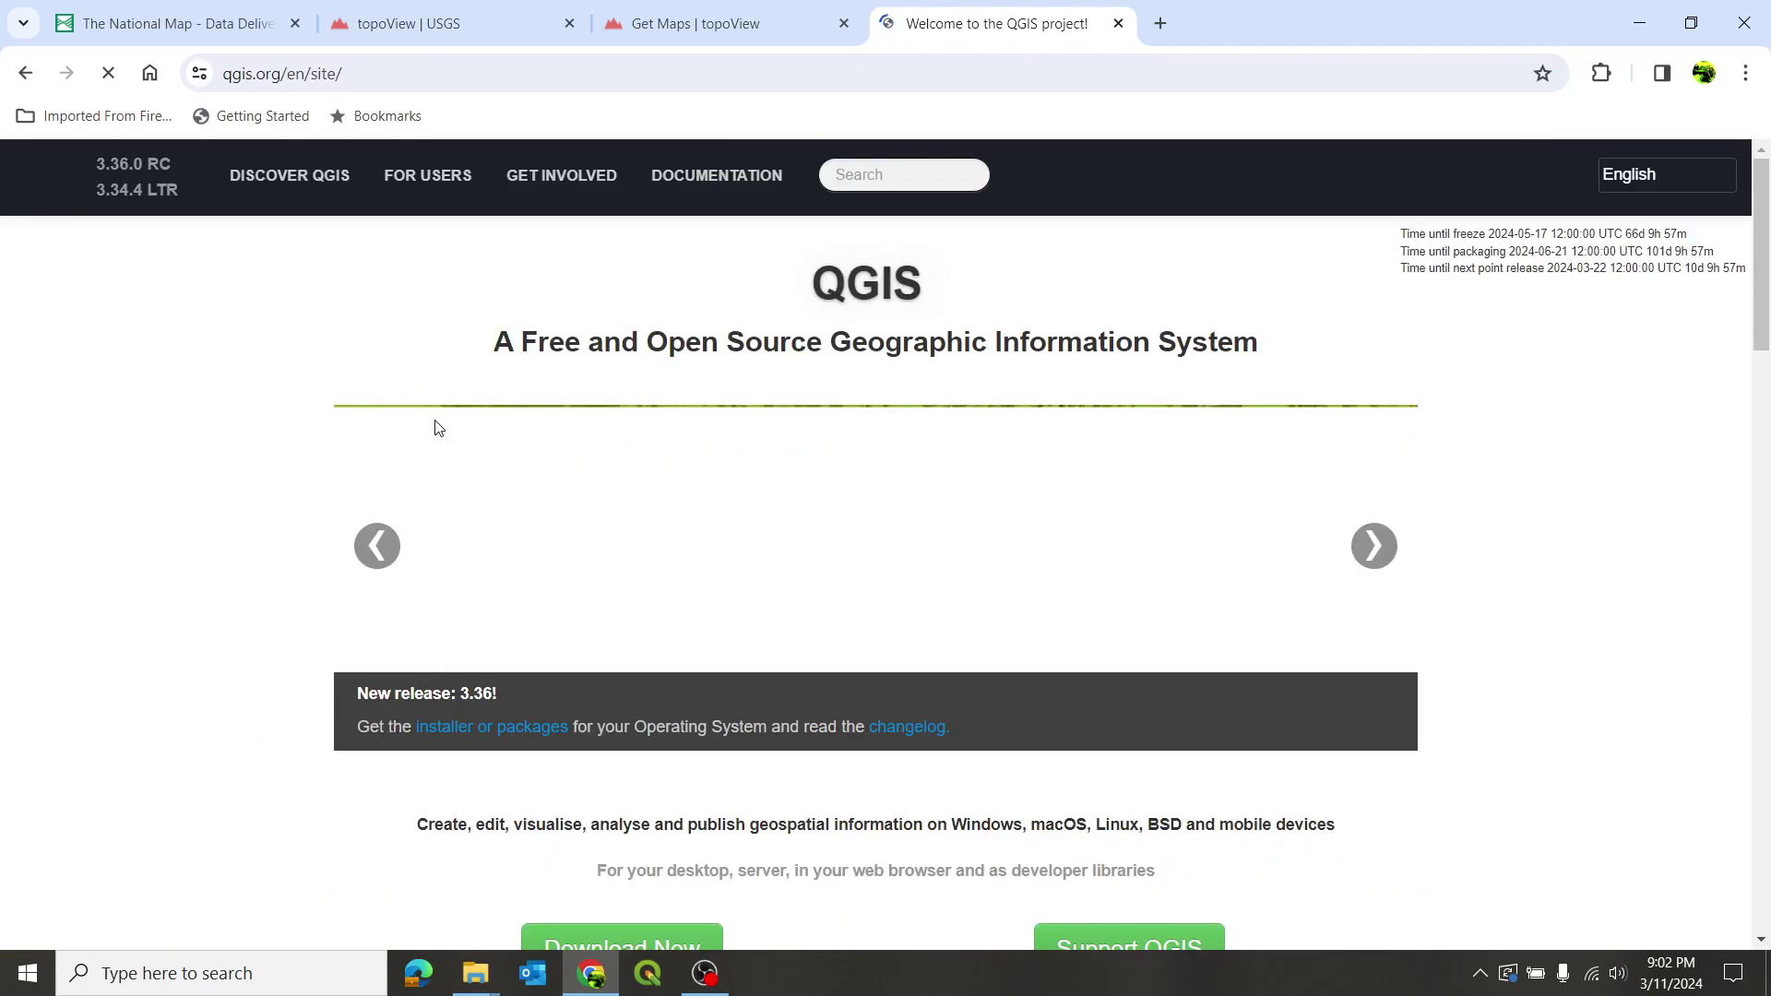
scroll(442, 521, "down", 5)
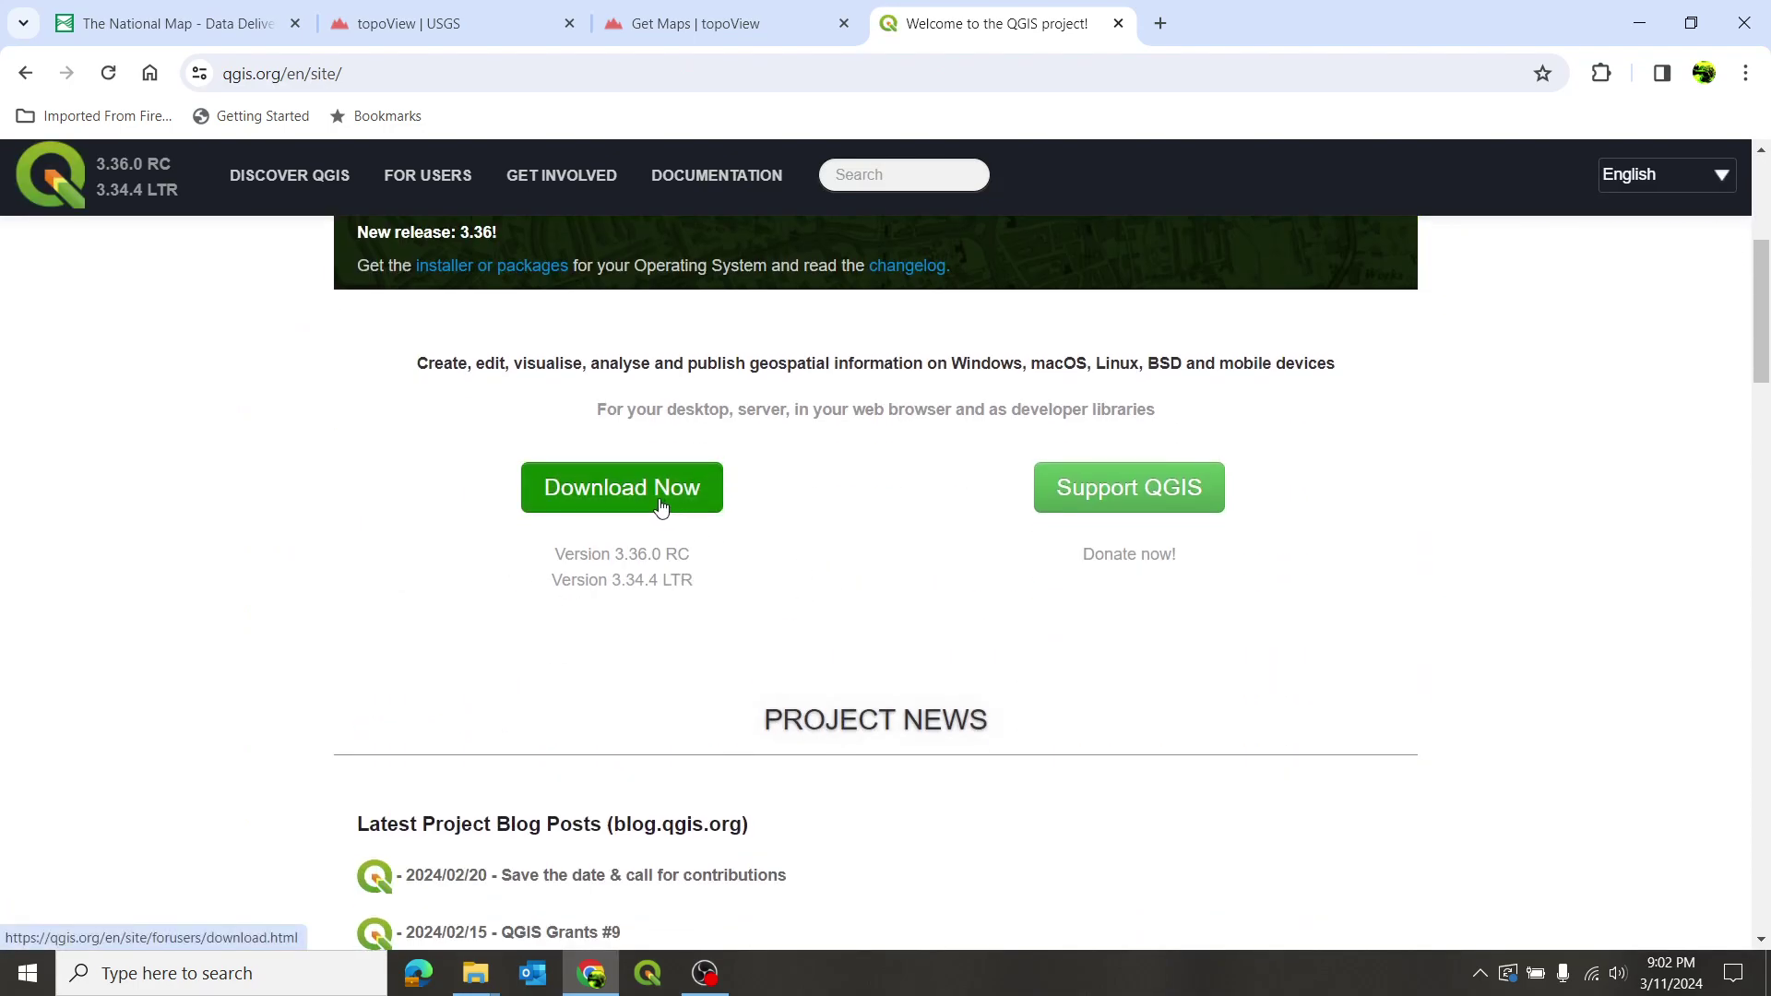
scroll(646, 507, "up", 5)
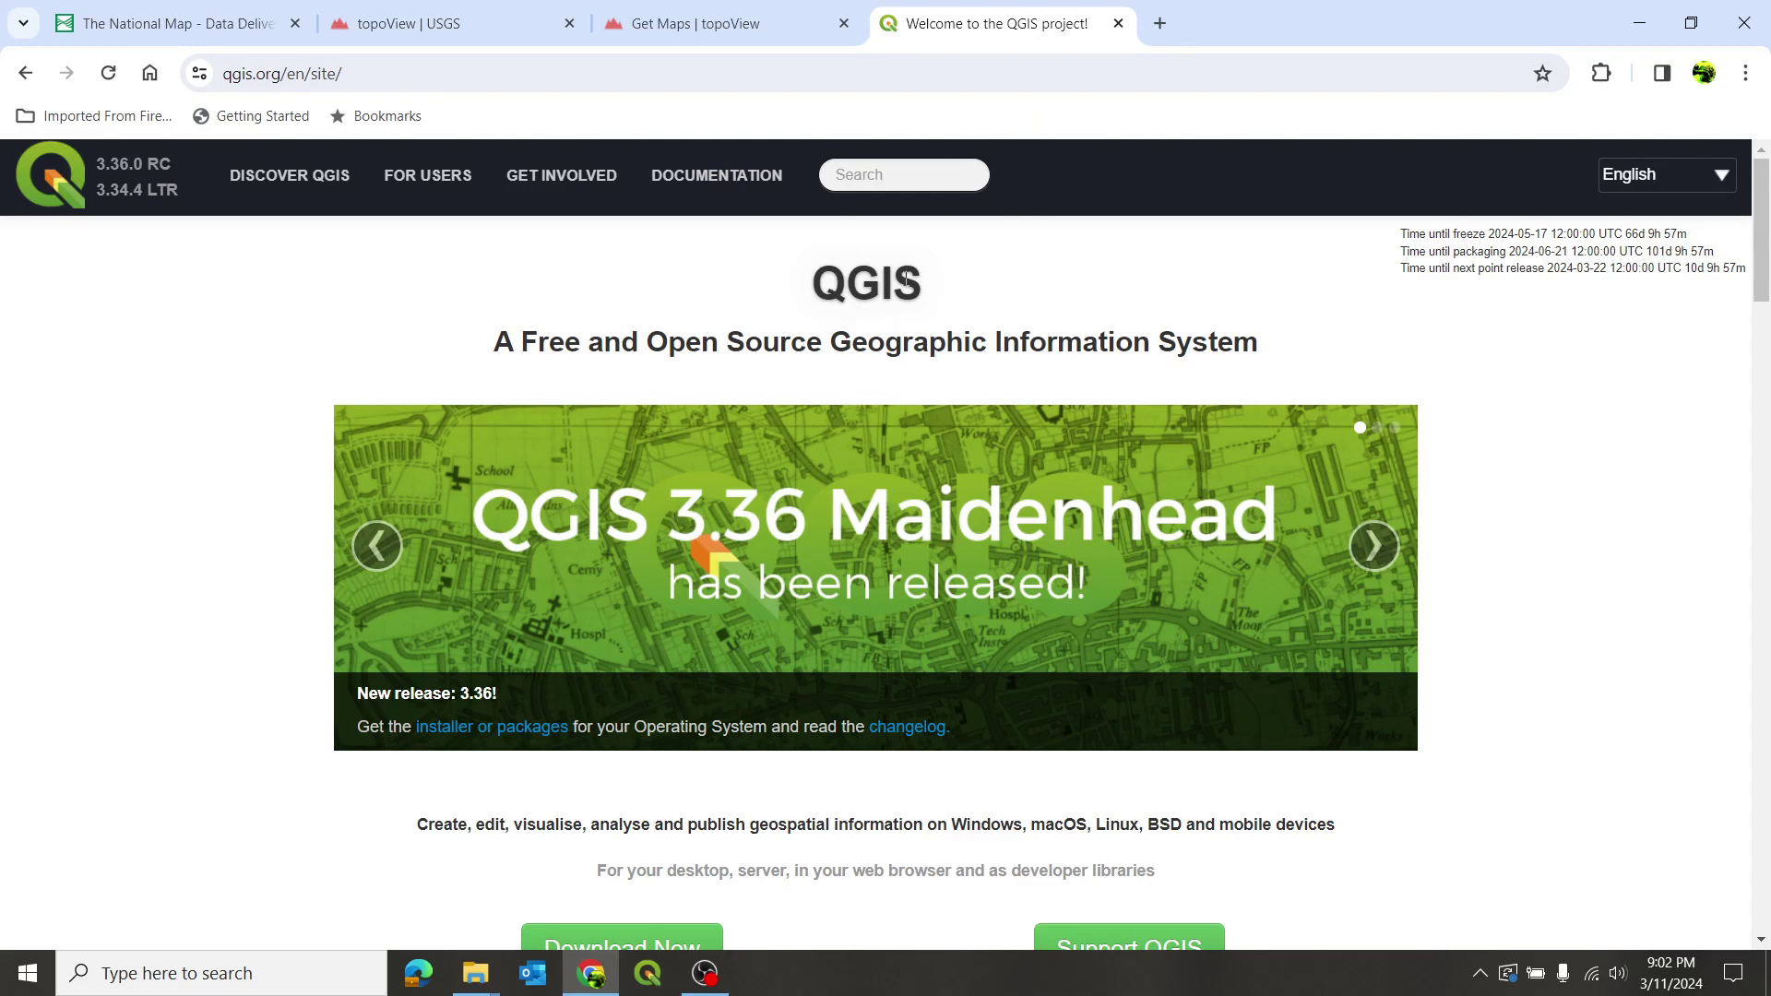
scroll(417, 348, "down", 7)
scroll(417, 348, "up", 1)
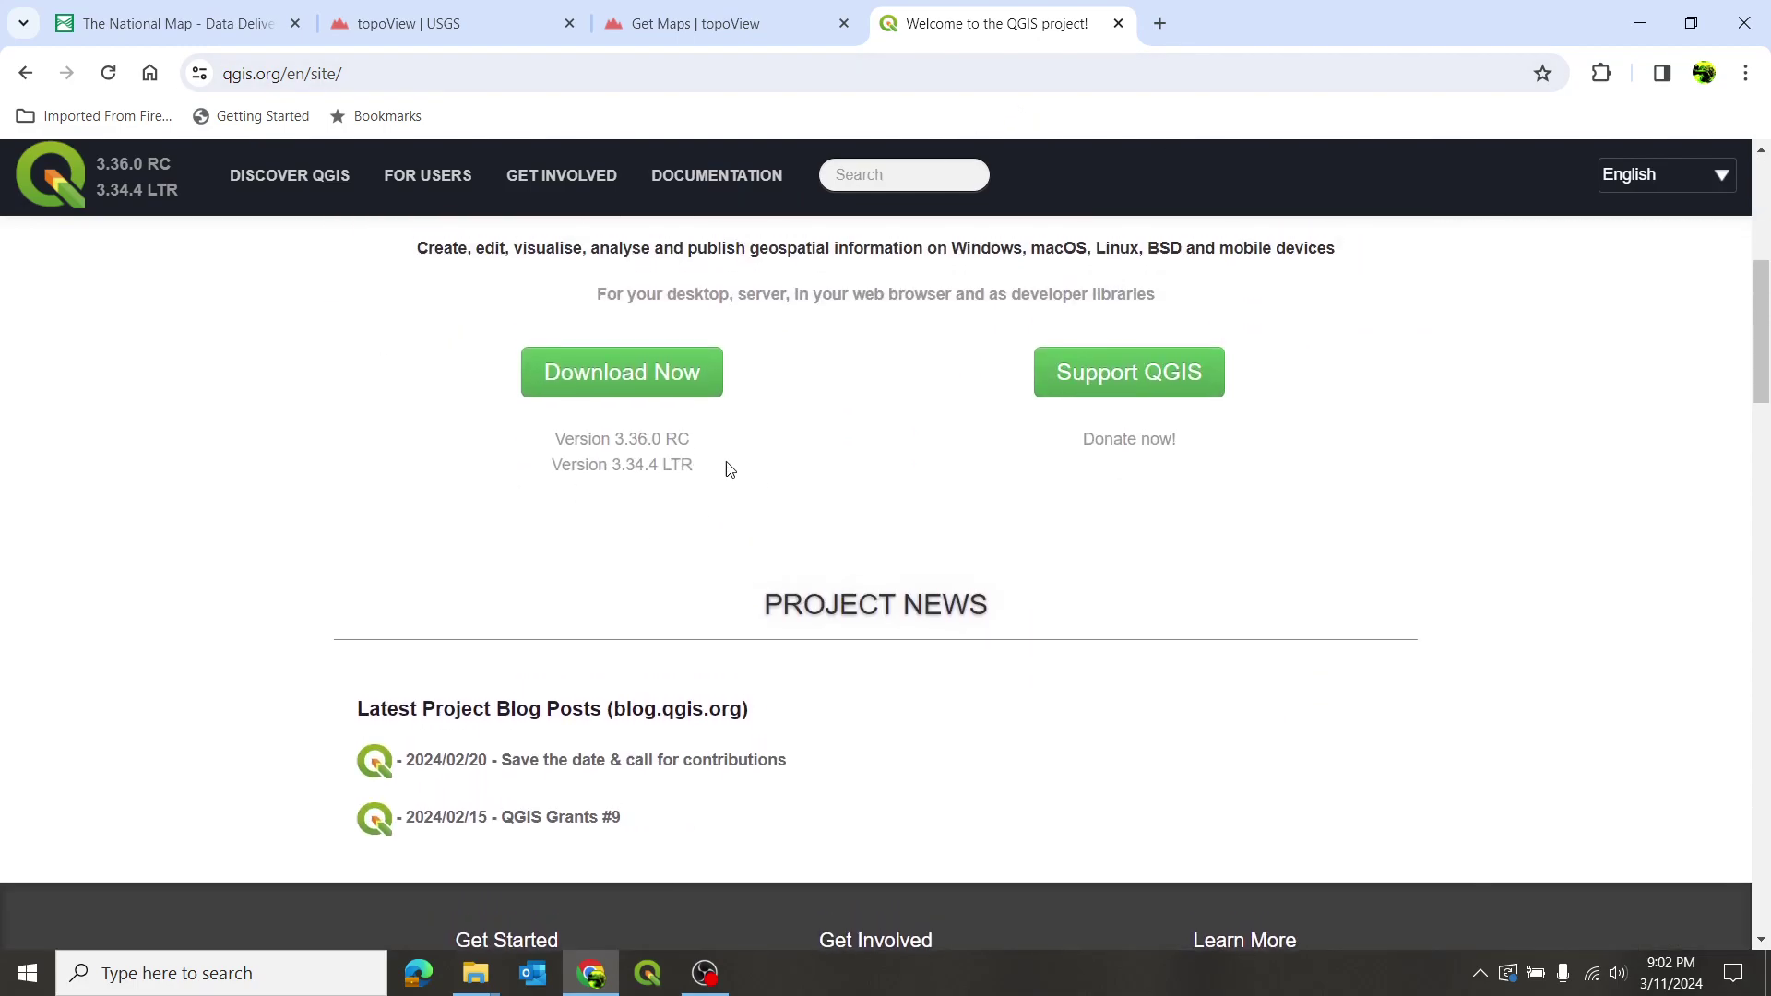
scroll(779, 461, "up", 3)
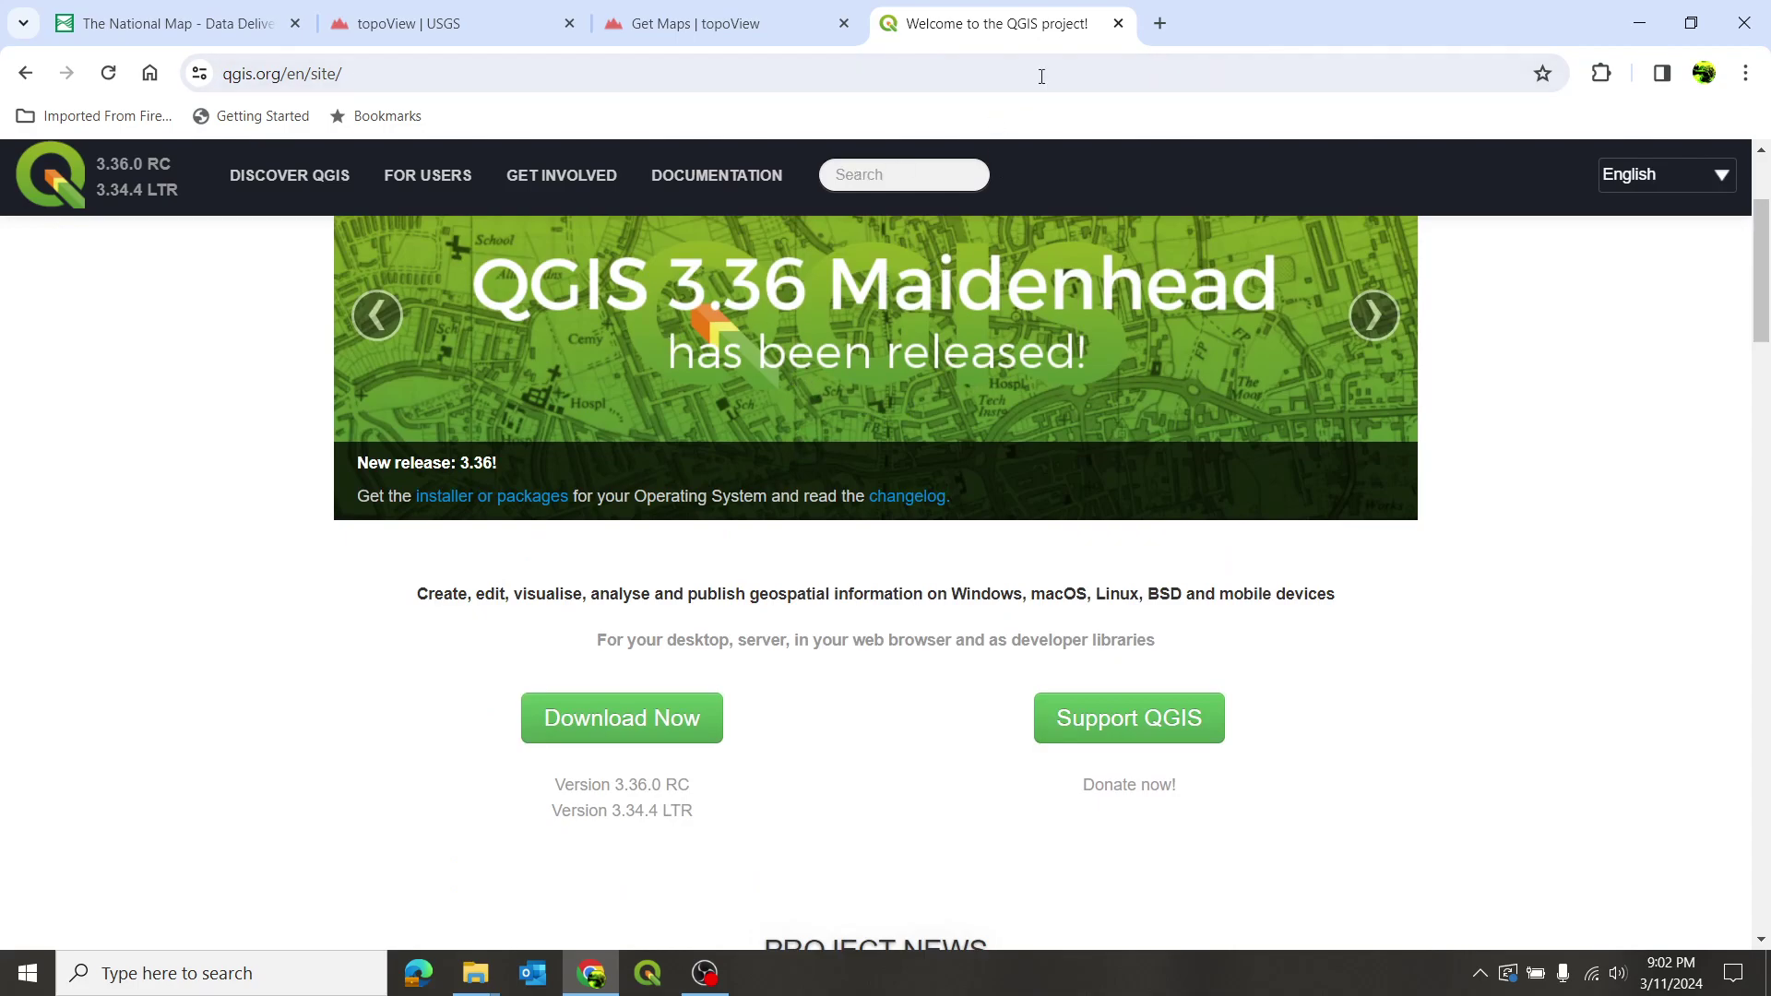
scroll(878, 308, "up", 2)
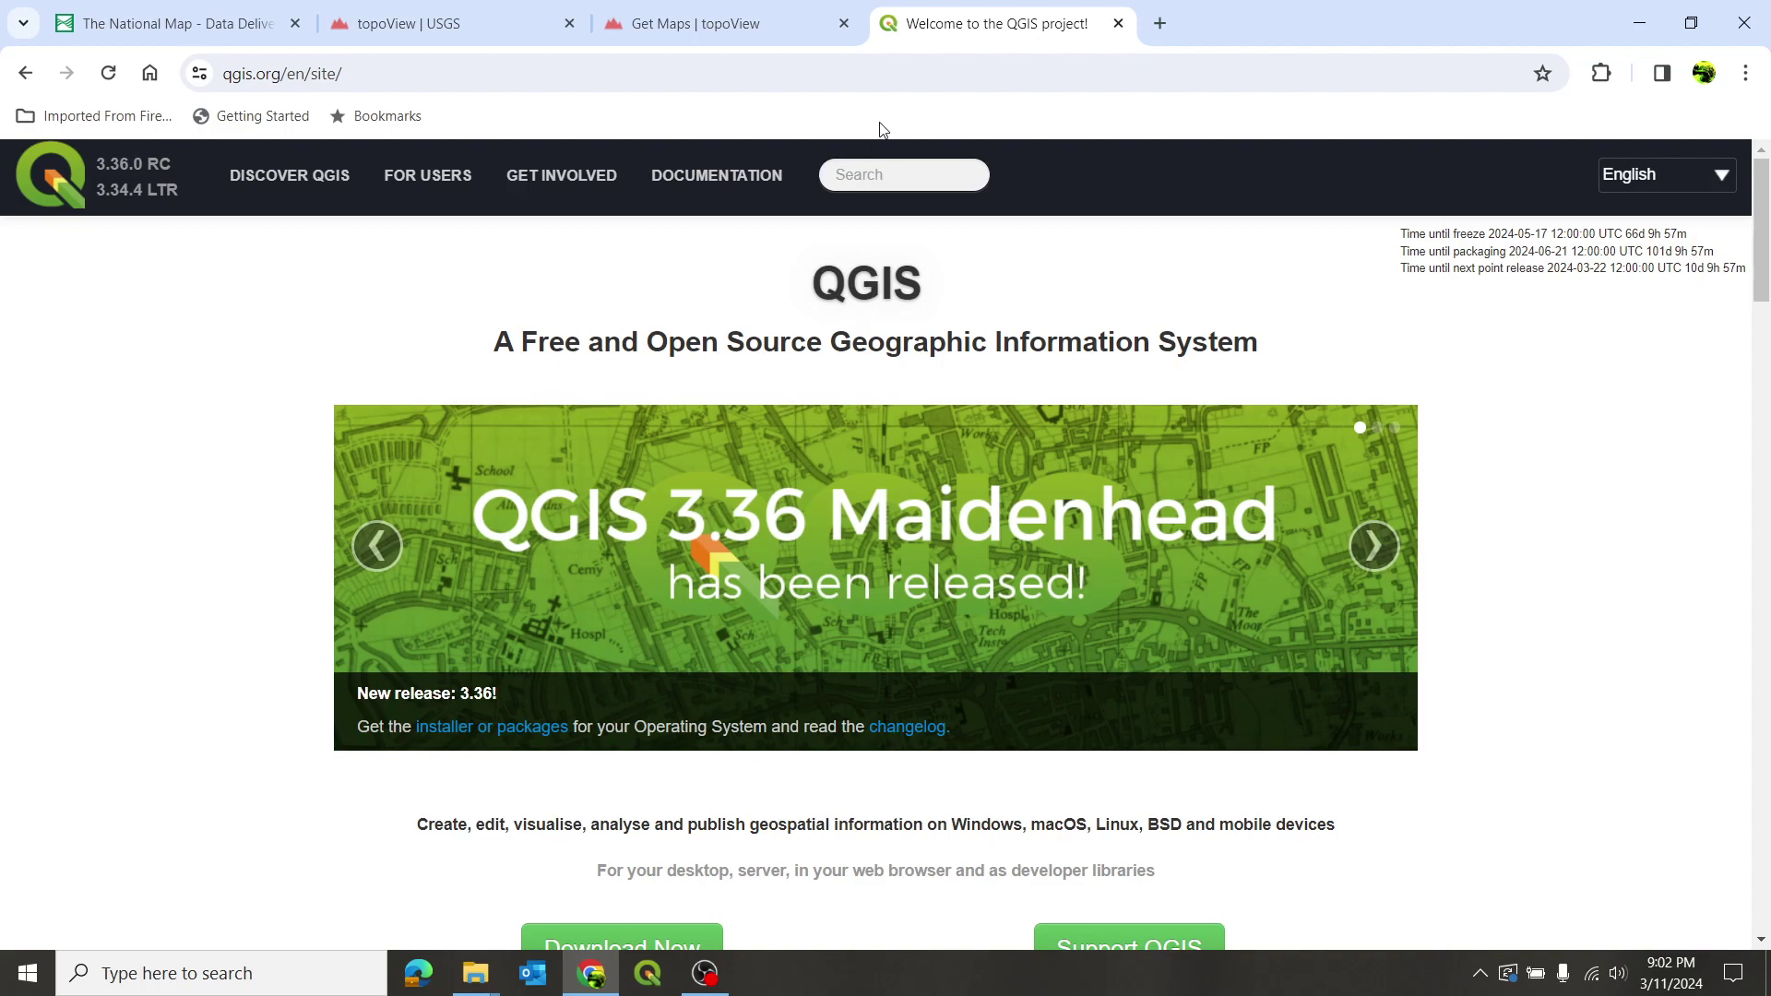
Step: Launch QGIS 3.34 Prizren from the desktop shortcut and widen the Recent Projects list
left_click(1639, 22)
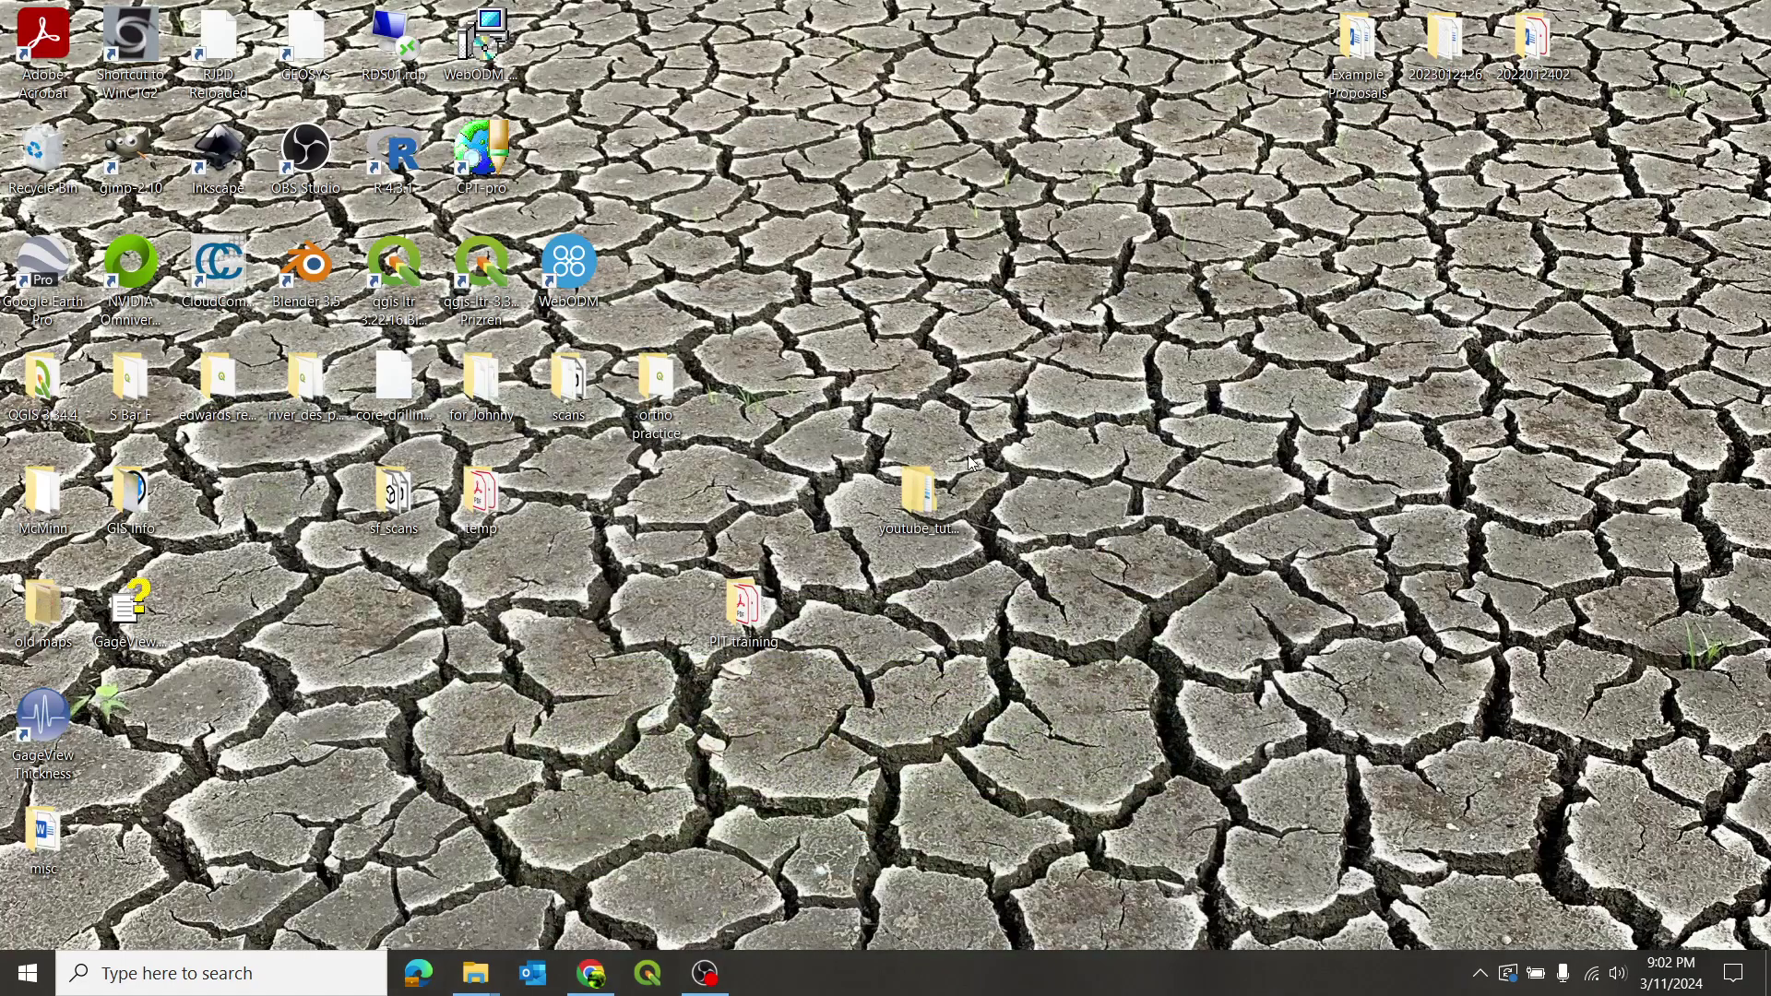
double_click(483, 270)
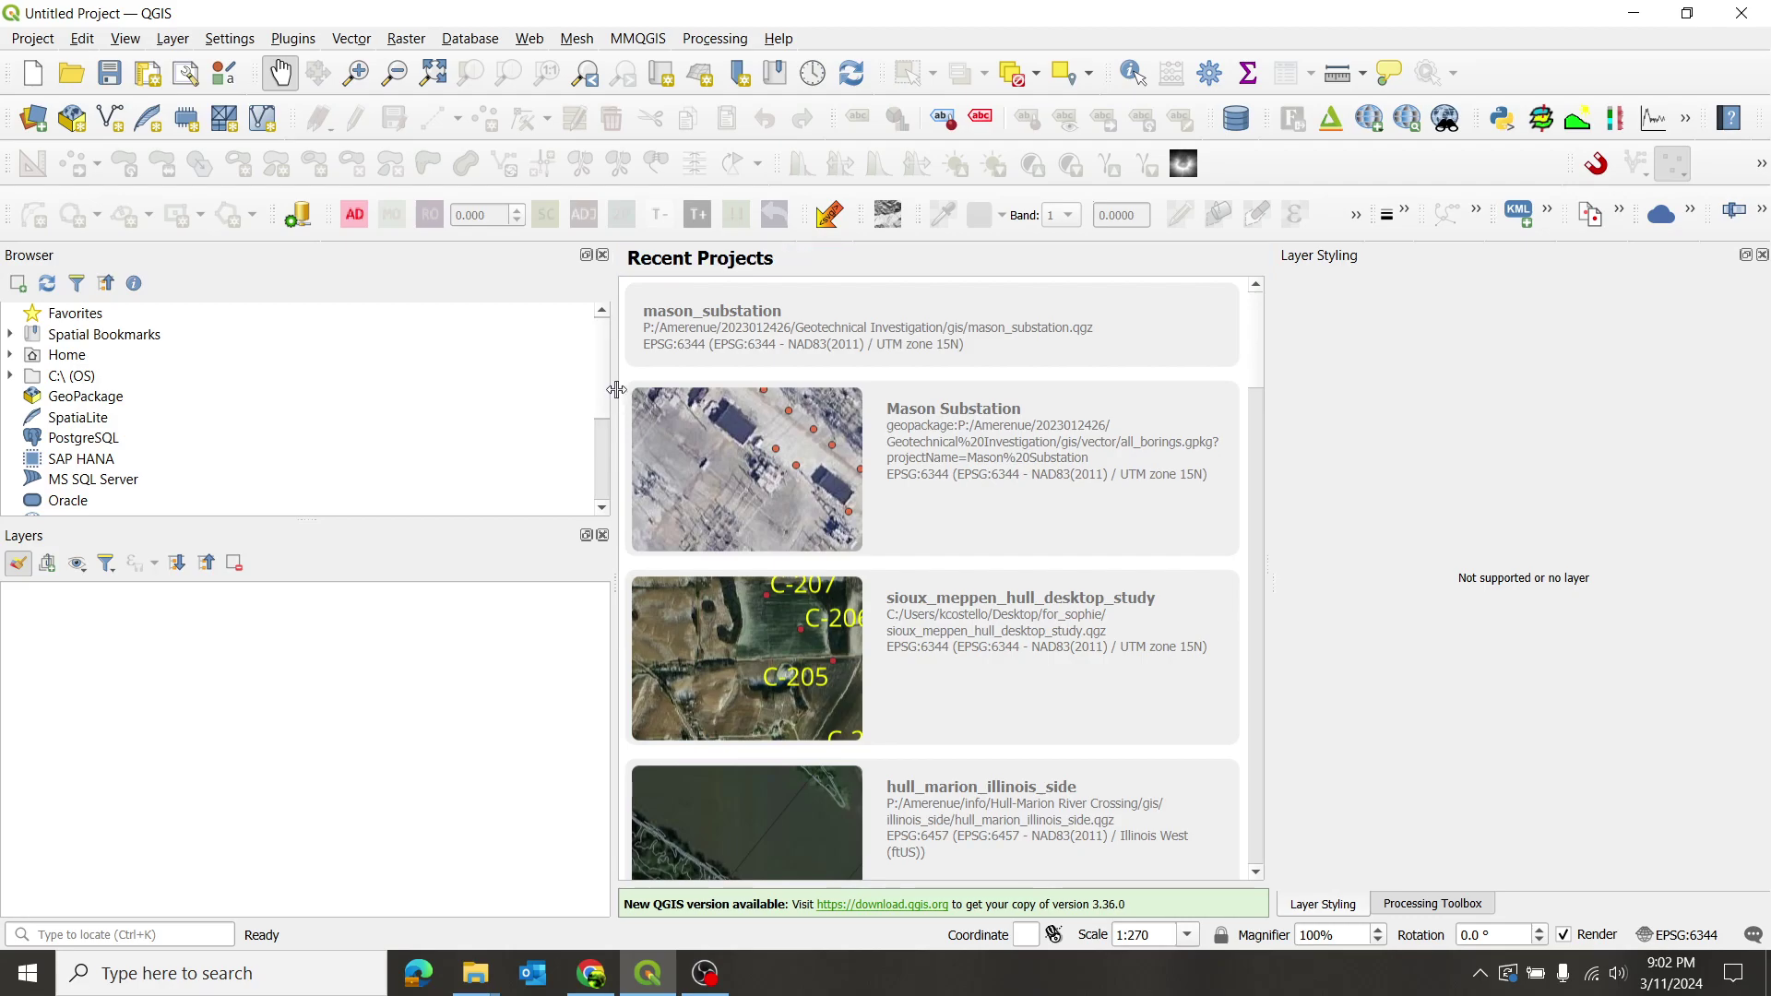
left_click_drag(616, 390, 260, 402)
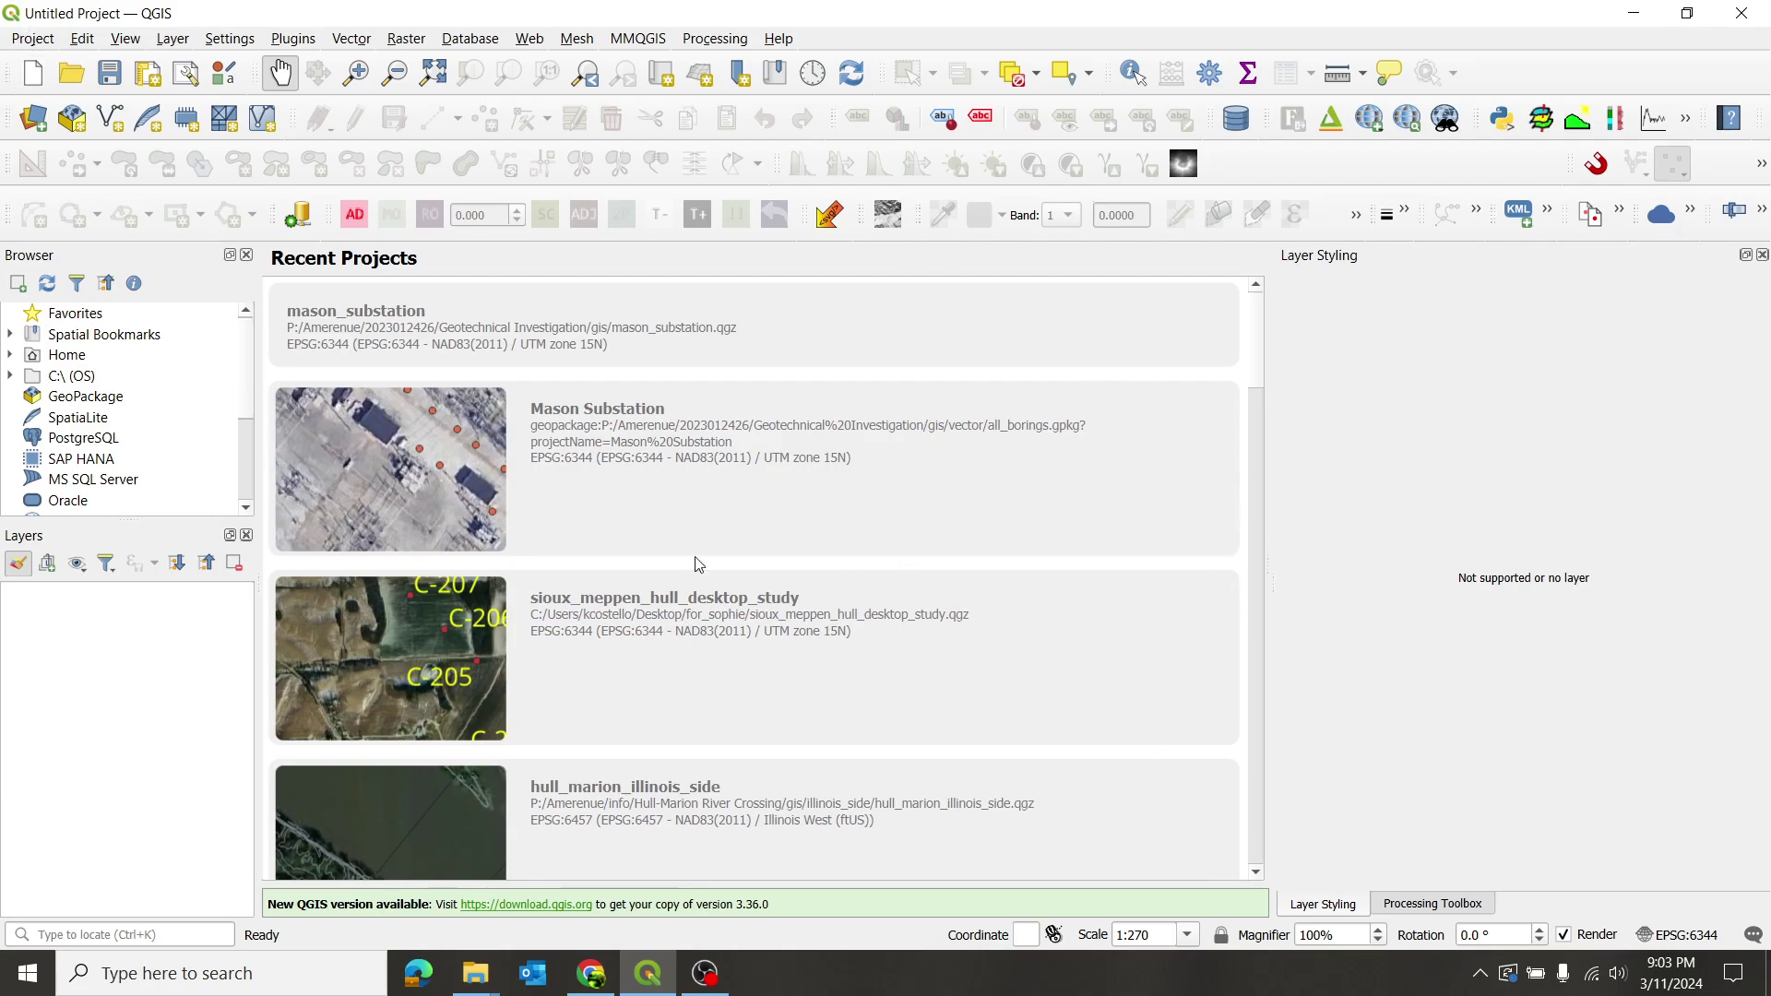
Step: Create a new blank project and show the Processing Toolbox instead of Layer Styling, browsing its providers
left_click(32, 72)
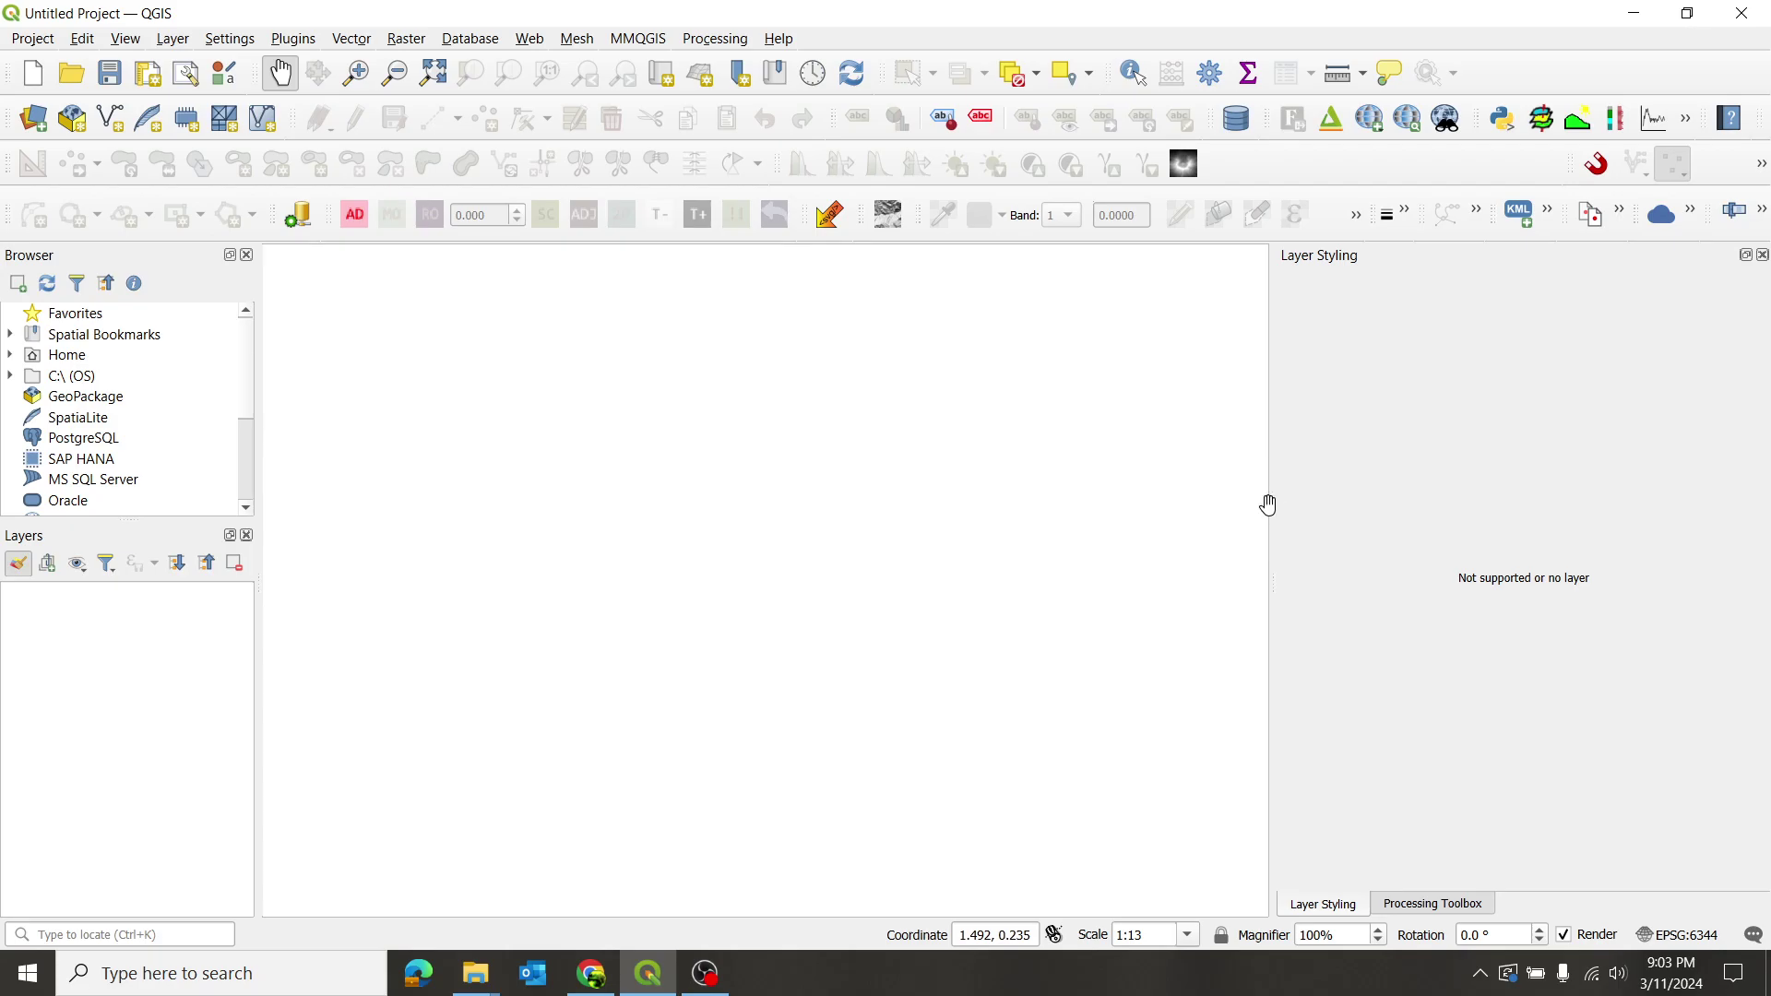
left_click_drag(1273, 506, 1334, 506)
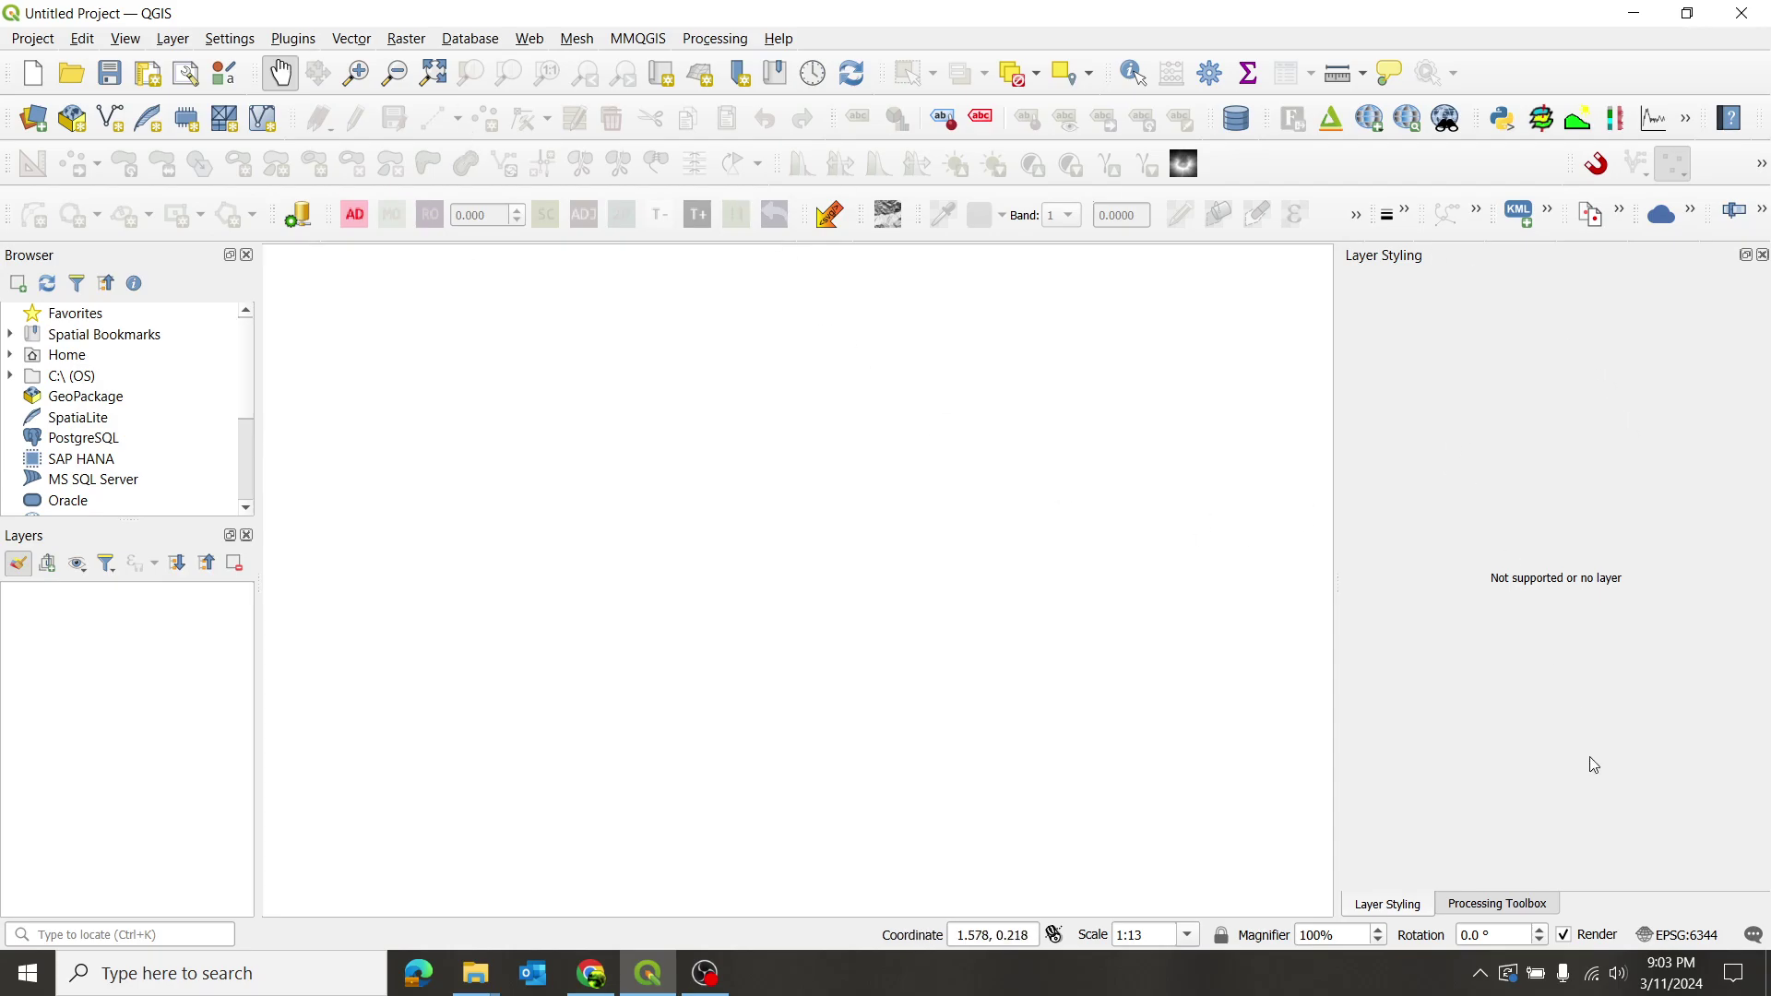
left_click(1499, 905)
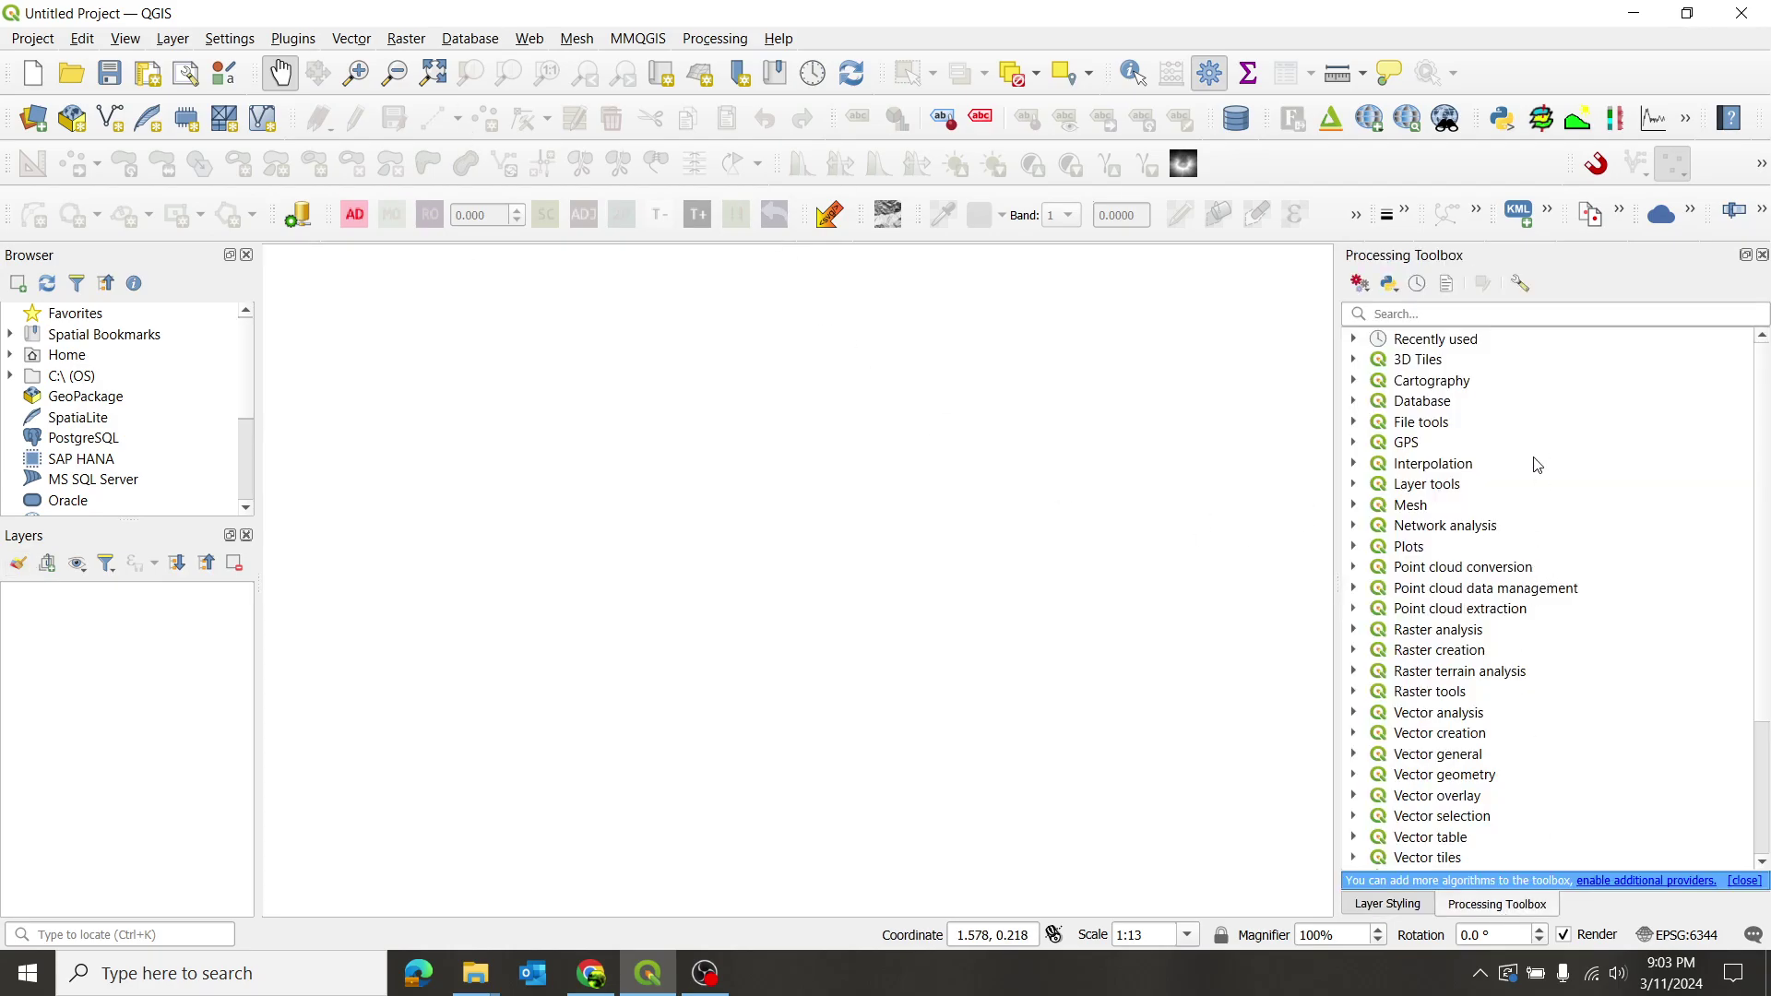
scroll(1504, 553, "down", 3)
scroll(1498, 580, "up", 3)
scroll(1273, 507, "down", 2)
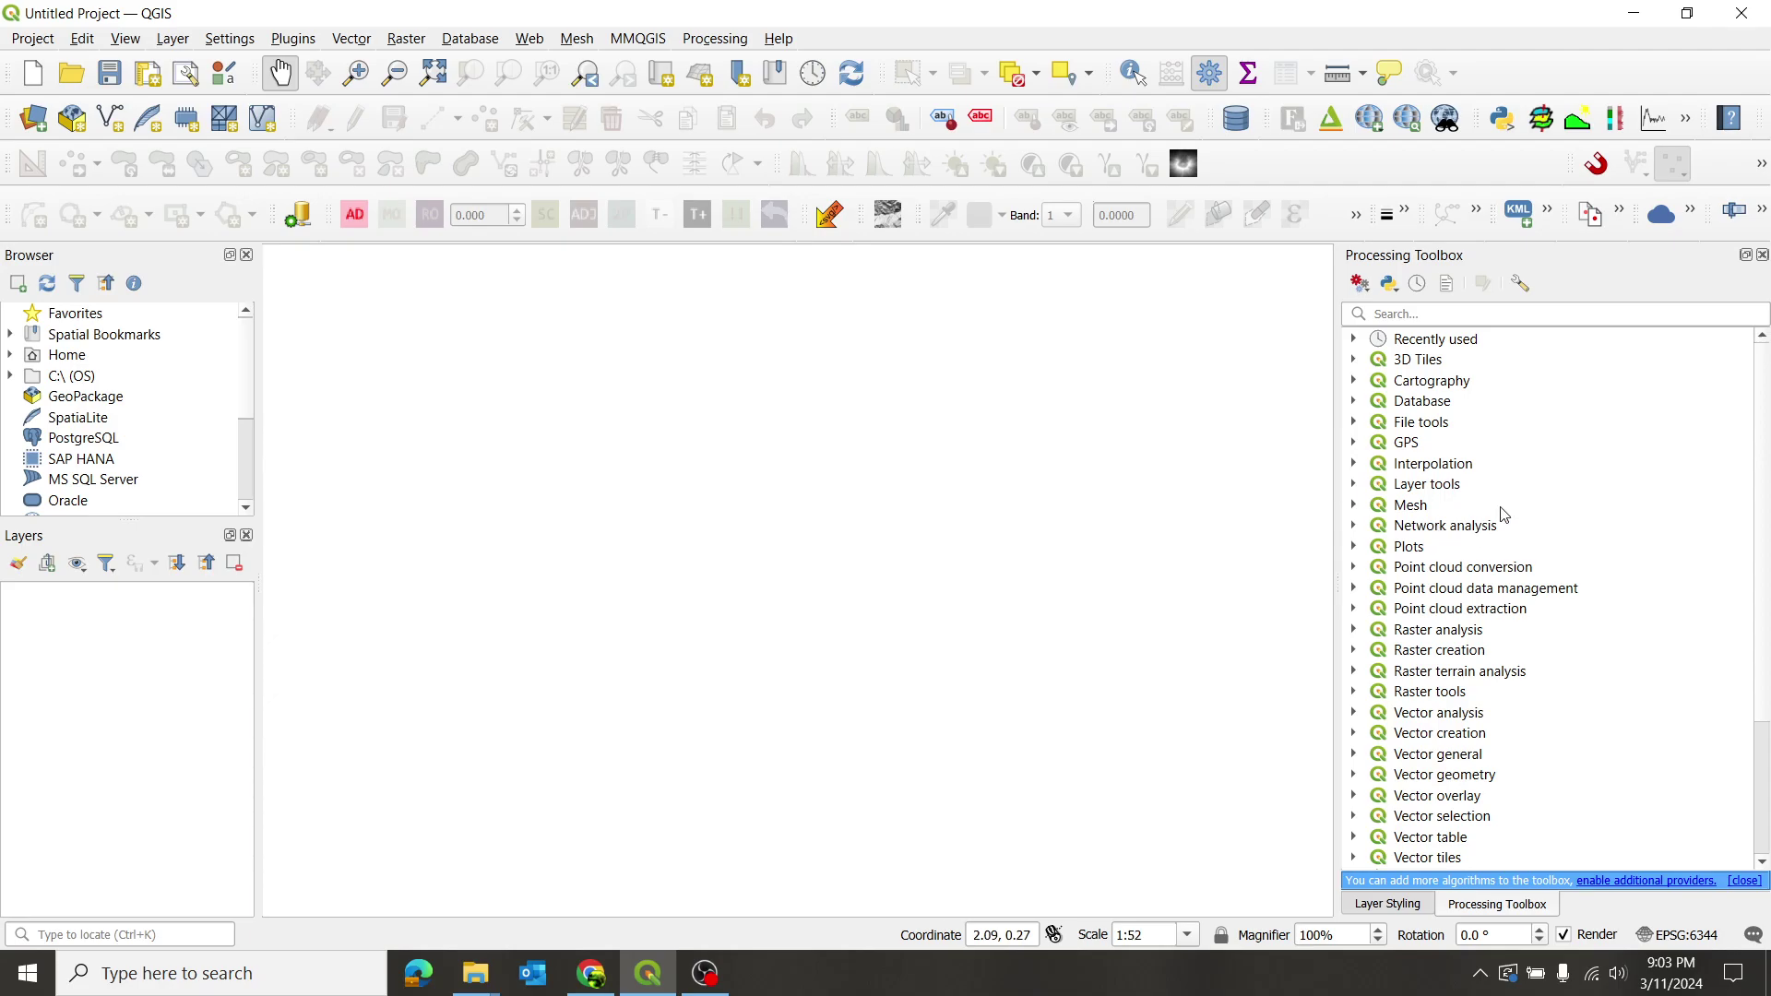
scroll(1531, 501, "down", 3)
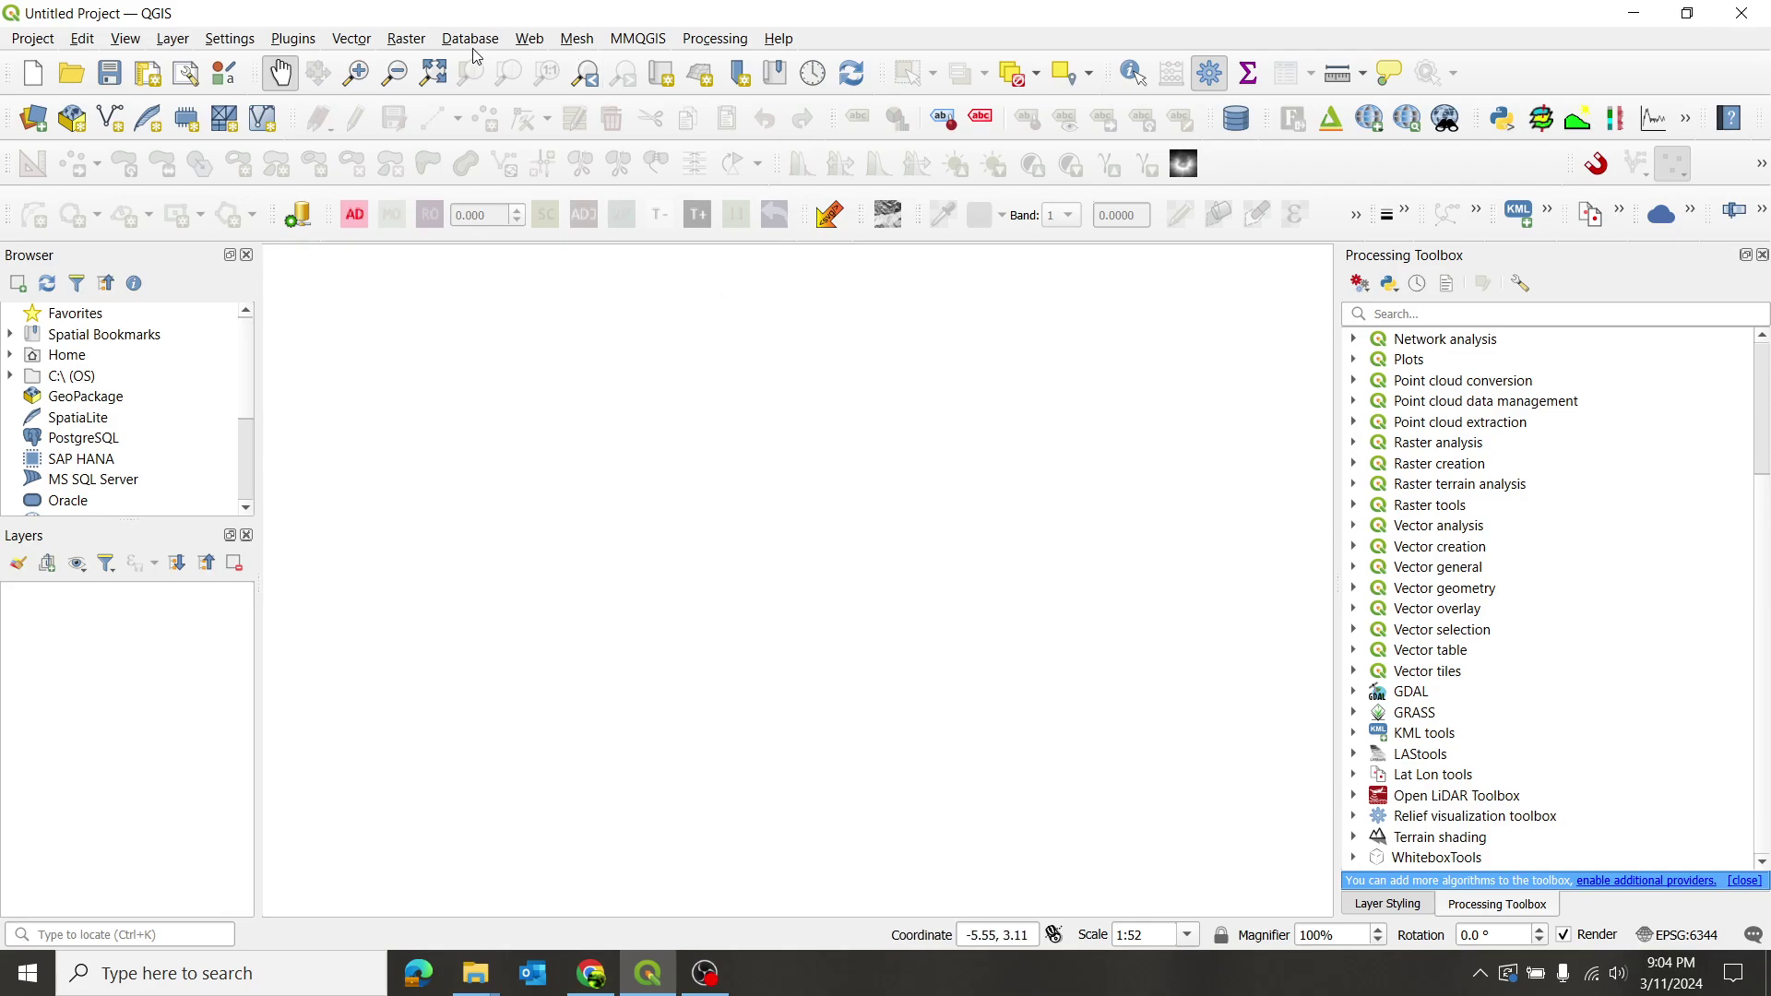
left_click(285, 41)
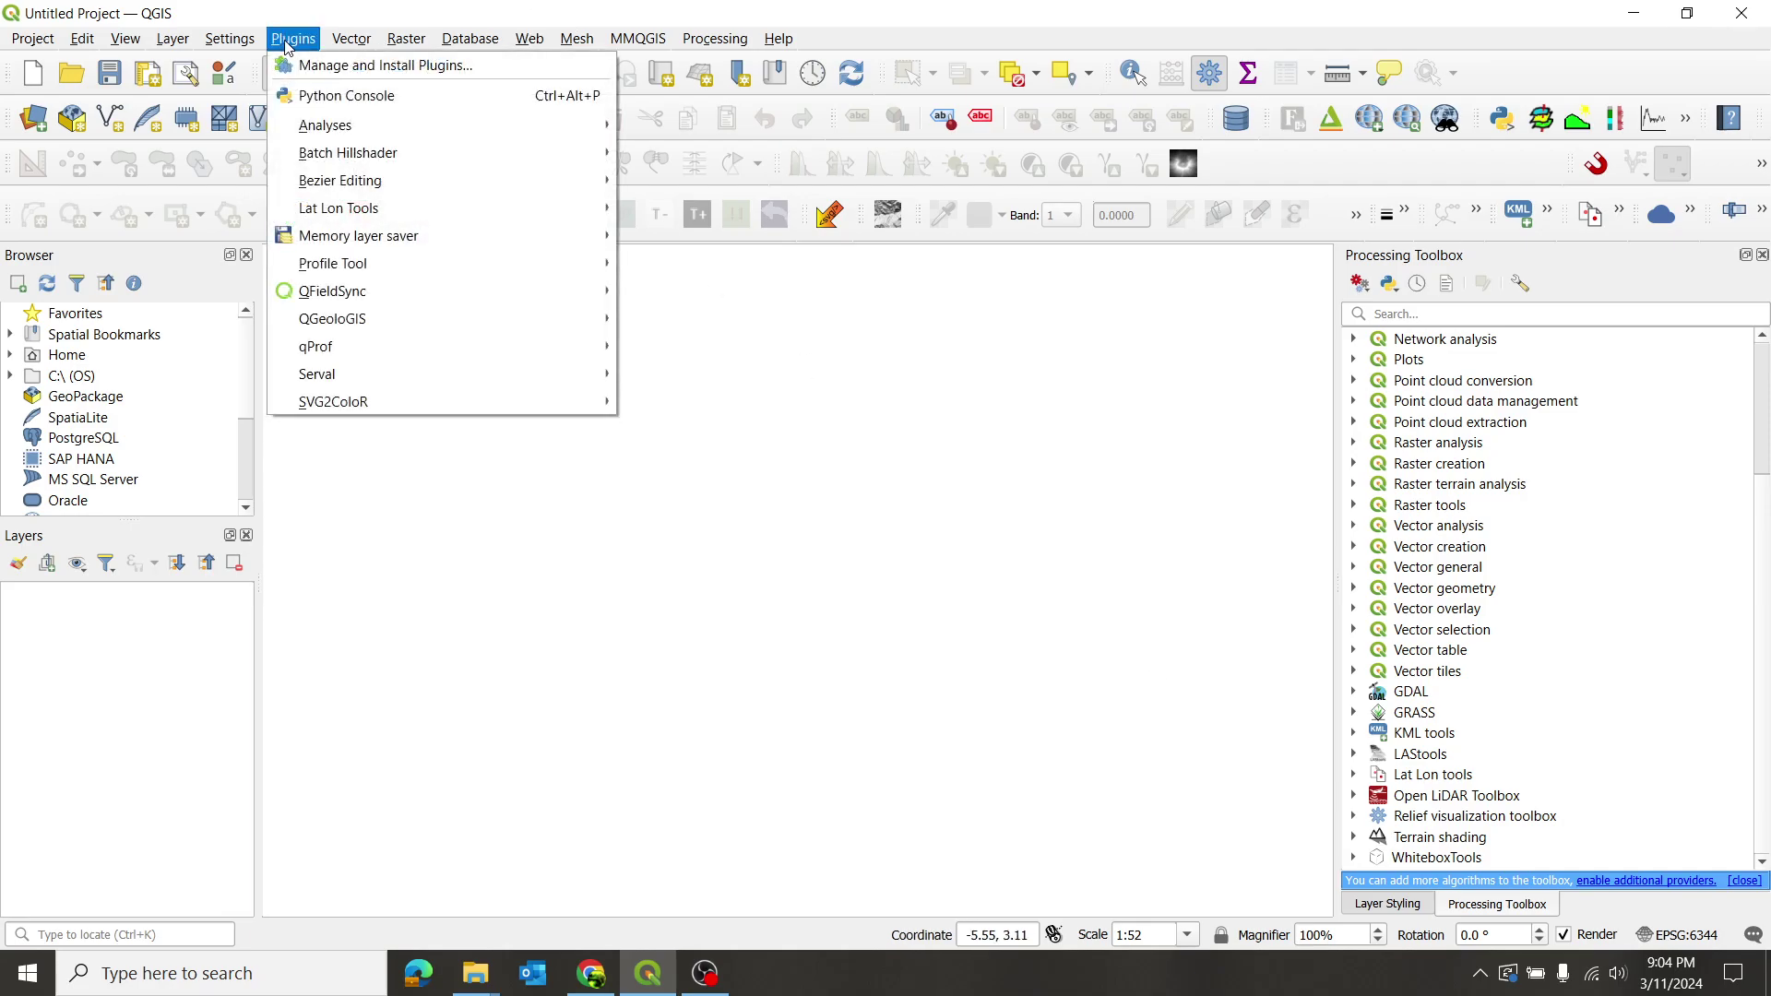
left_click(395, 71)
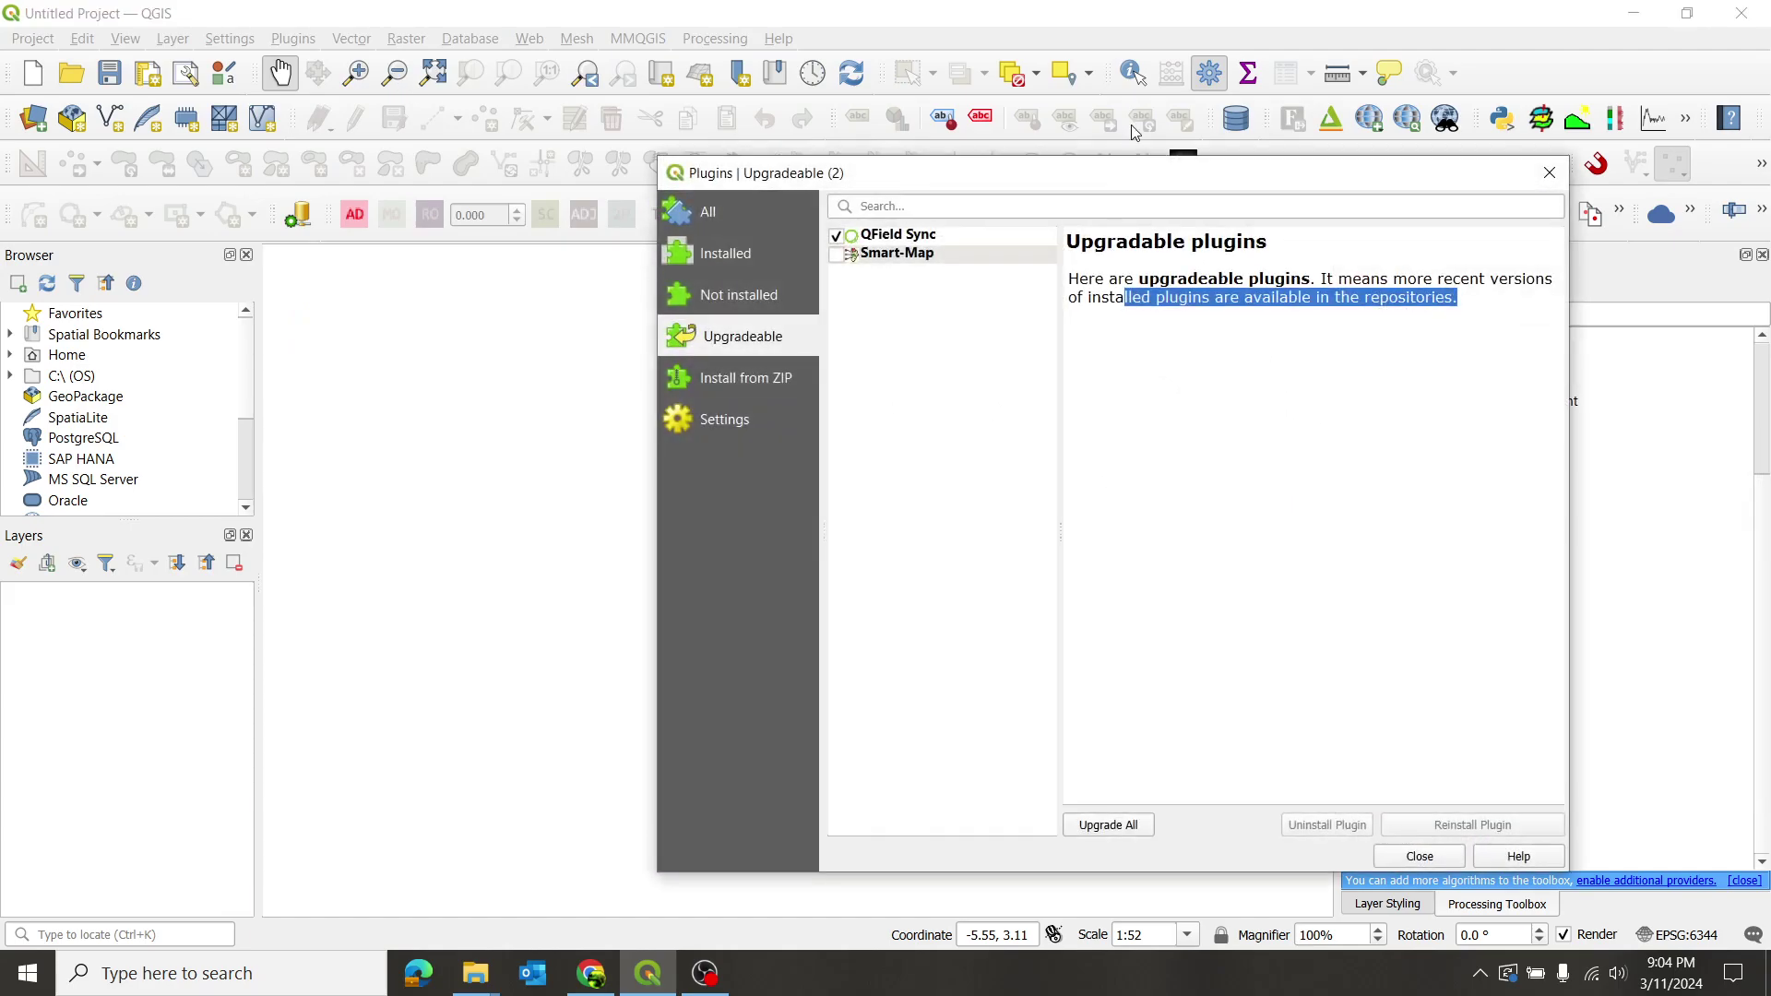
left_click(709, 220)
left_click(948, 206)
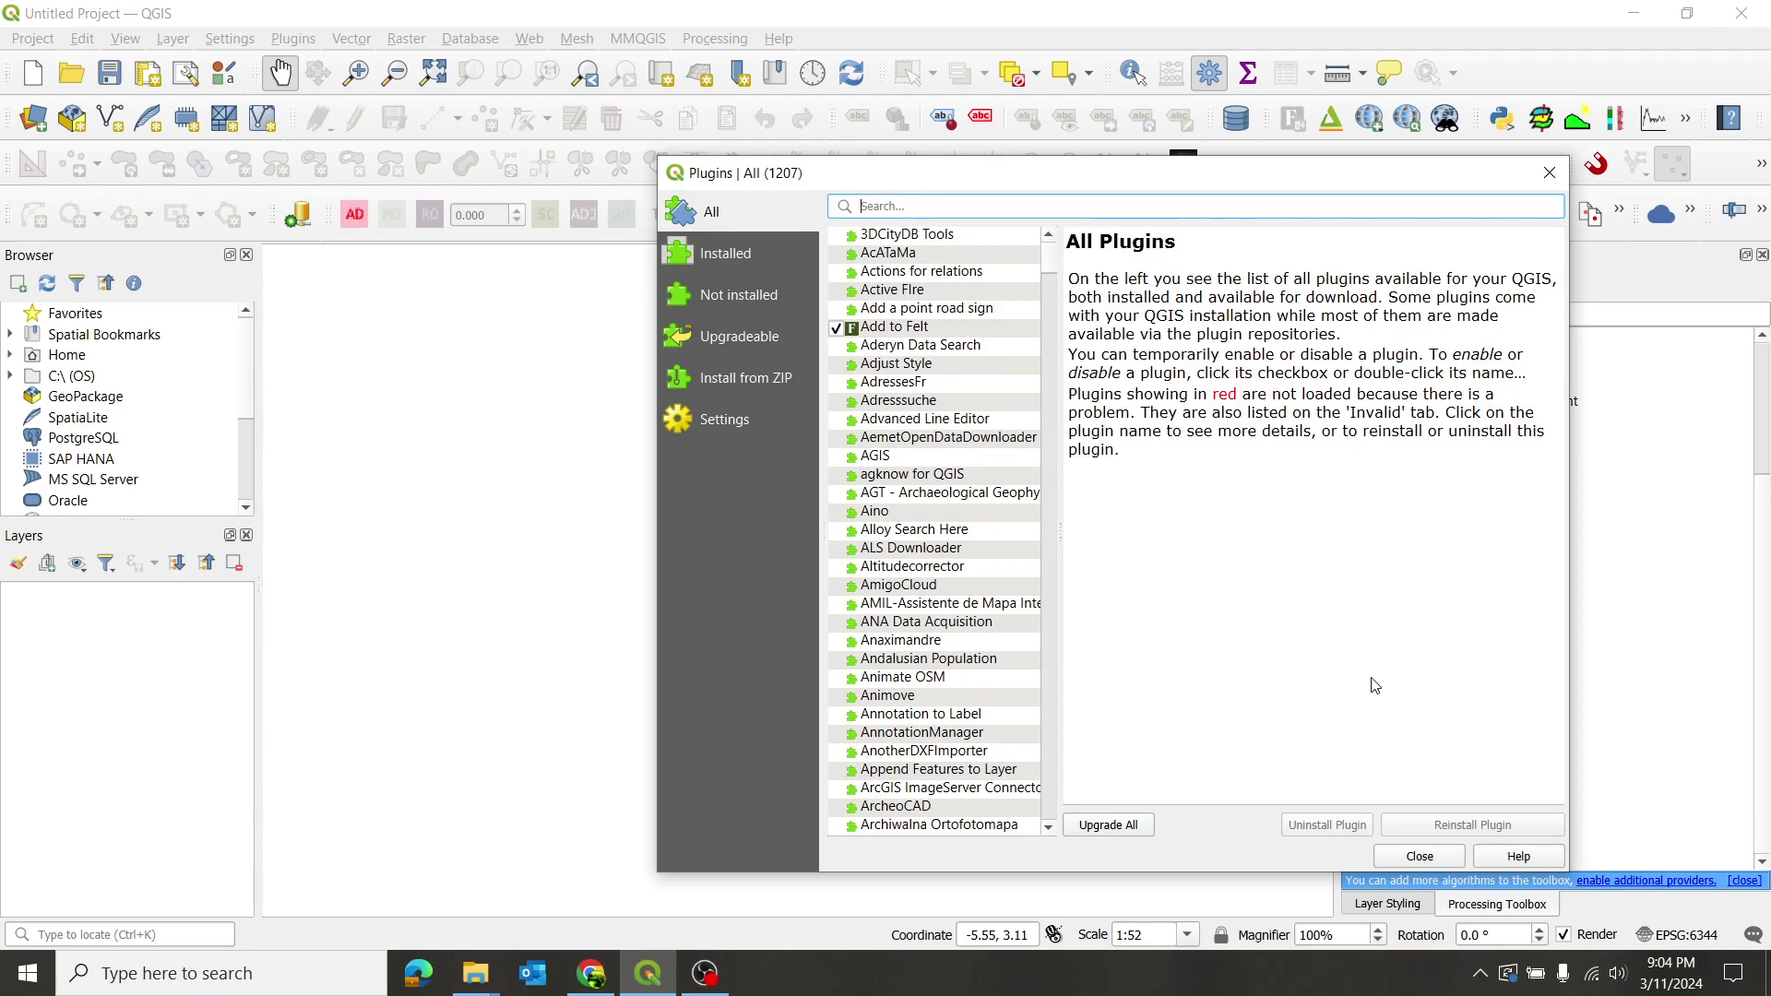
left_click(1409, 856)
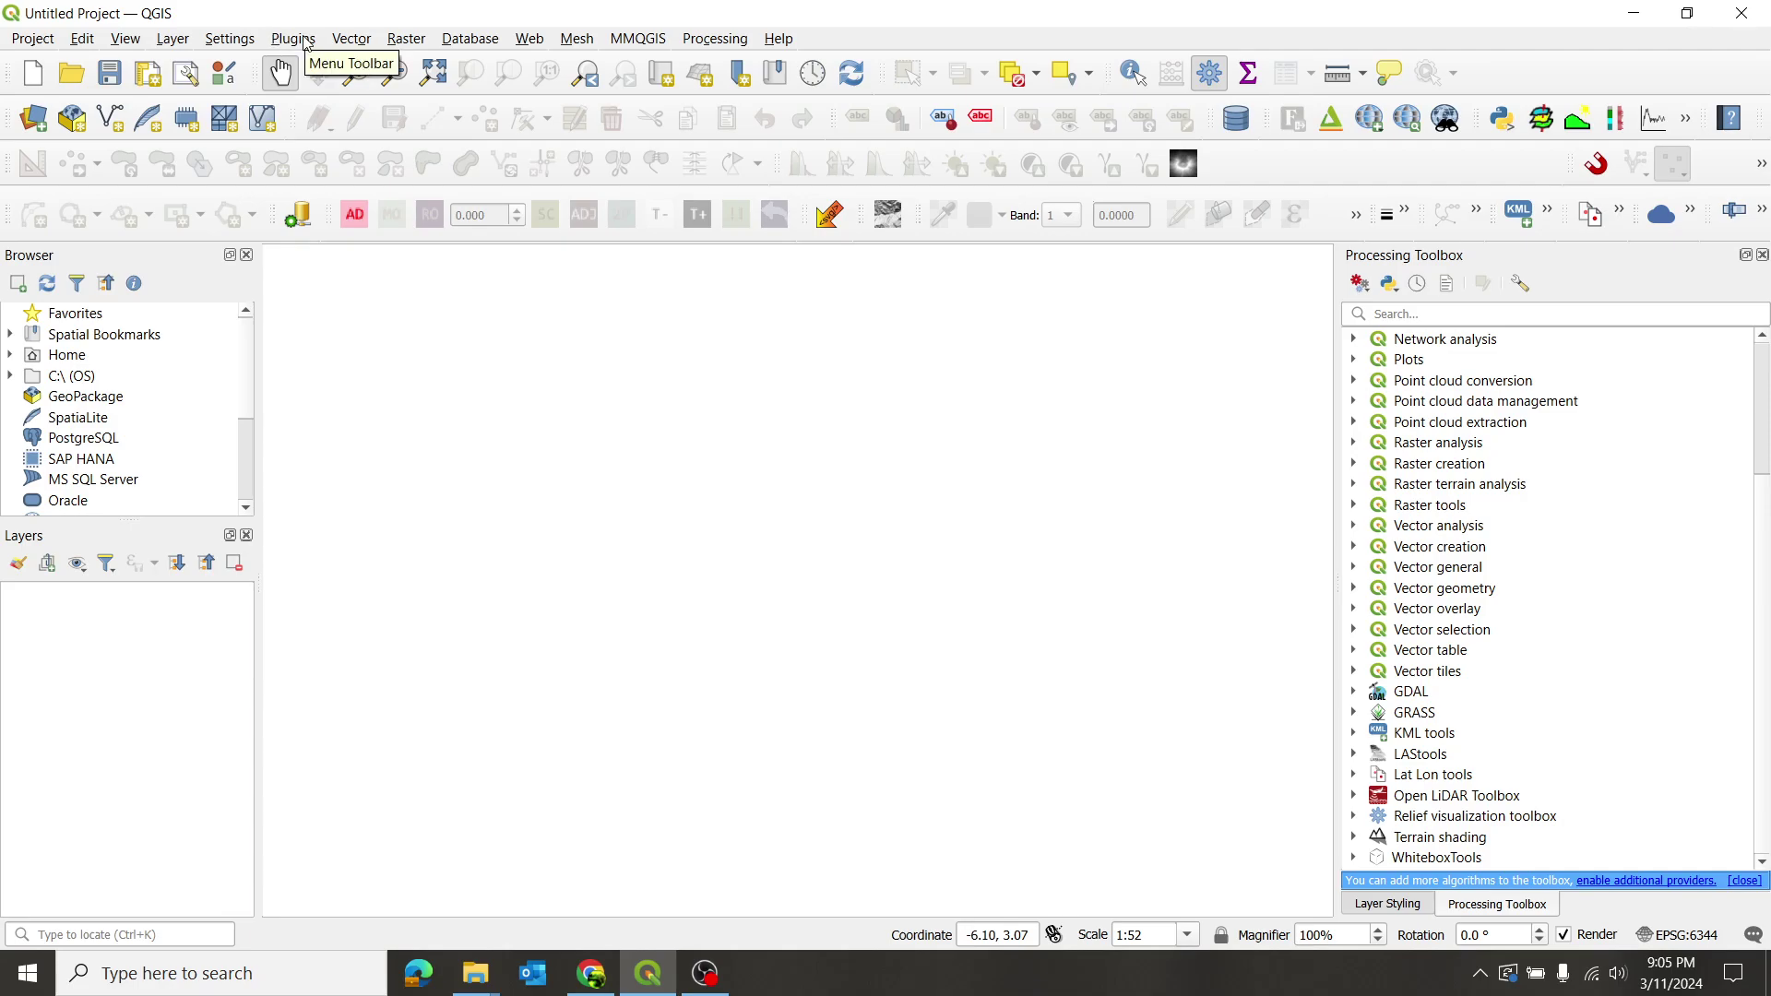
Step: Bring up the Web > QuickMapServices > Google submenu of basemap layers
left_click(528, 40)
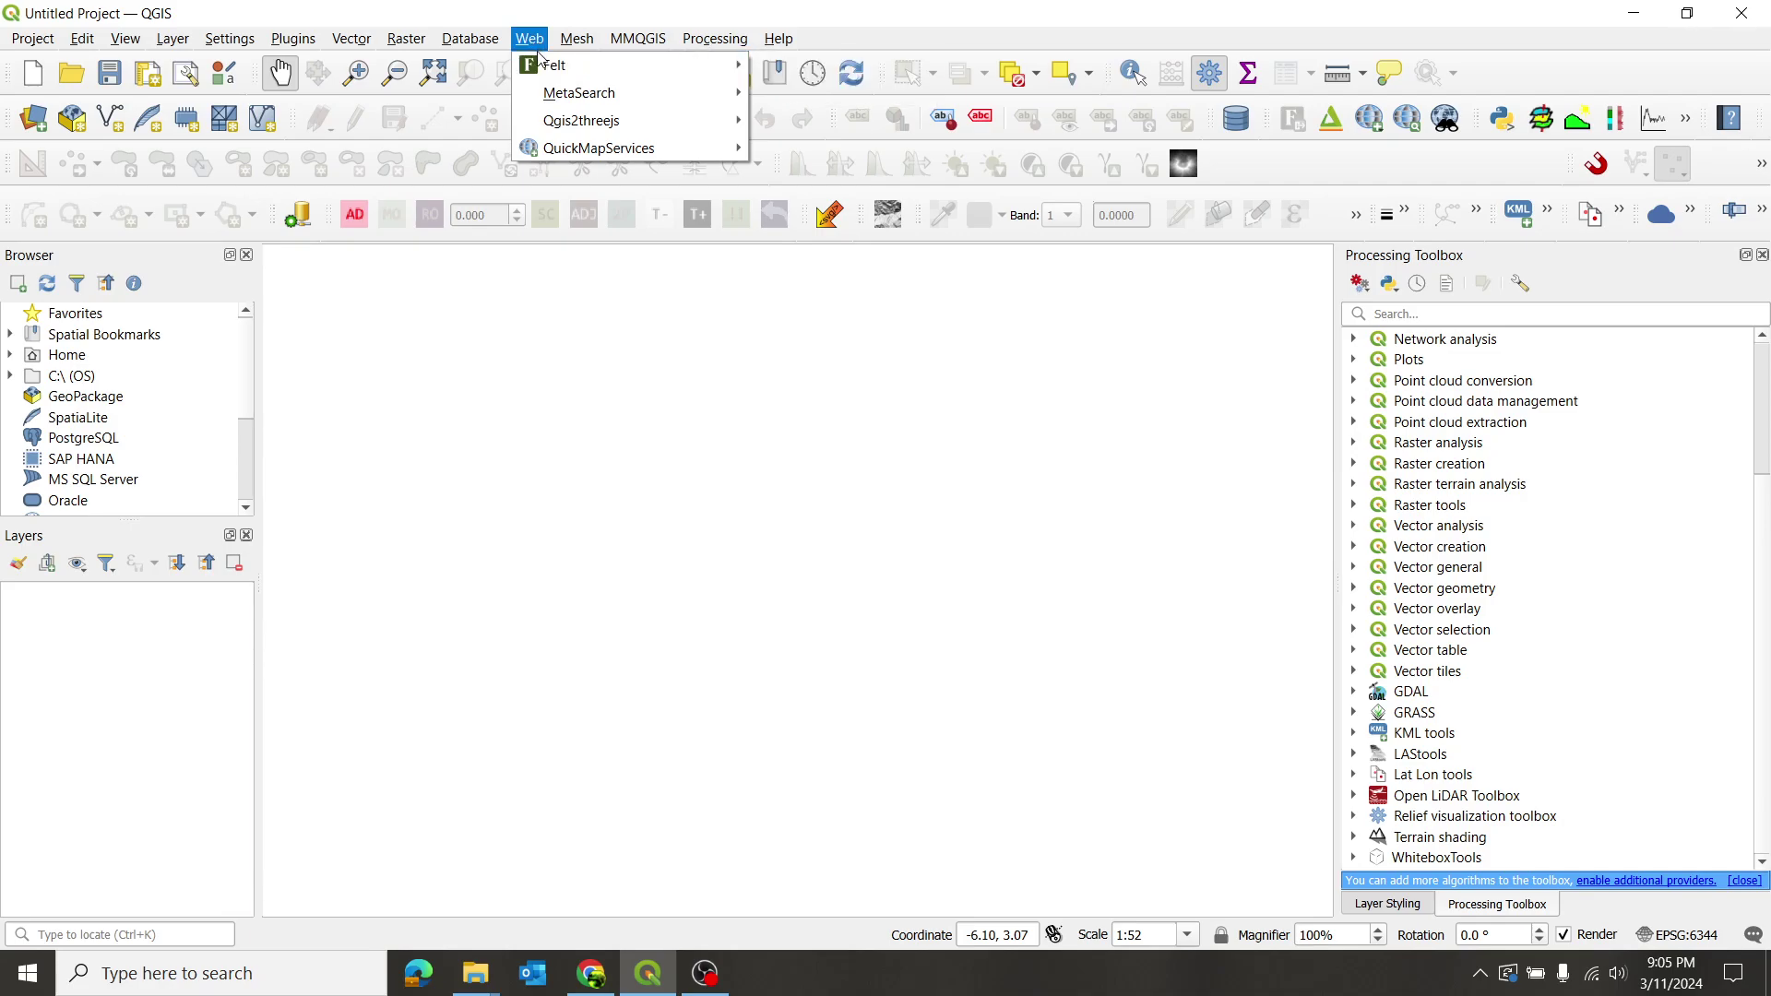
mouse_move(600, 103)
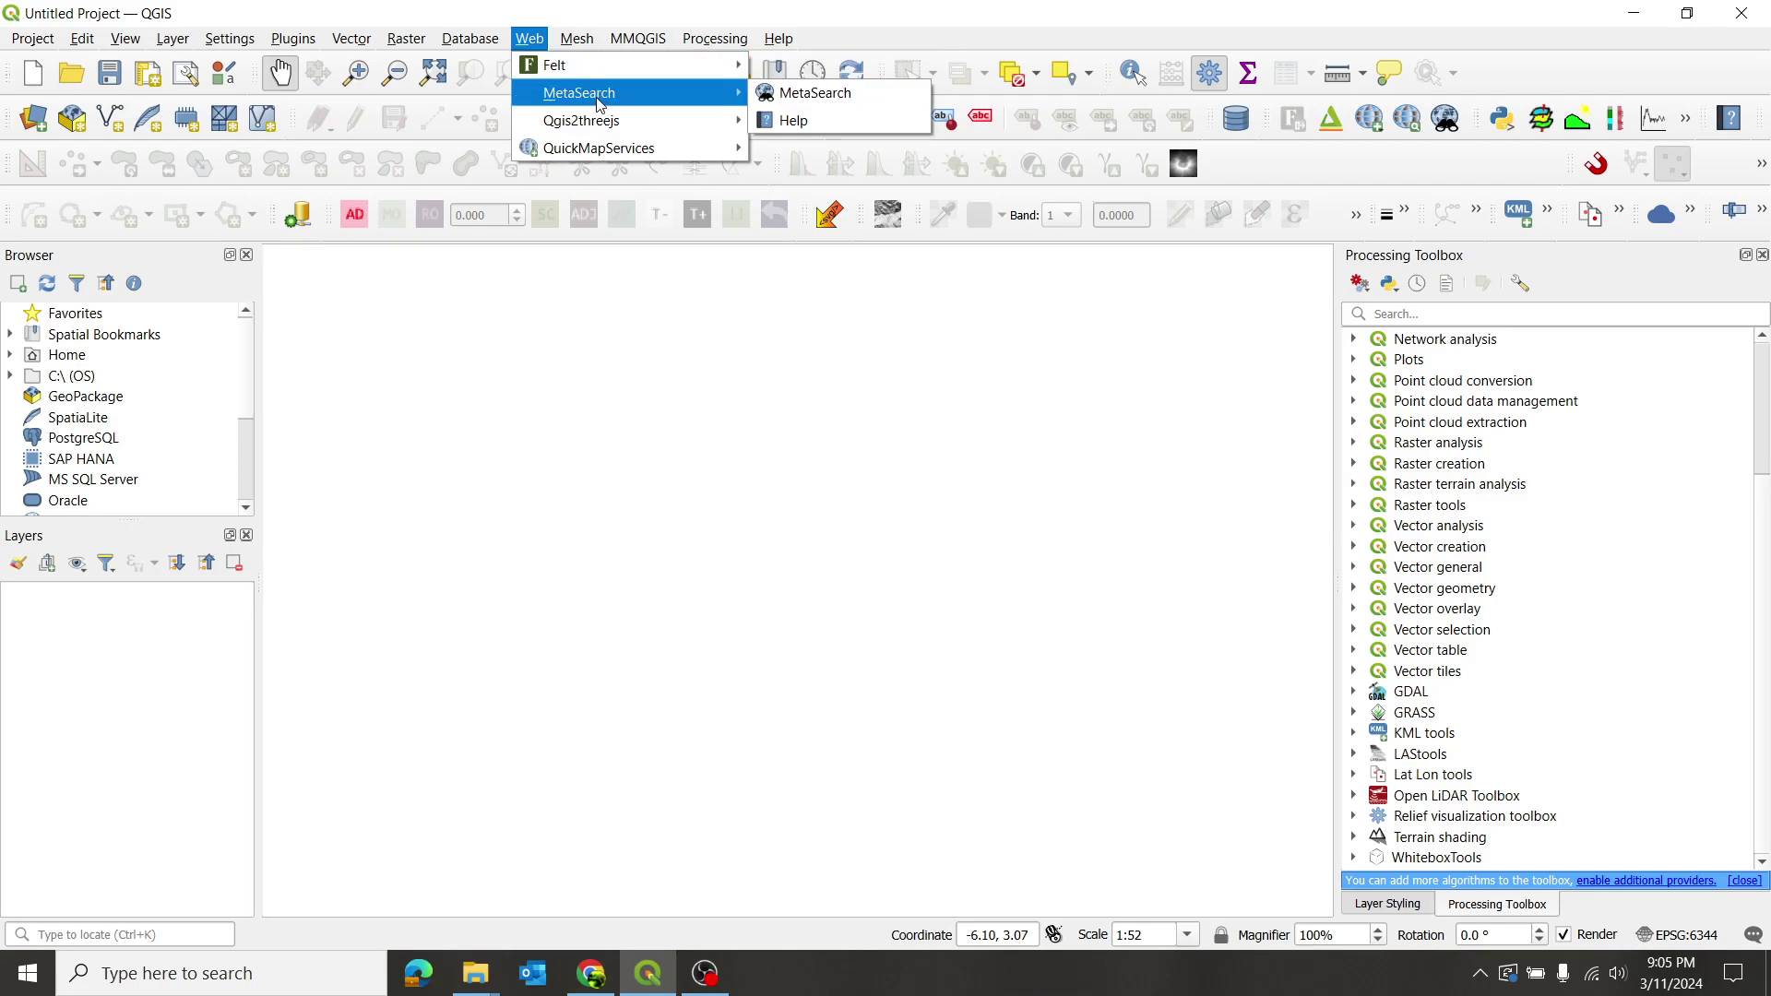
mouse_move(598, 154)
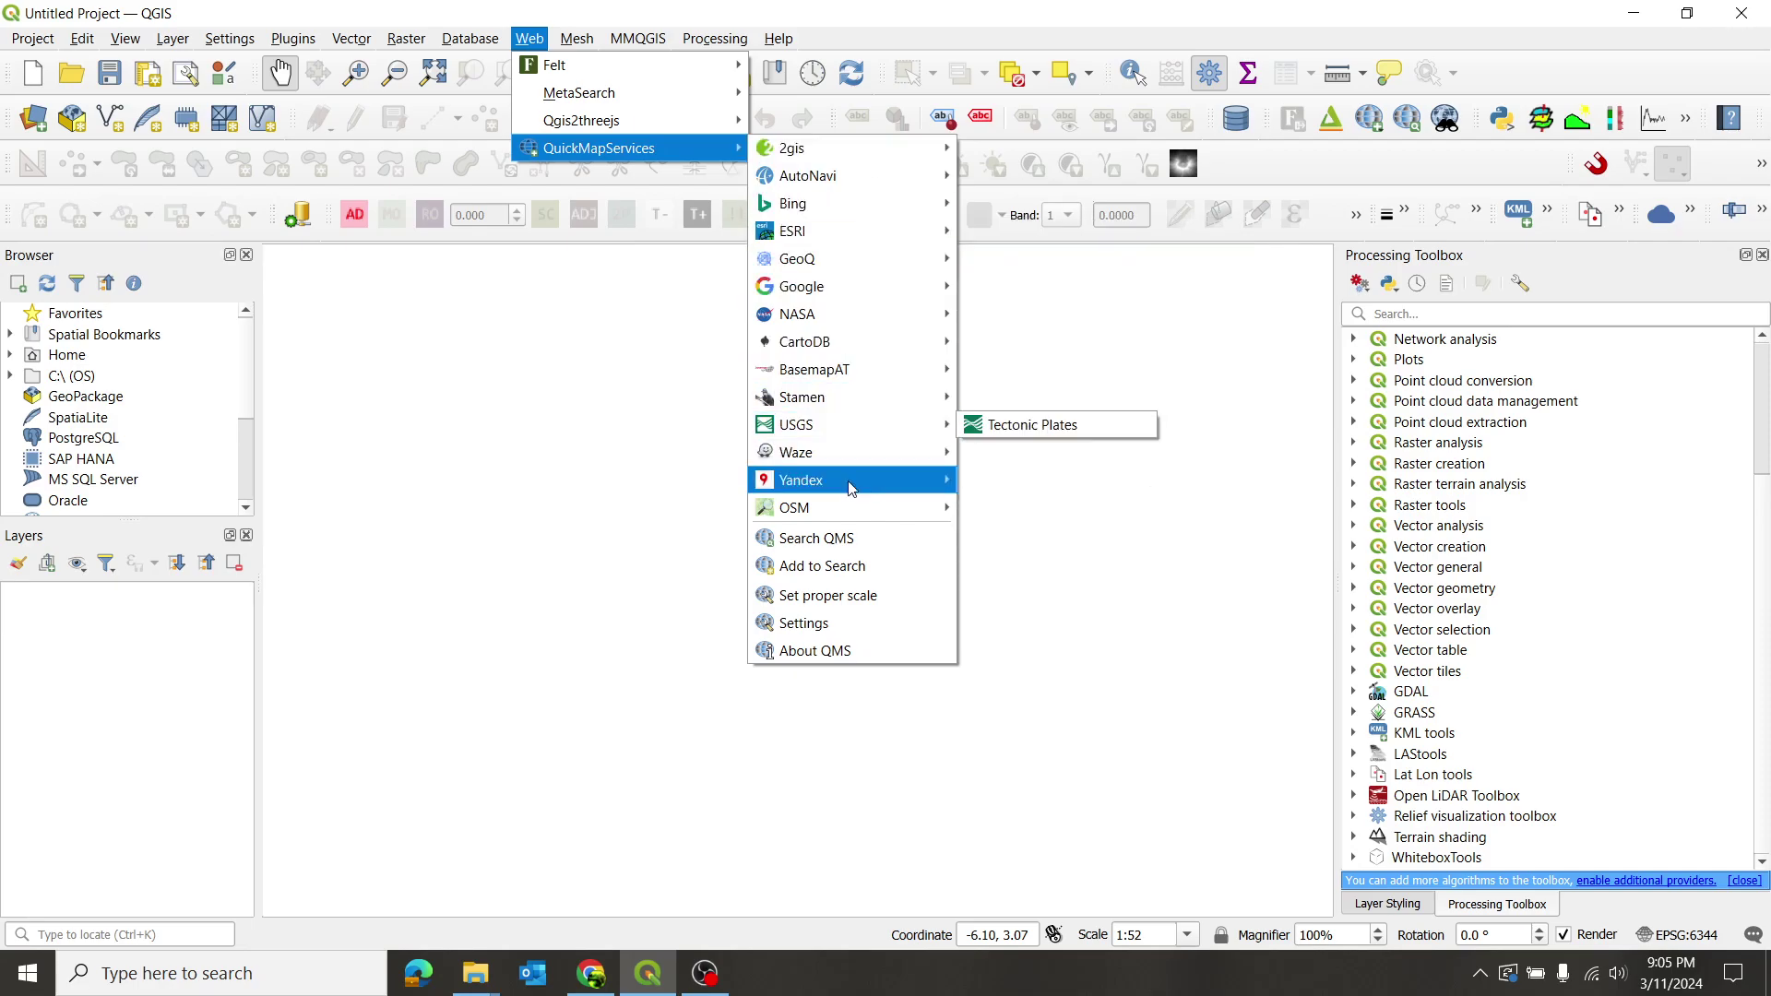
mouse_move(840, 509)
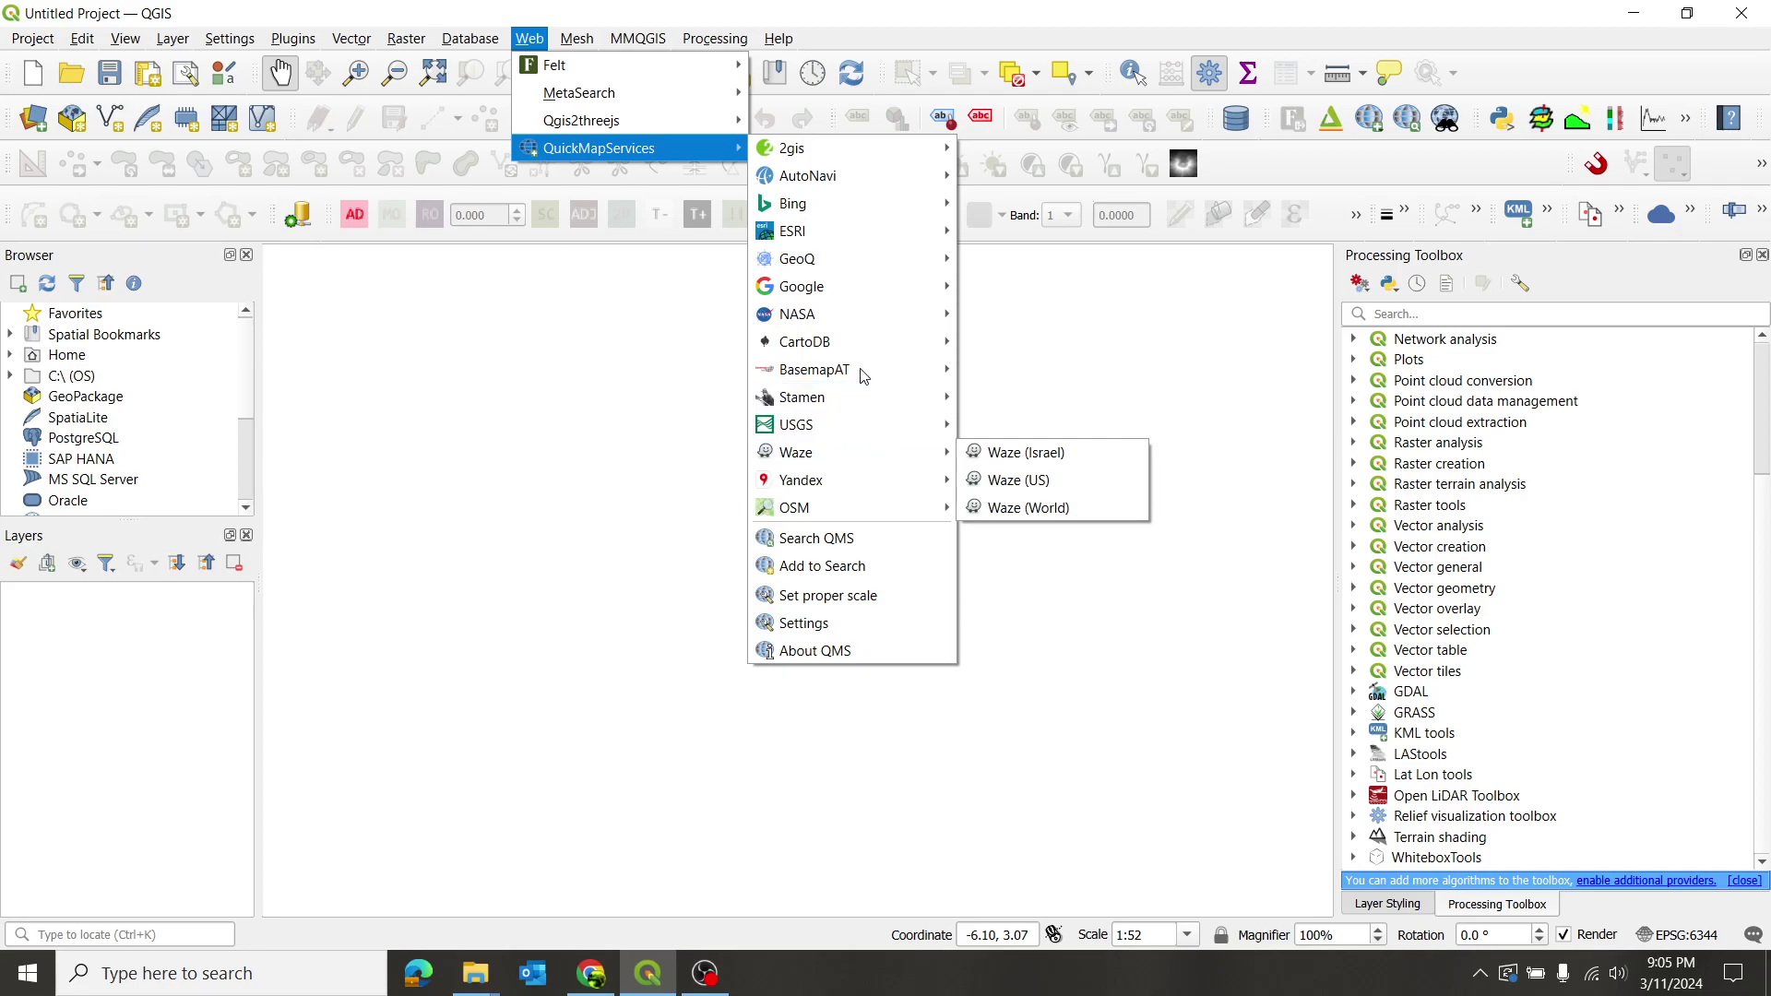
mouse_move(839, 233)
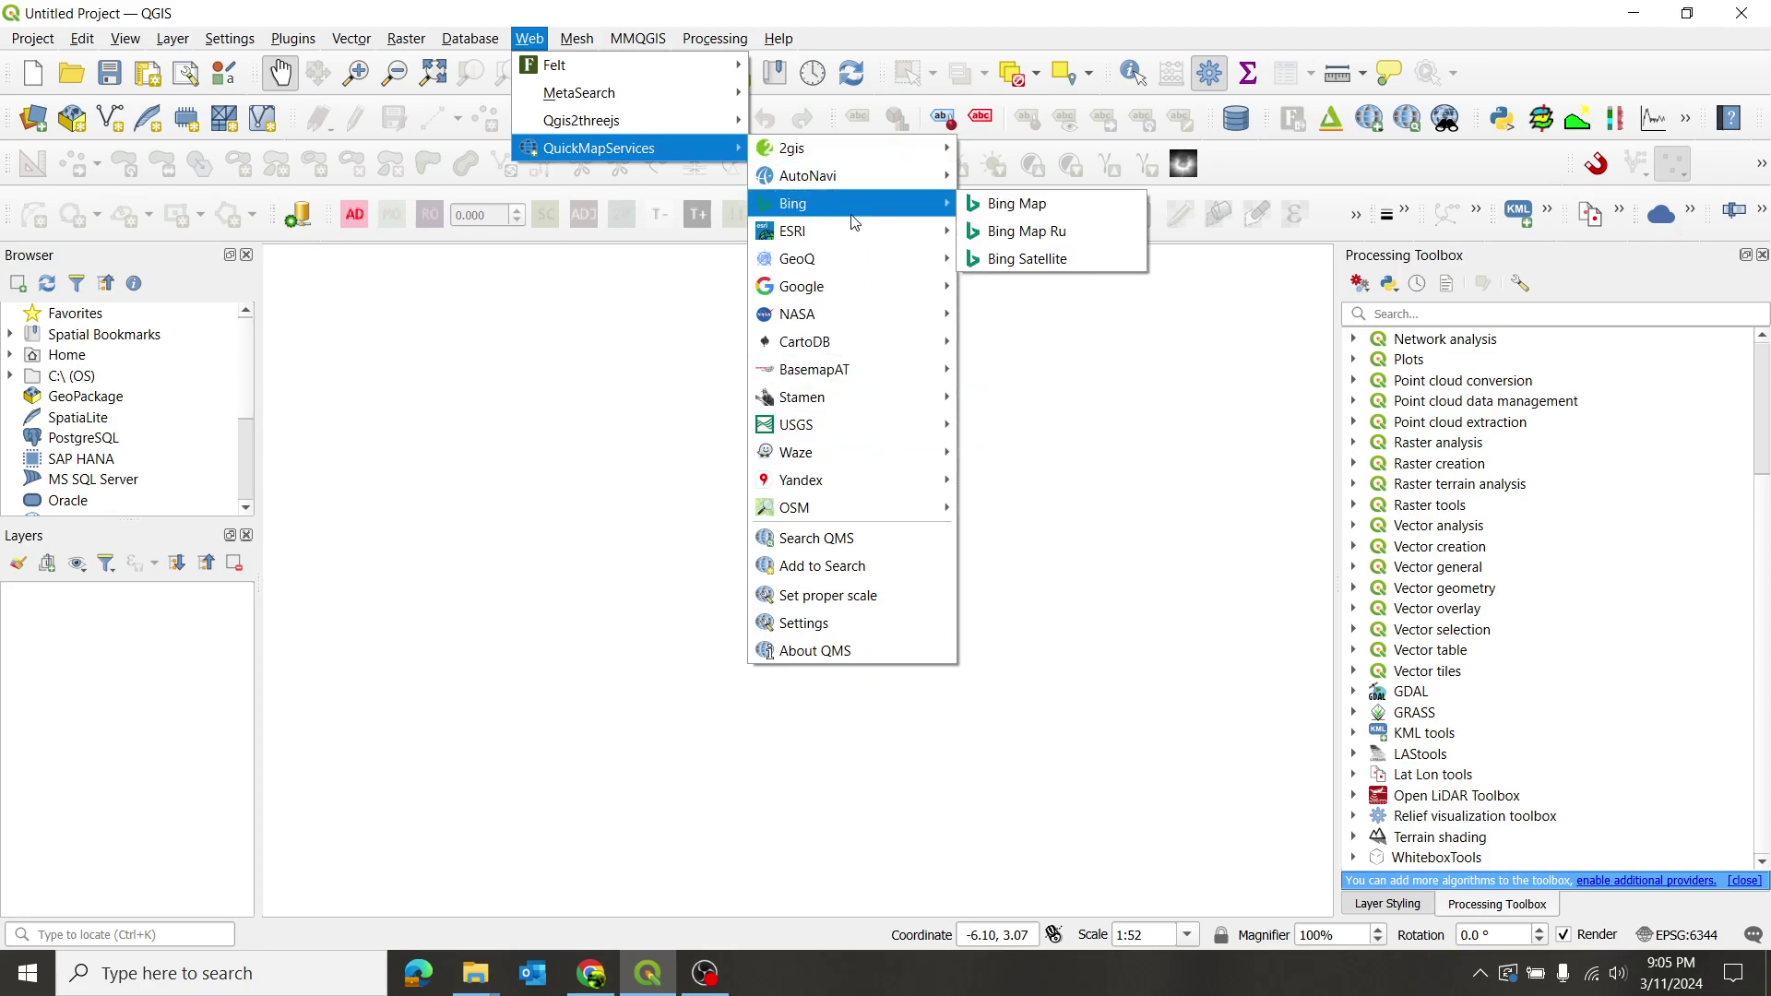
mouse_move(852, 293)
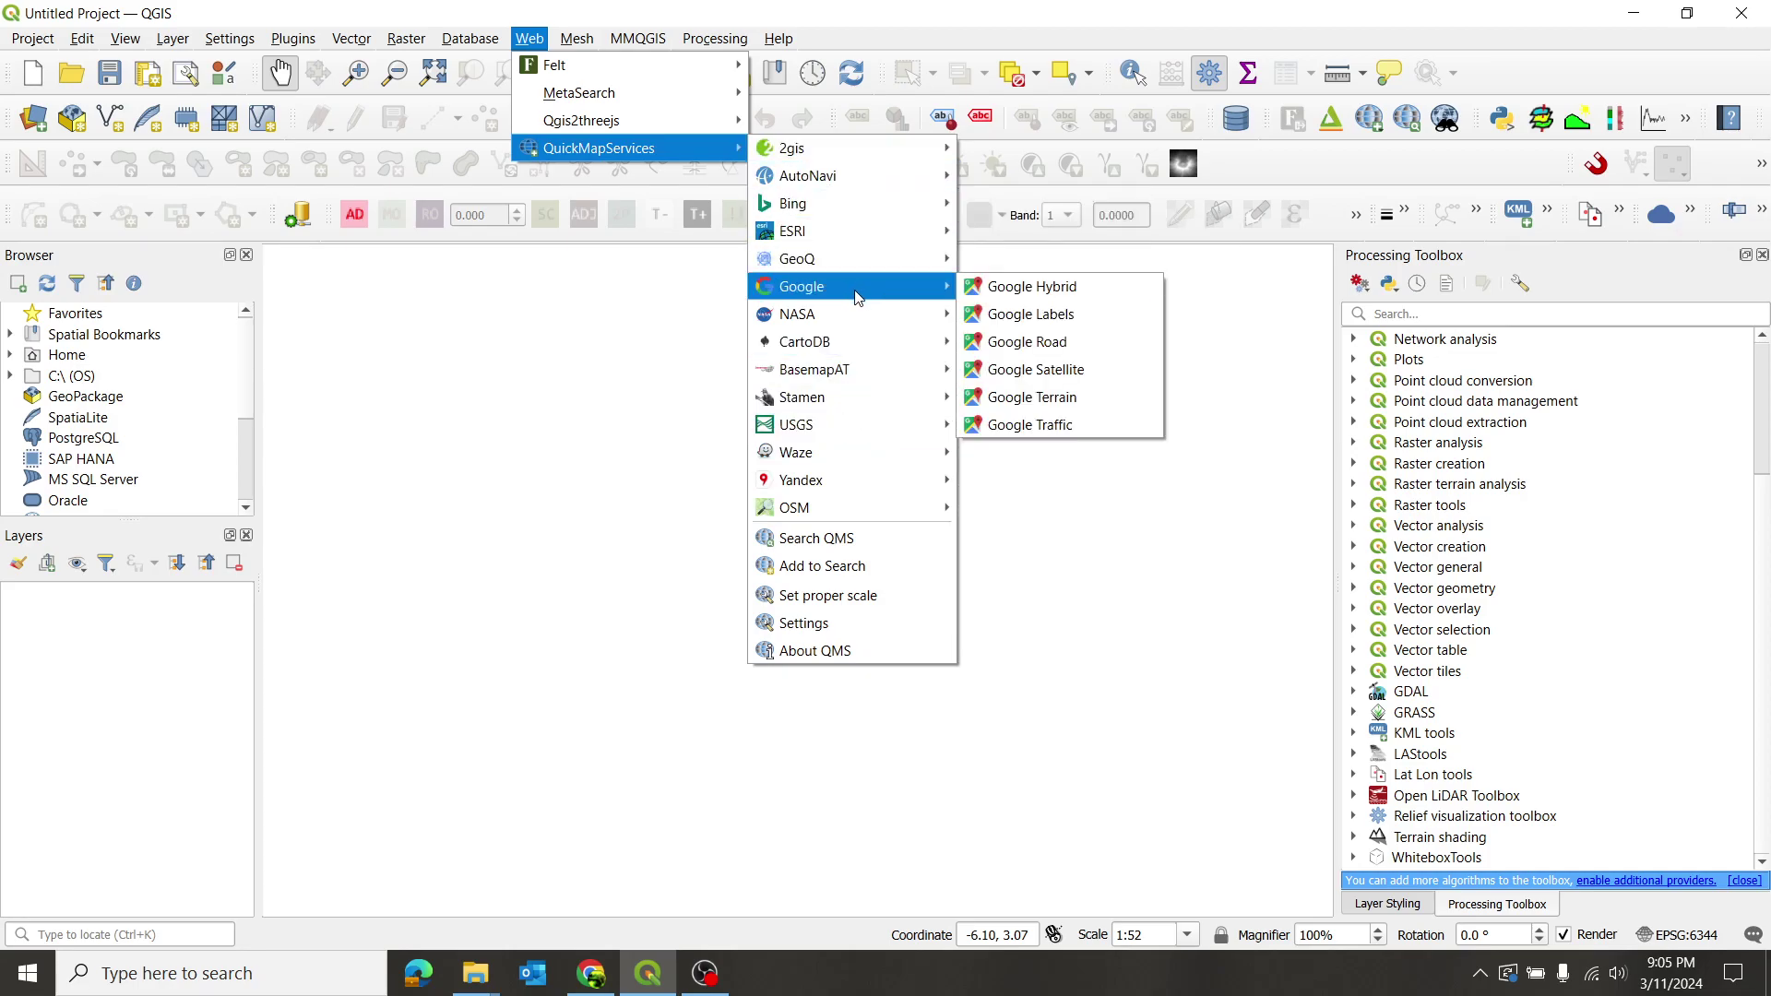
Step: Add the Google Satellite basemap from QuickMapServices
left_click(1048, 372)
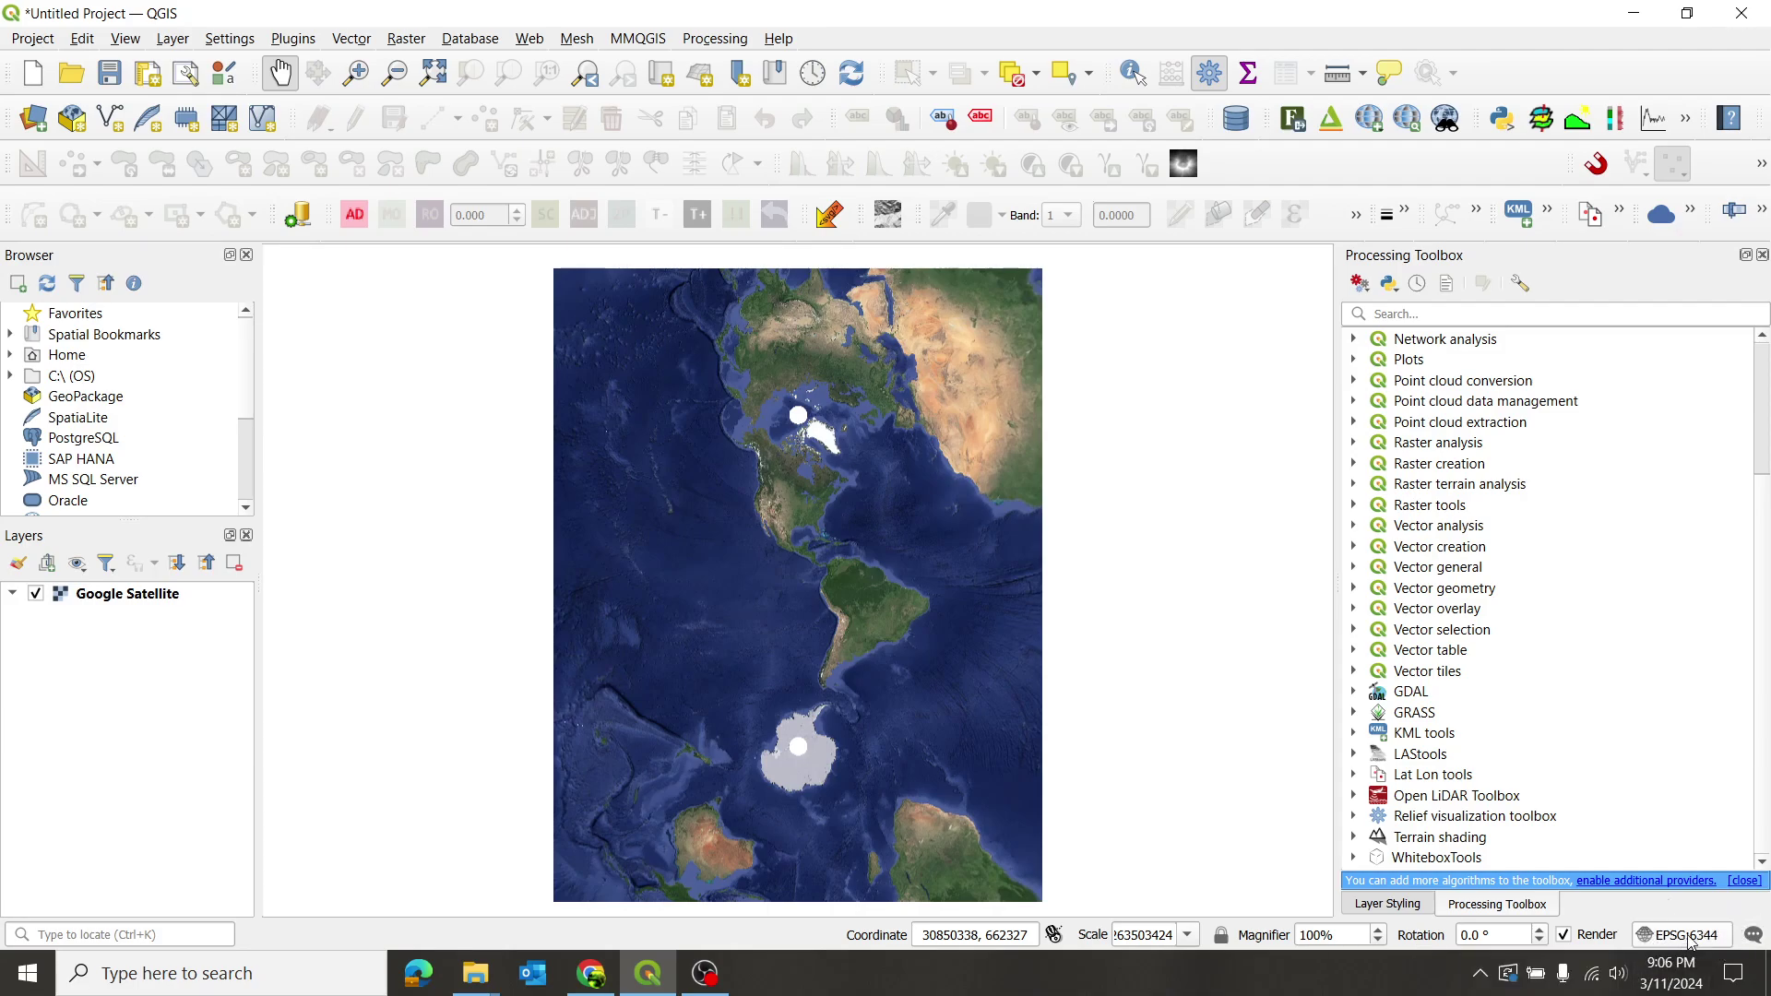
left_click(1678, 936)
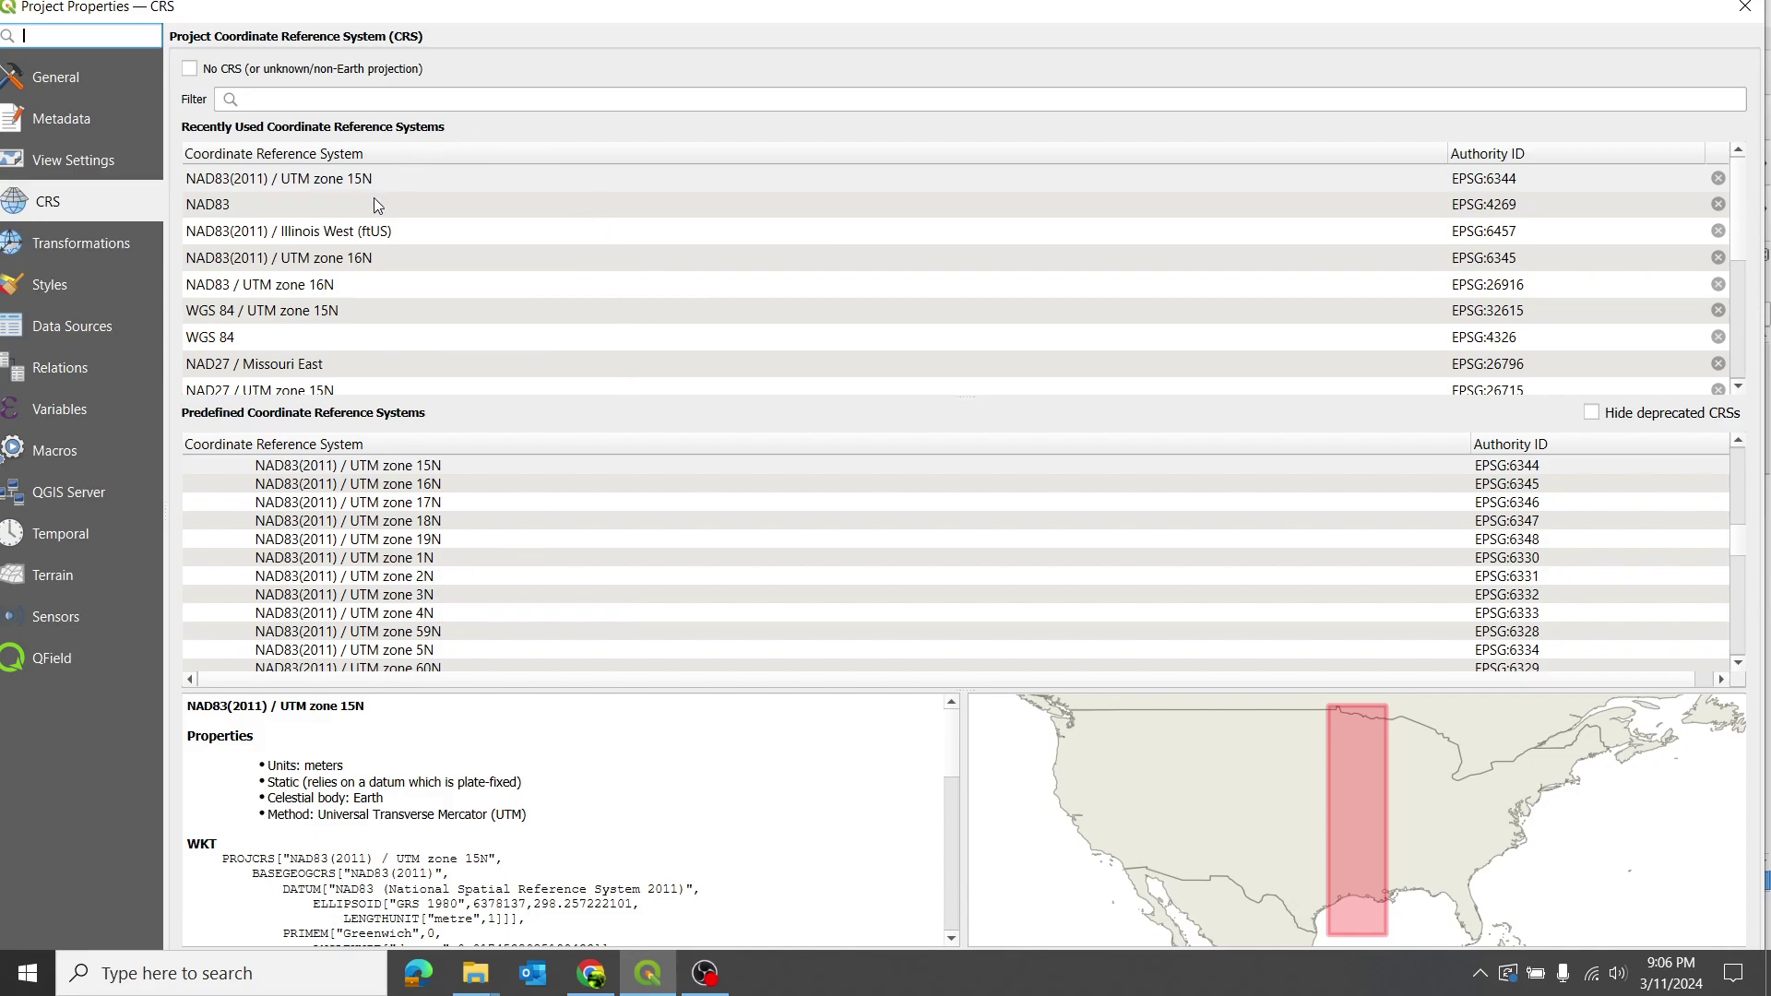
scroll(497, 247, "down", 2)
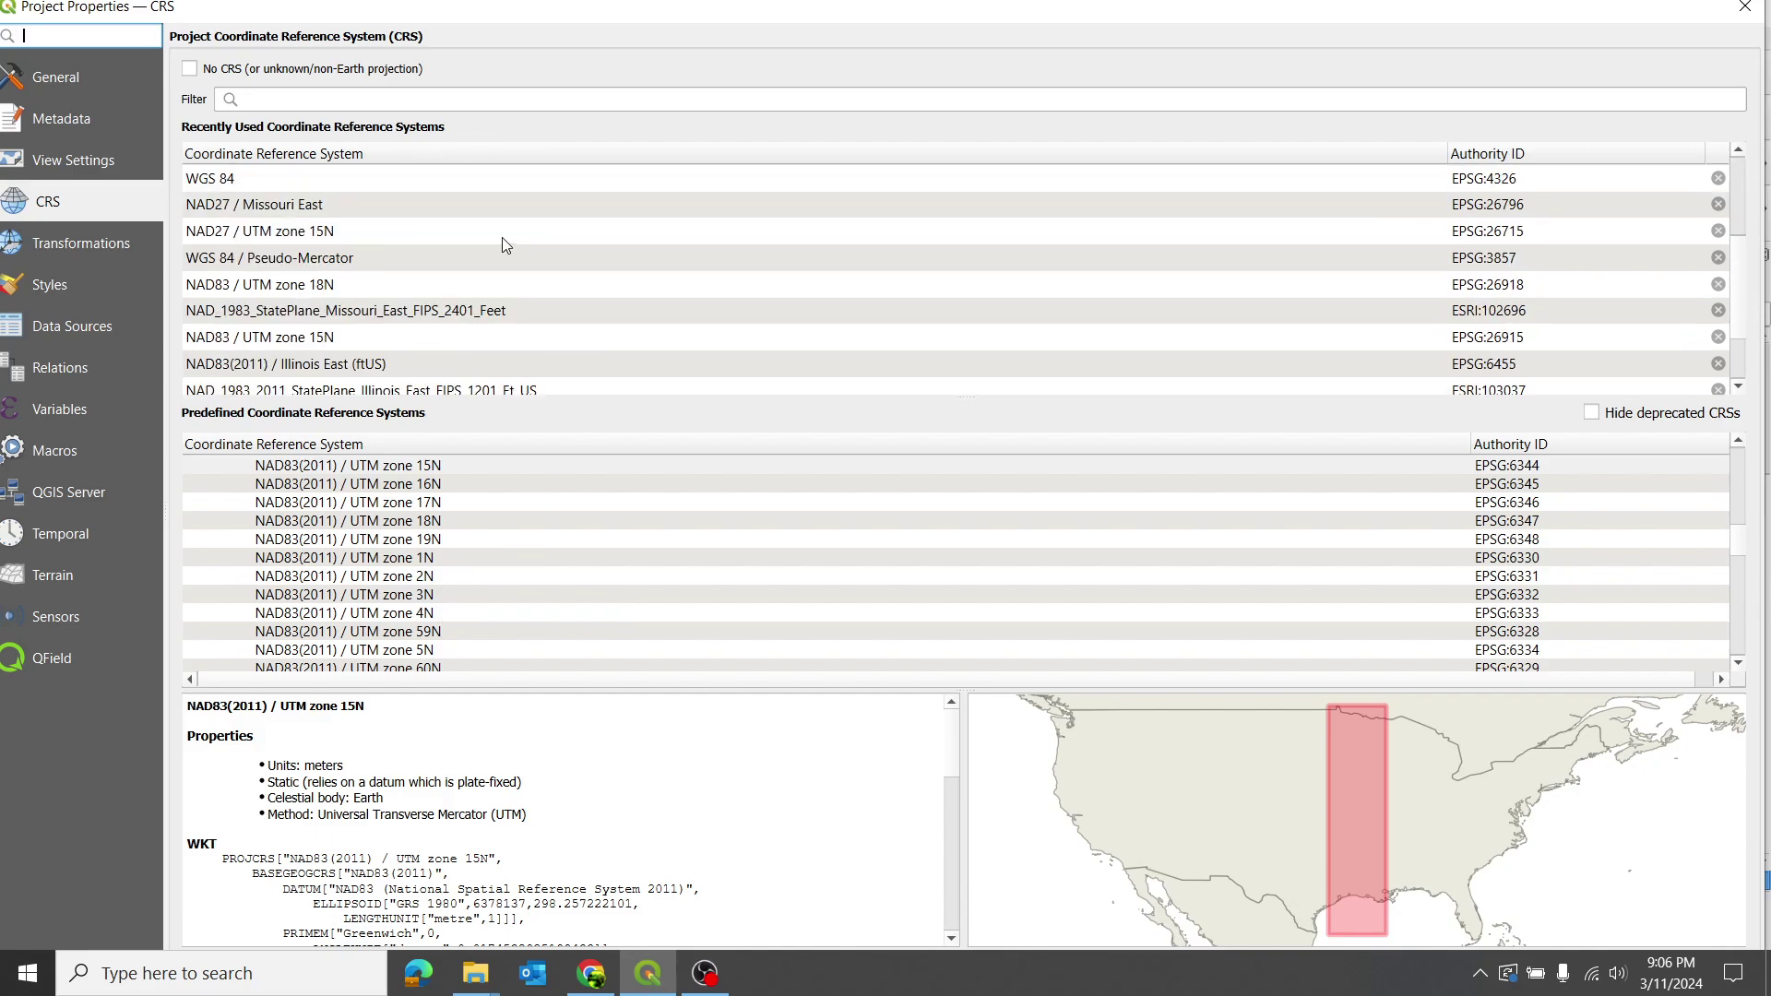
scroll(769, 275, "down", 1)
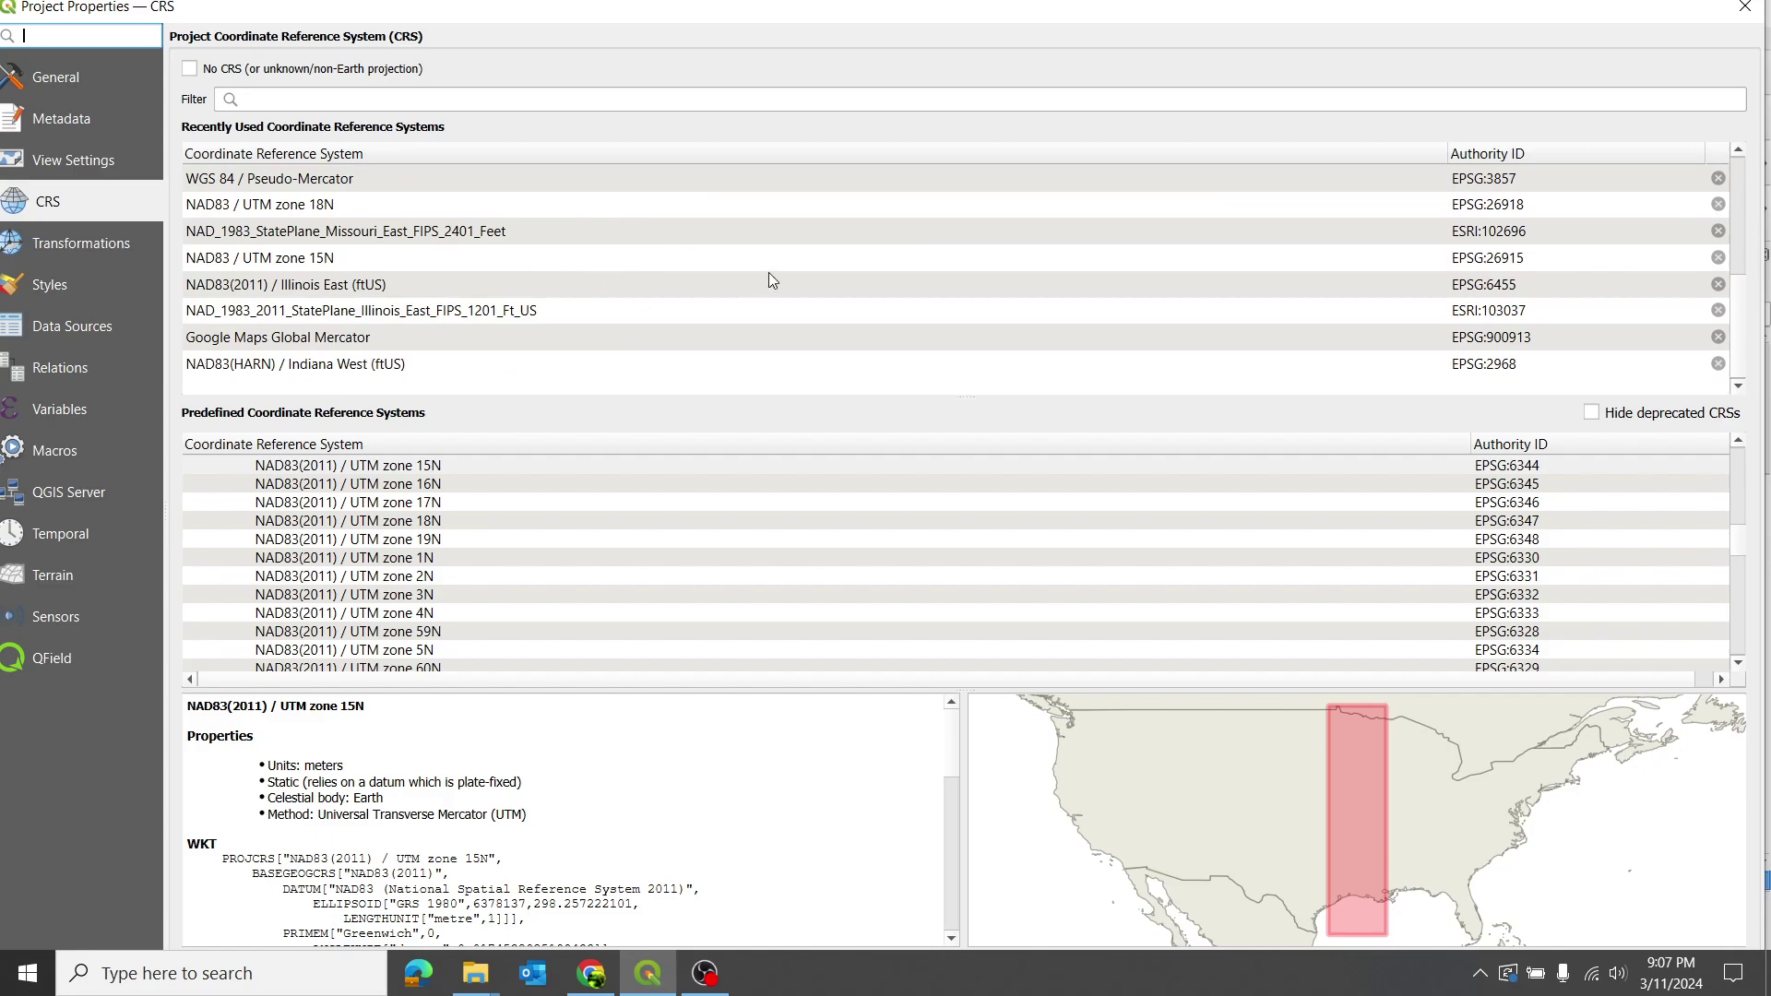
scroll(771, 277, "up", 3)
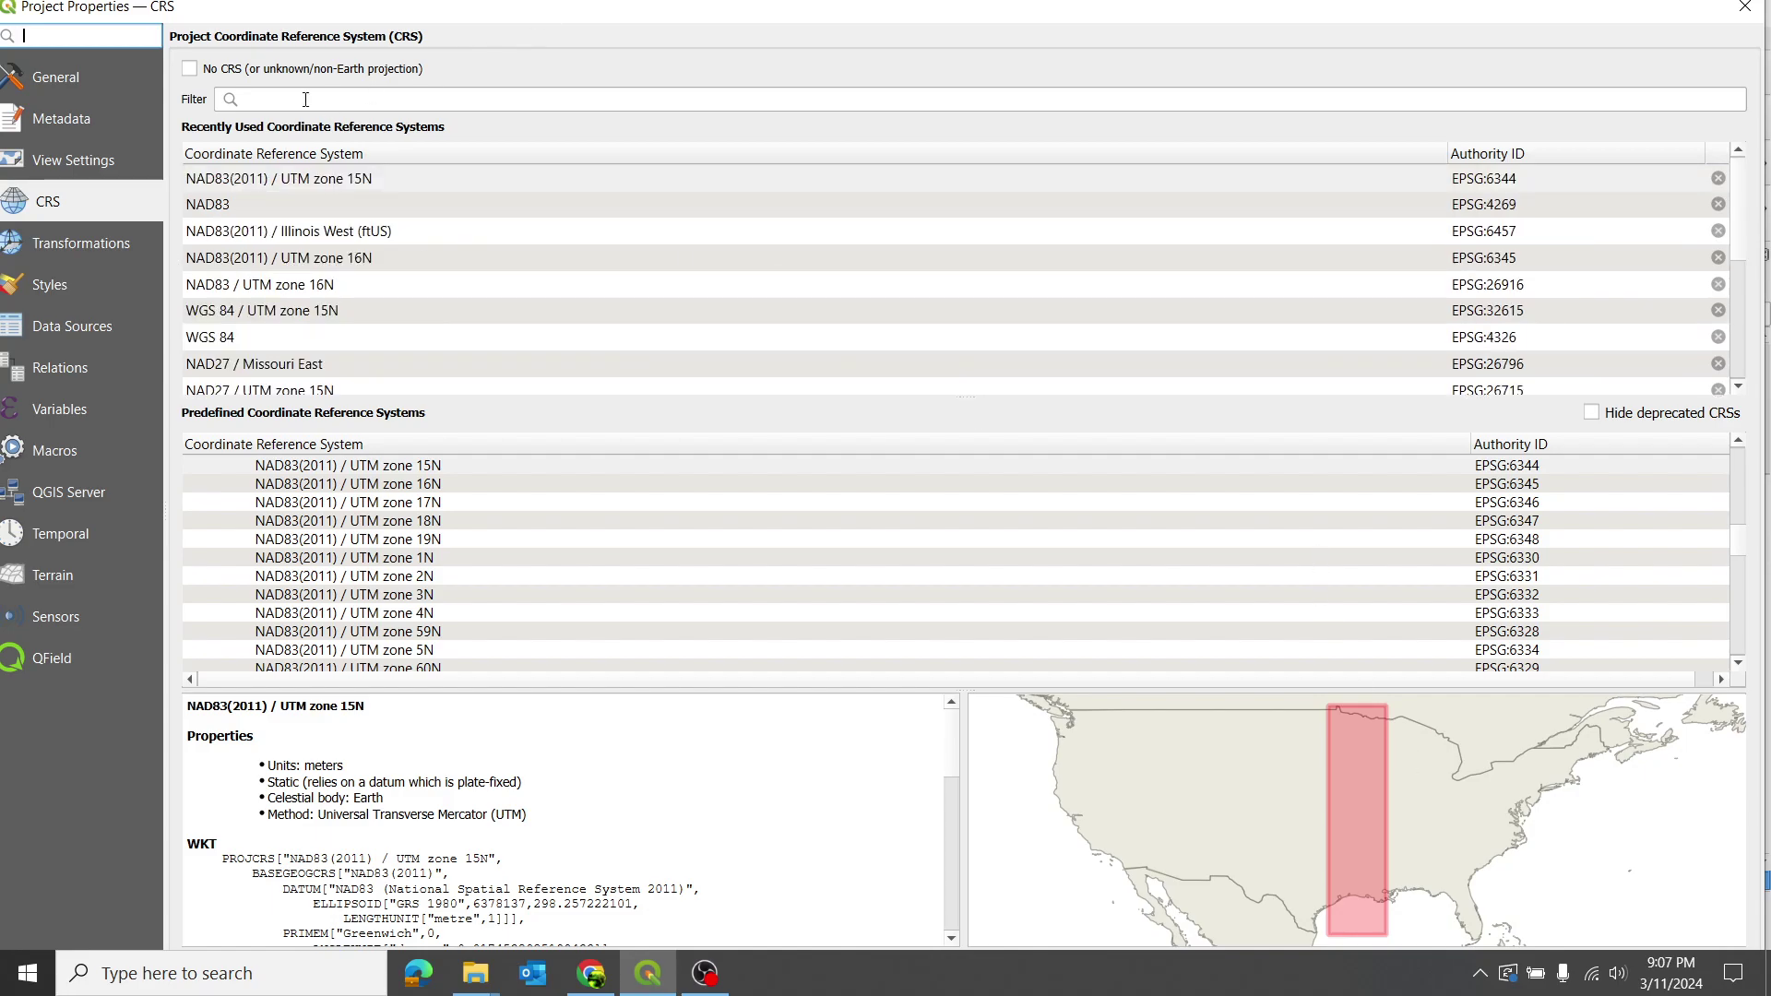
Step: Close Project Properties, then zoom and pan to forest crossed by trails at about 1:8041
left_click(1744, 8)
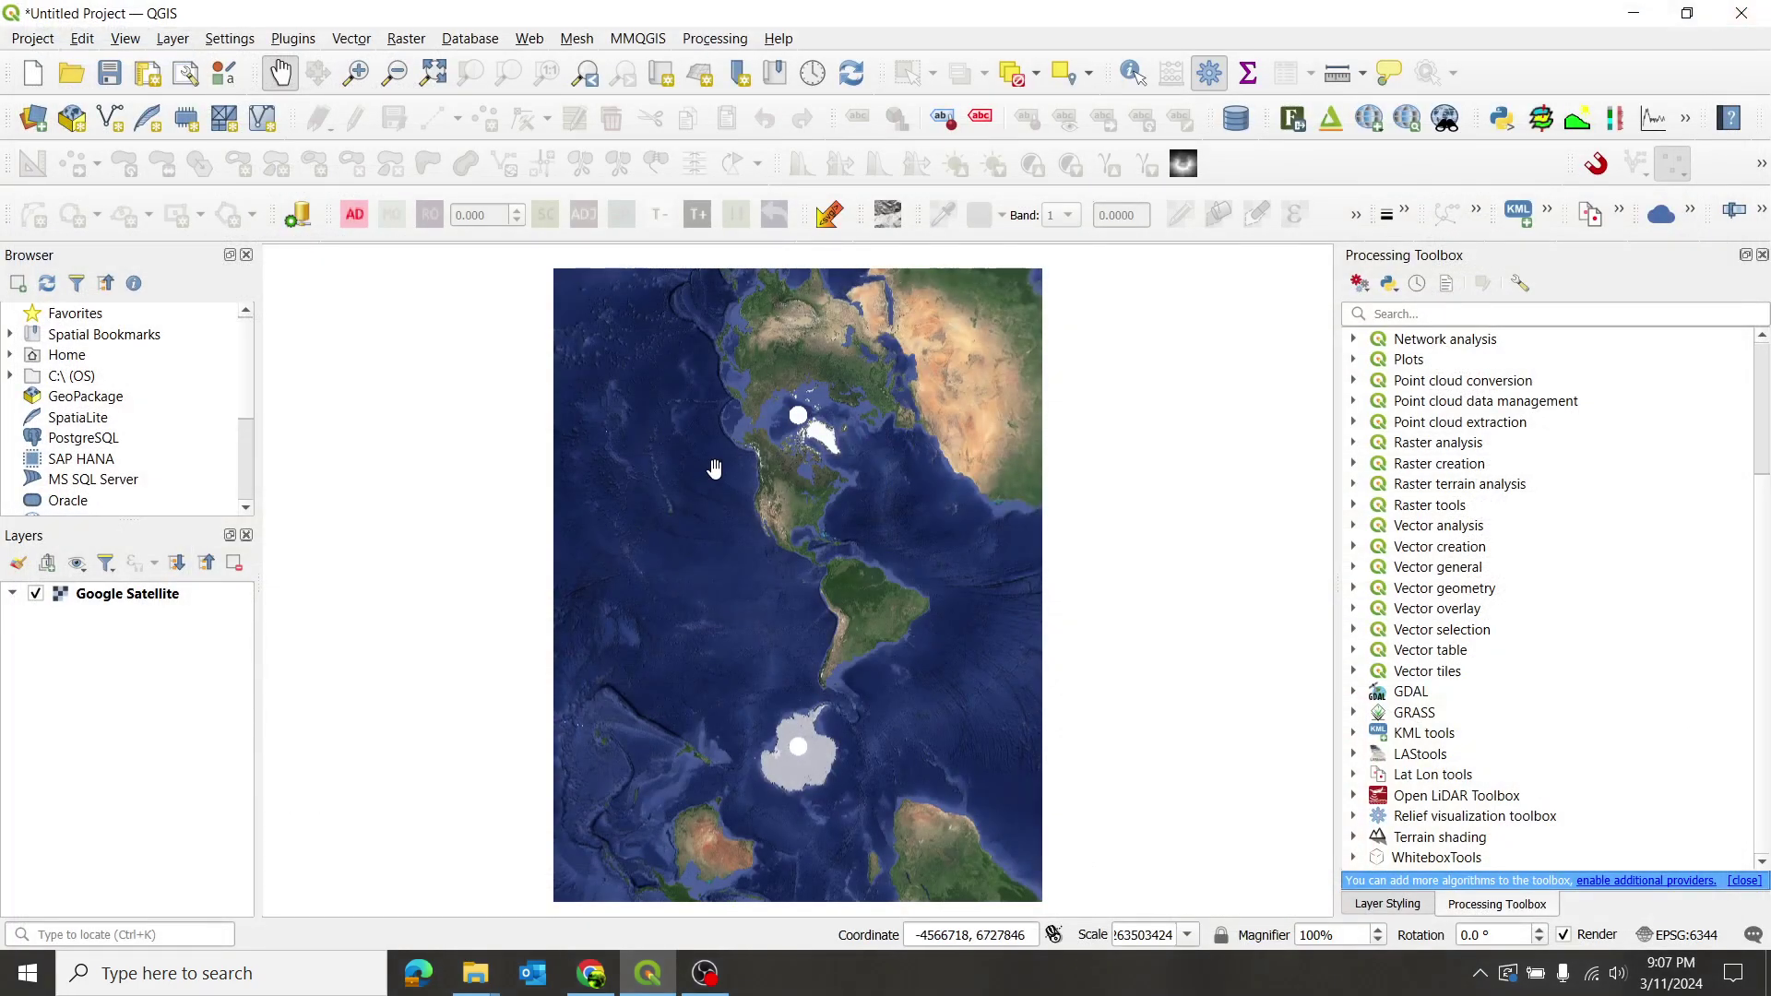
scroll(788, 526, "up", 2)
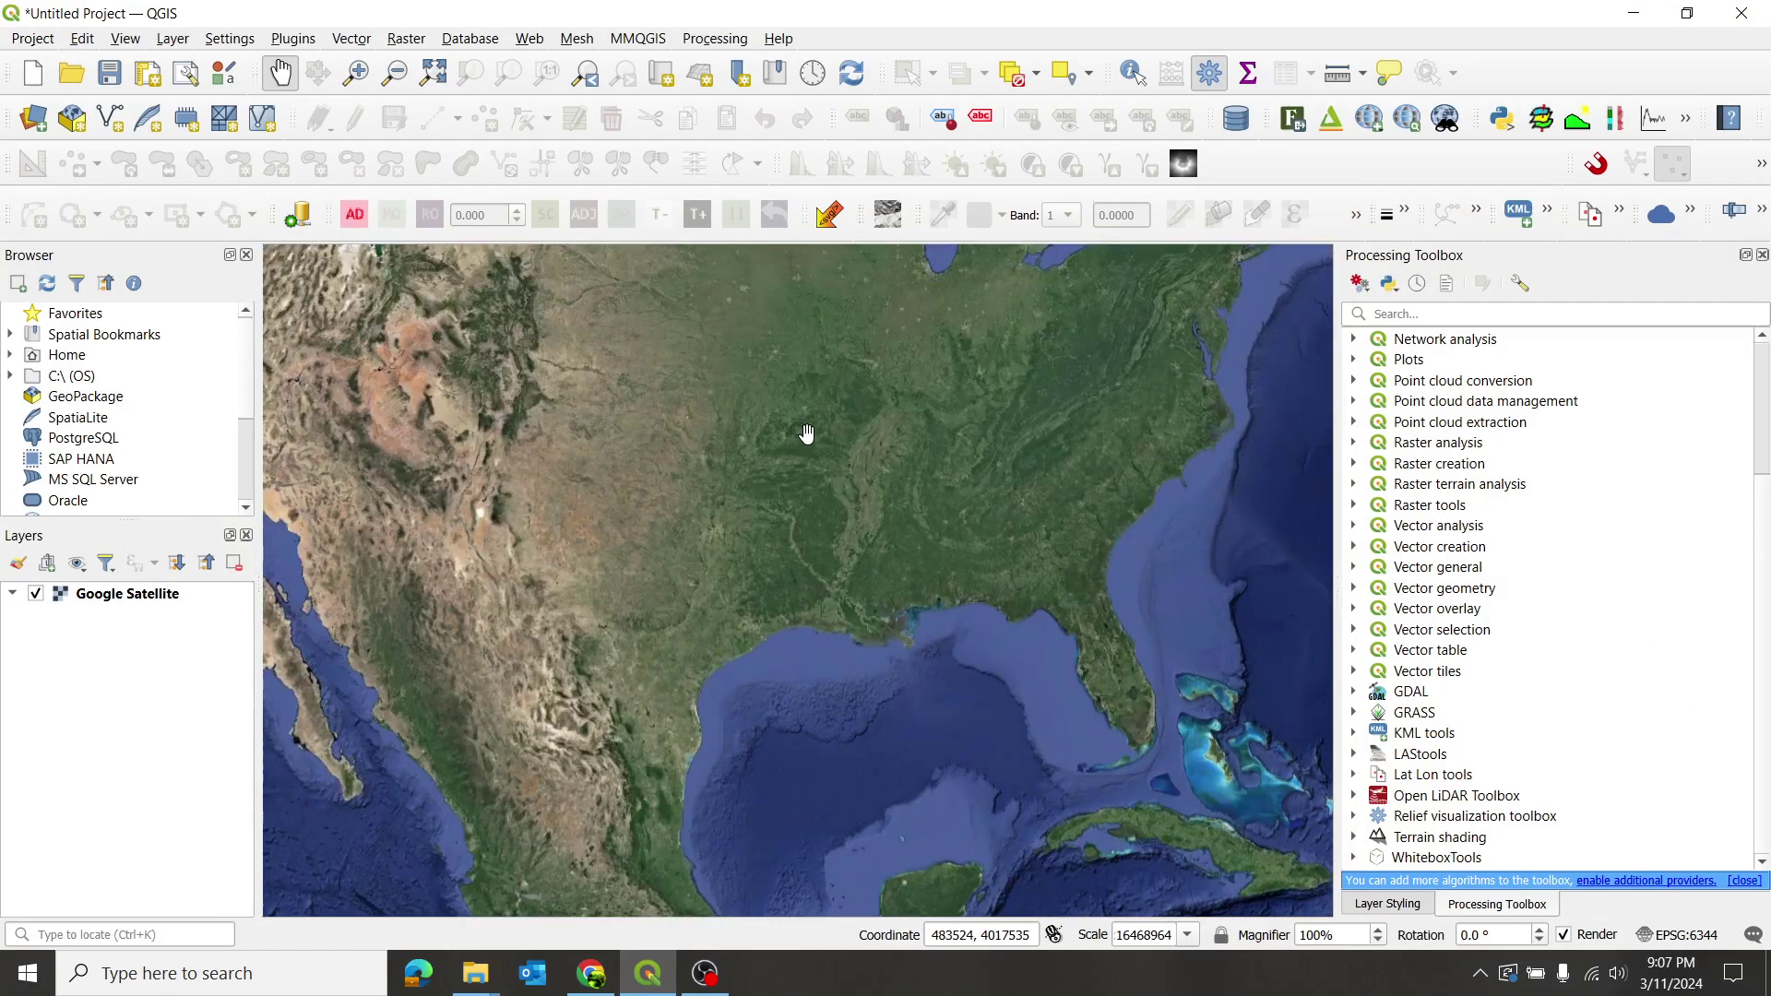
scroll(806, 434, "up", 3)
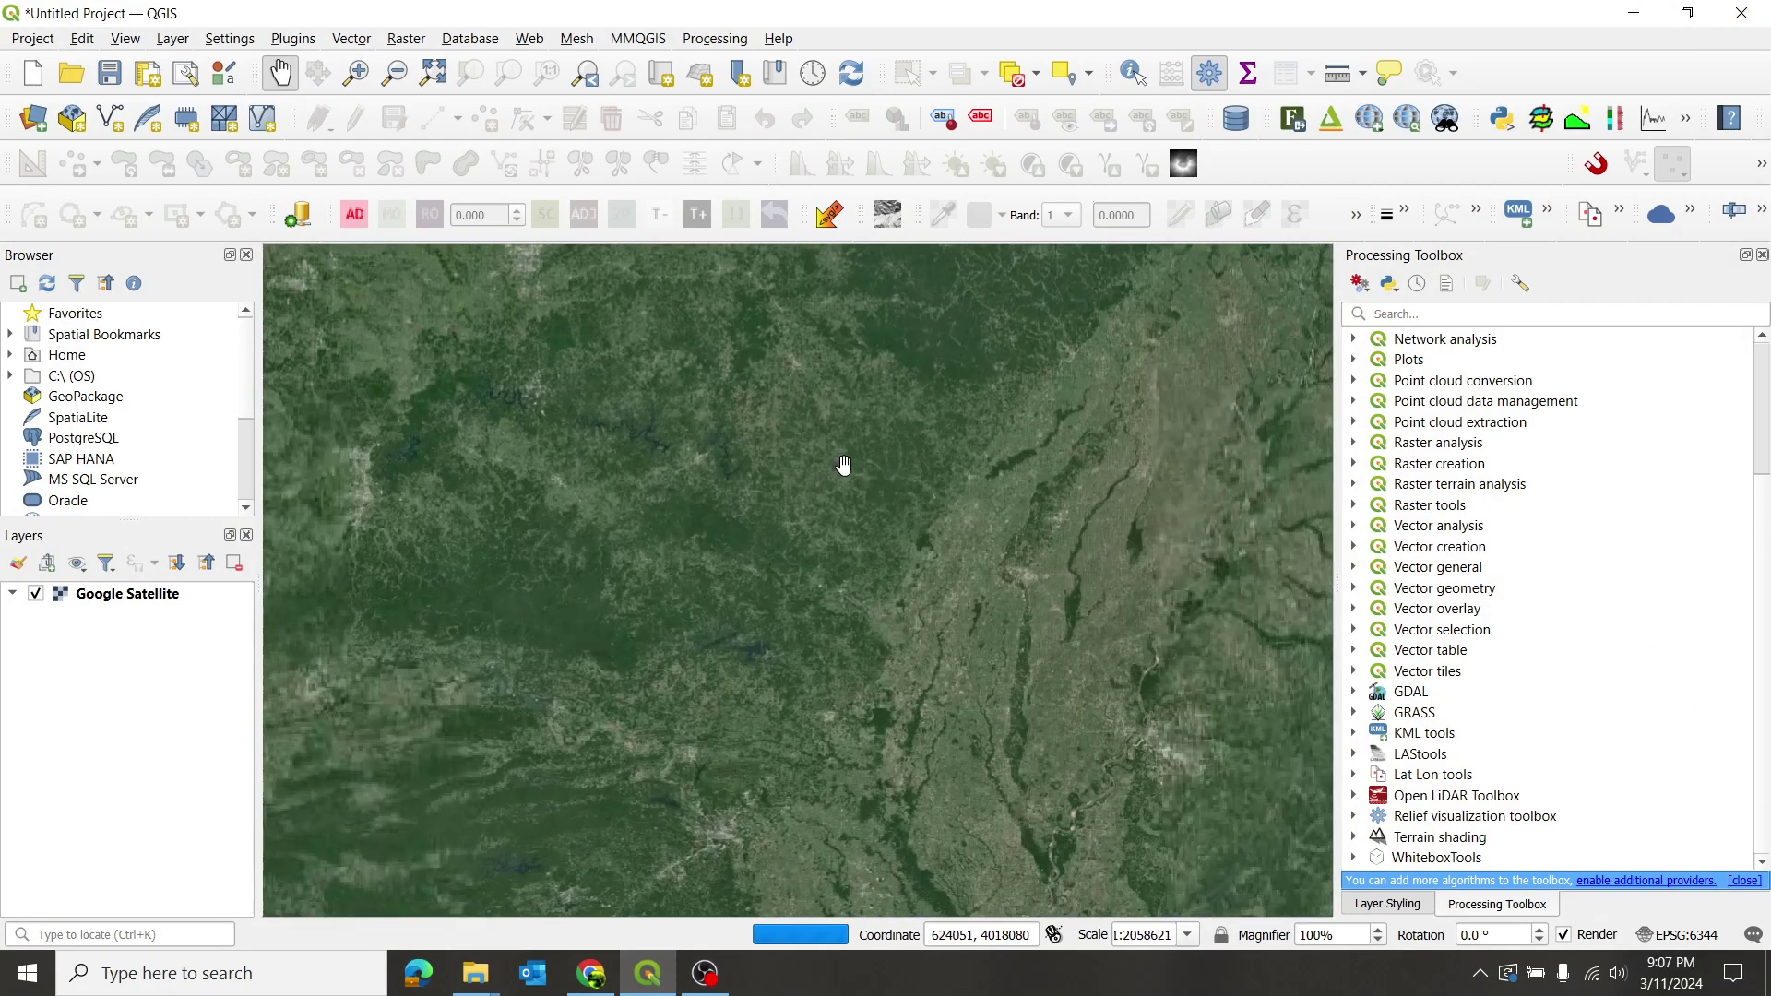
left_click_drag(843, 467, 958, 484)
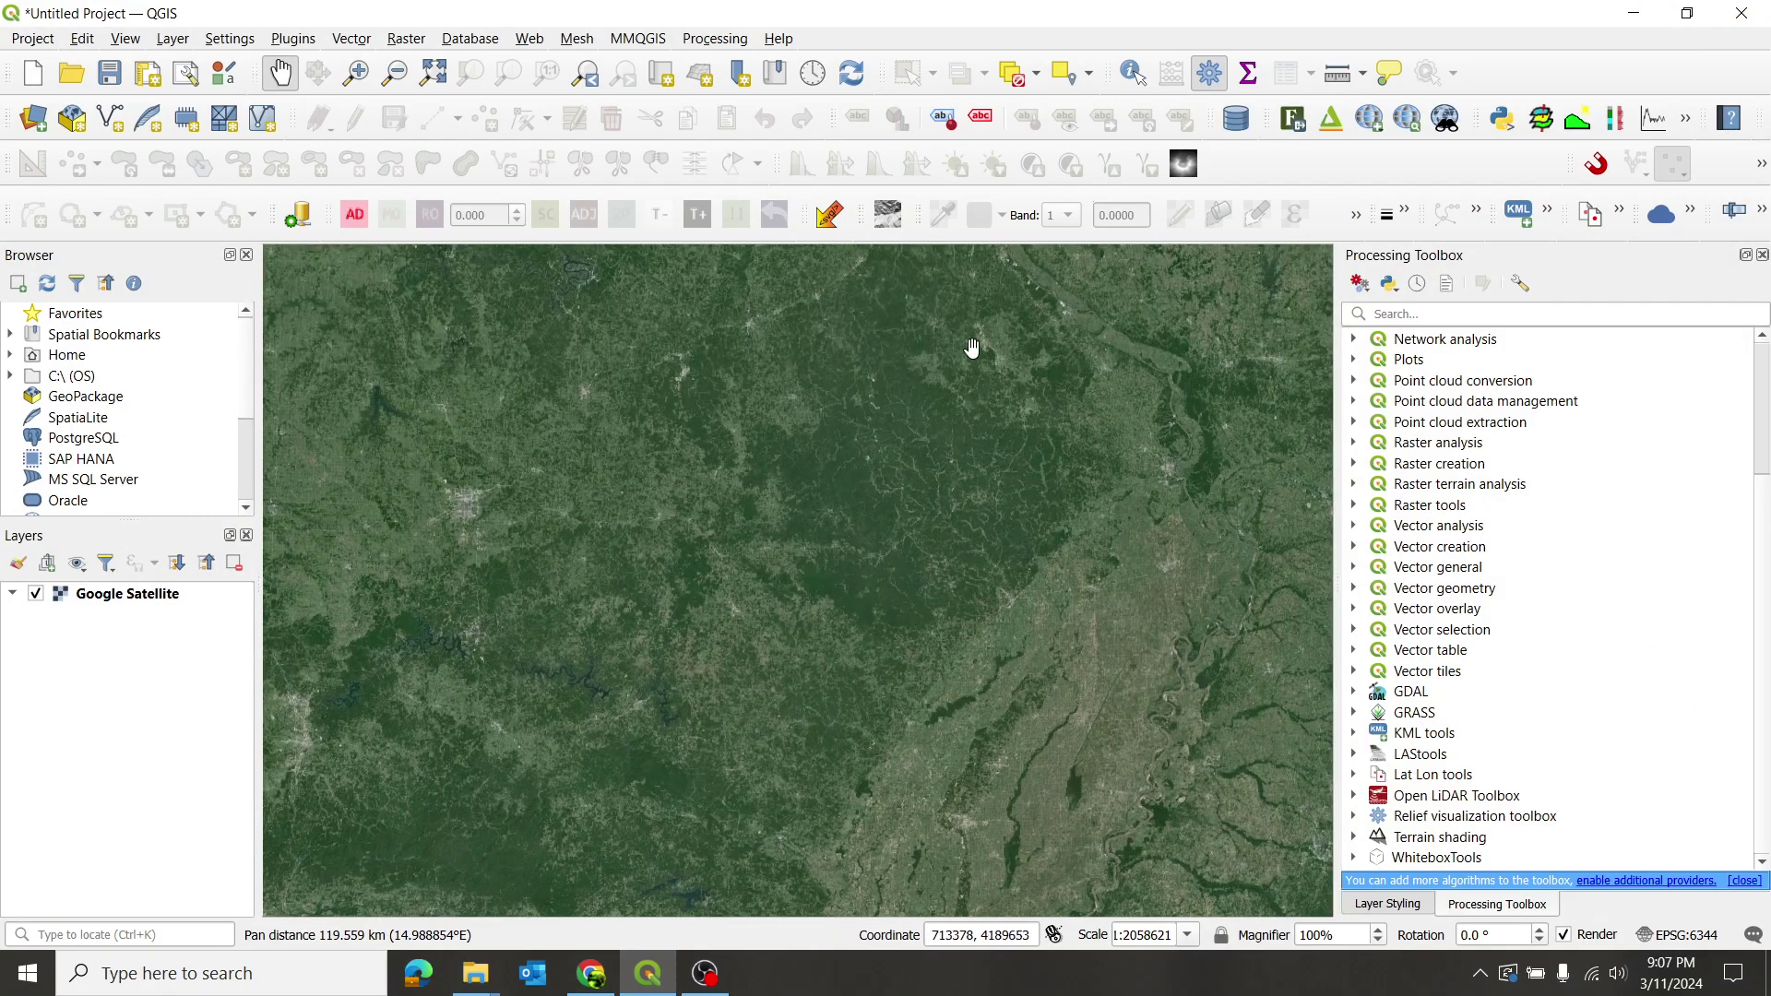
left_click_drag(969, 344, 775, 612)
left_click_drag(762, 709, 771, 446)
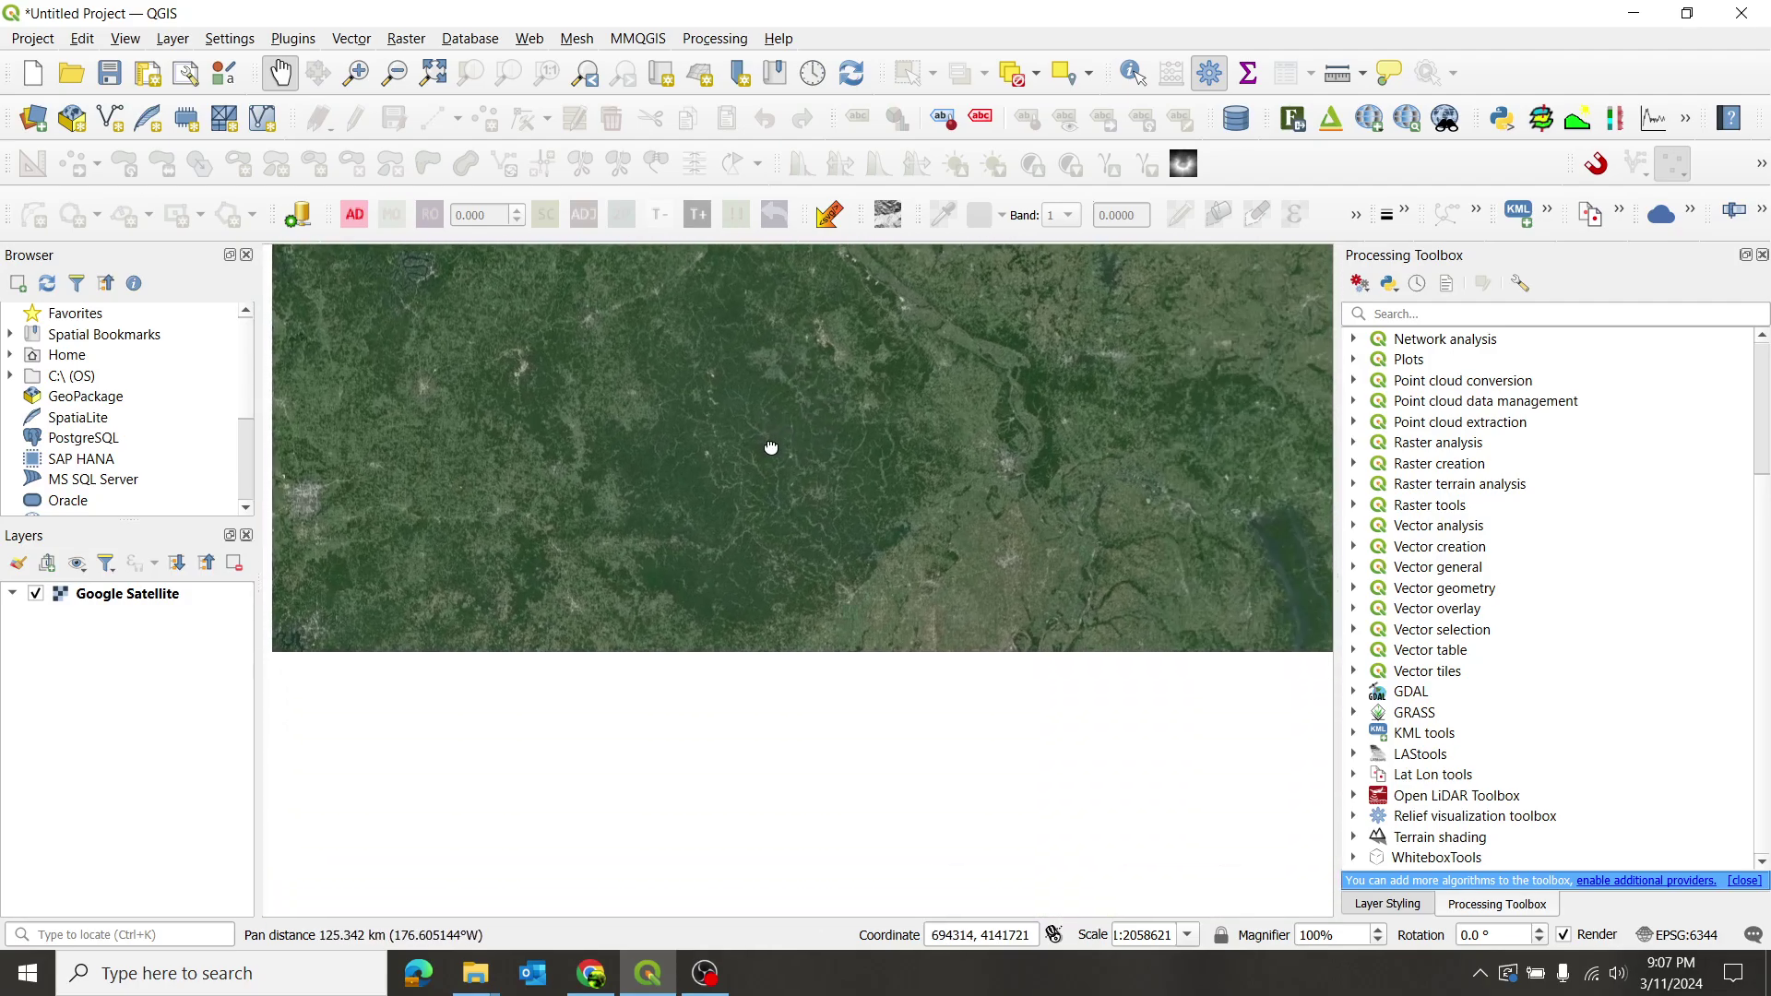
scroll(873, 433, "up", 4)
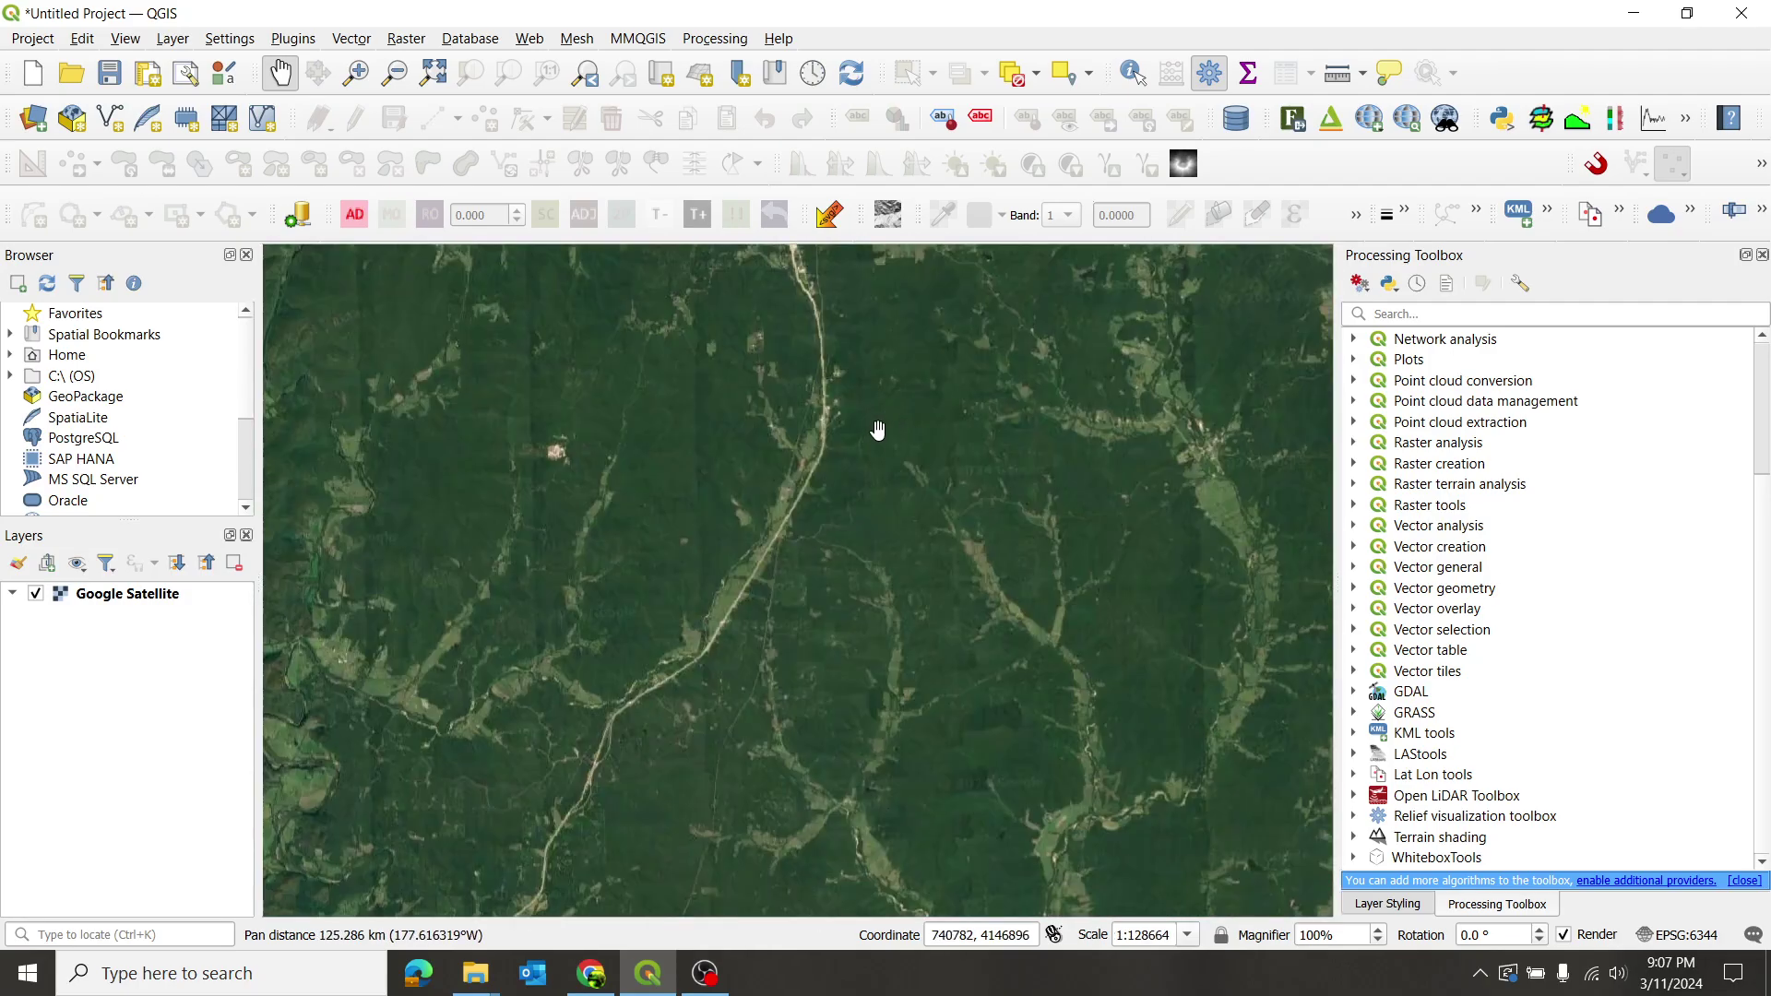
scroll(909, 403, "up", 3)
scroll(813, 419, "up", 3)
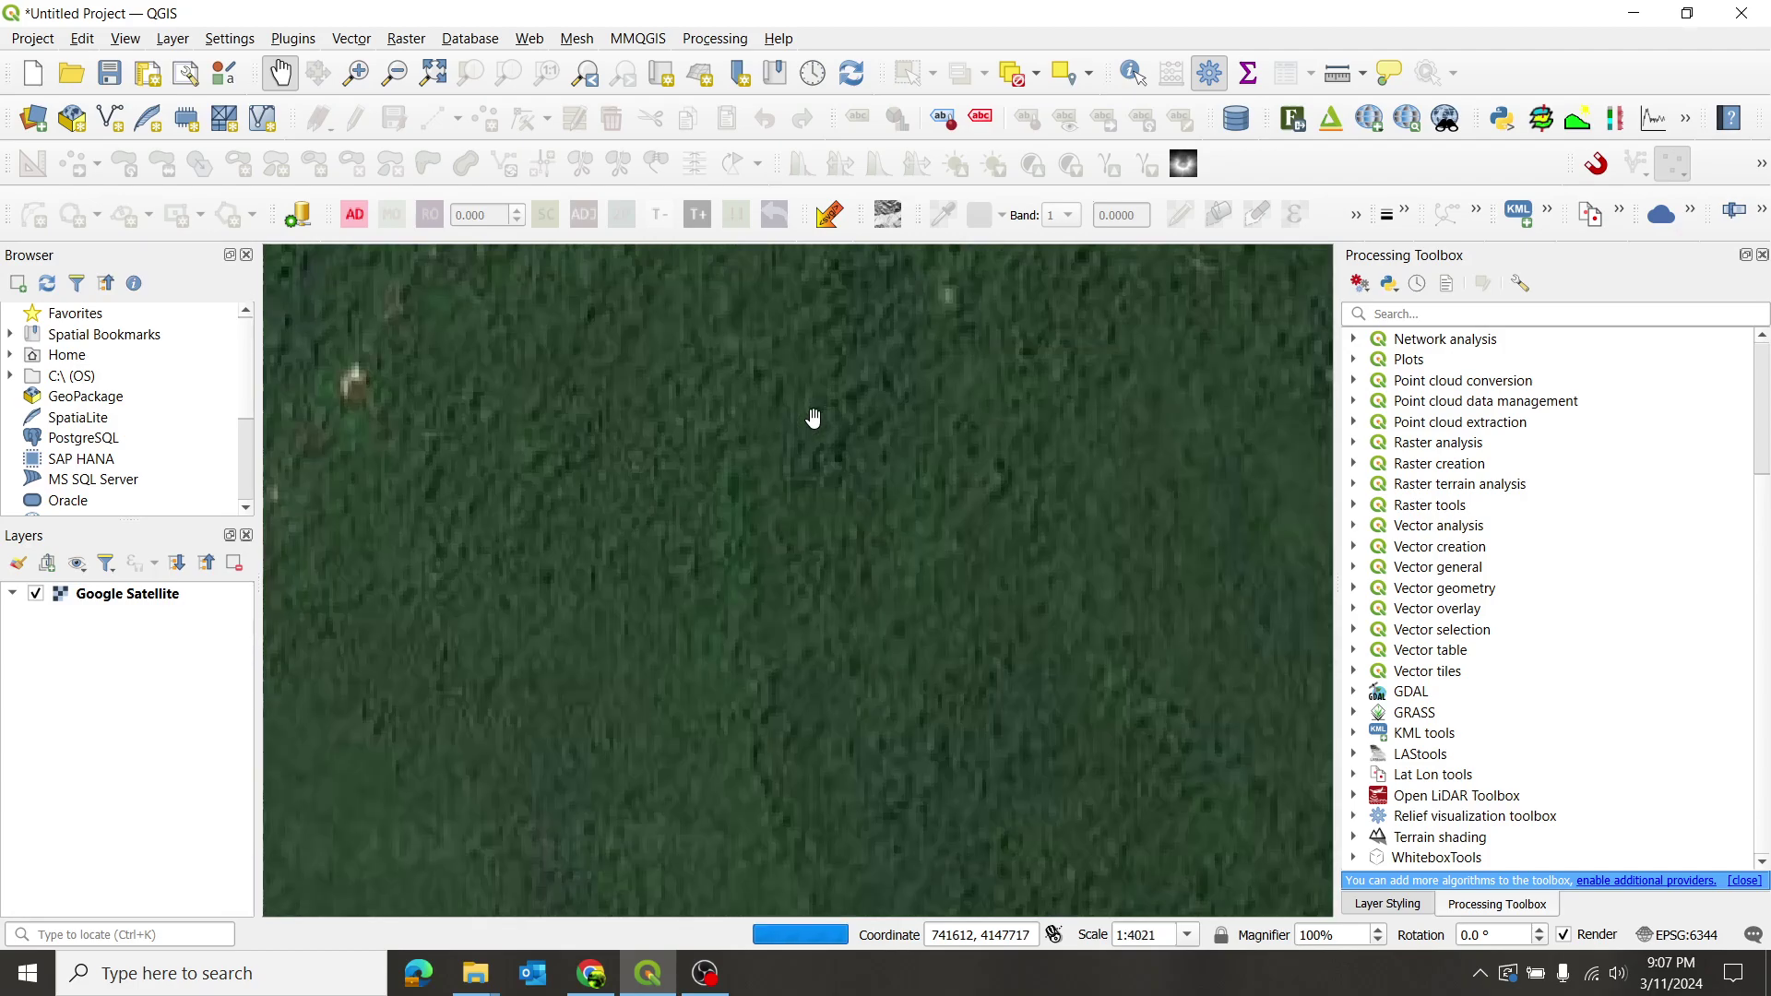
scroll(814, 420, "down", 2)
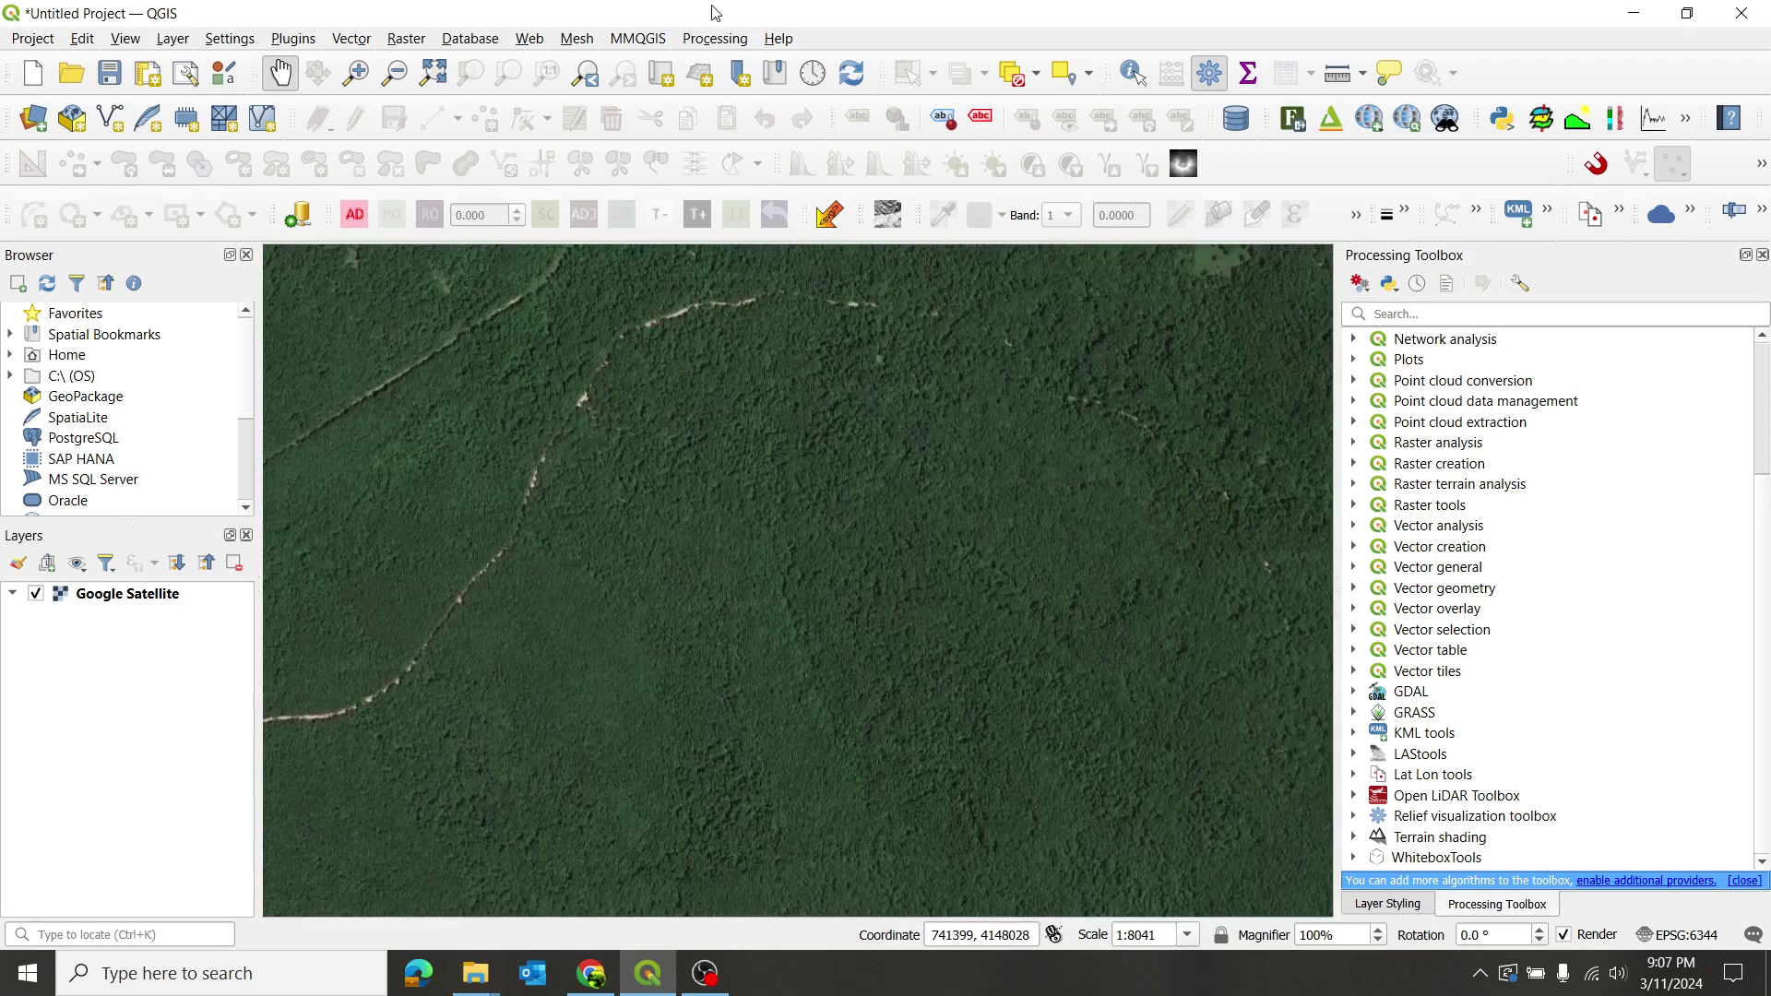
left_click(525, 41)
mouse_move(635, 150)
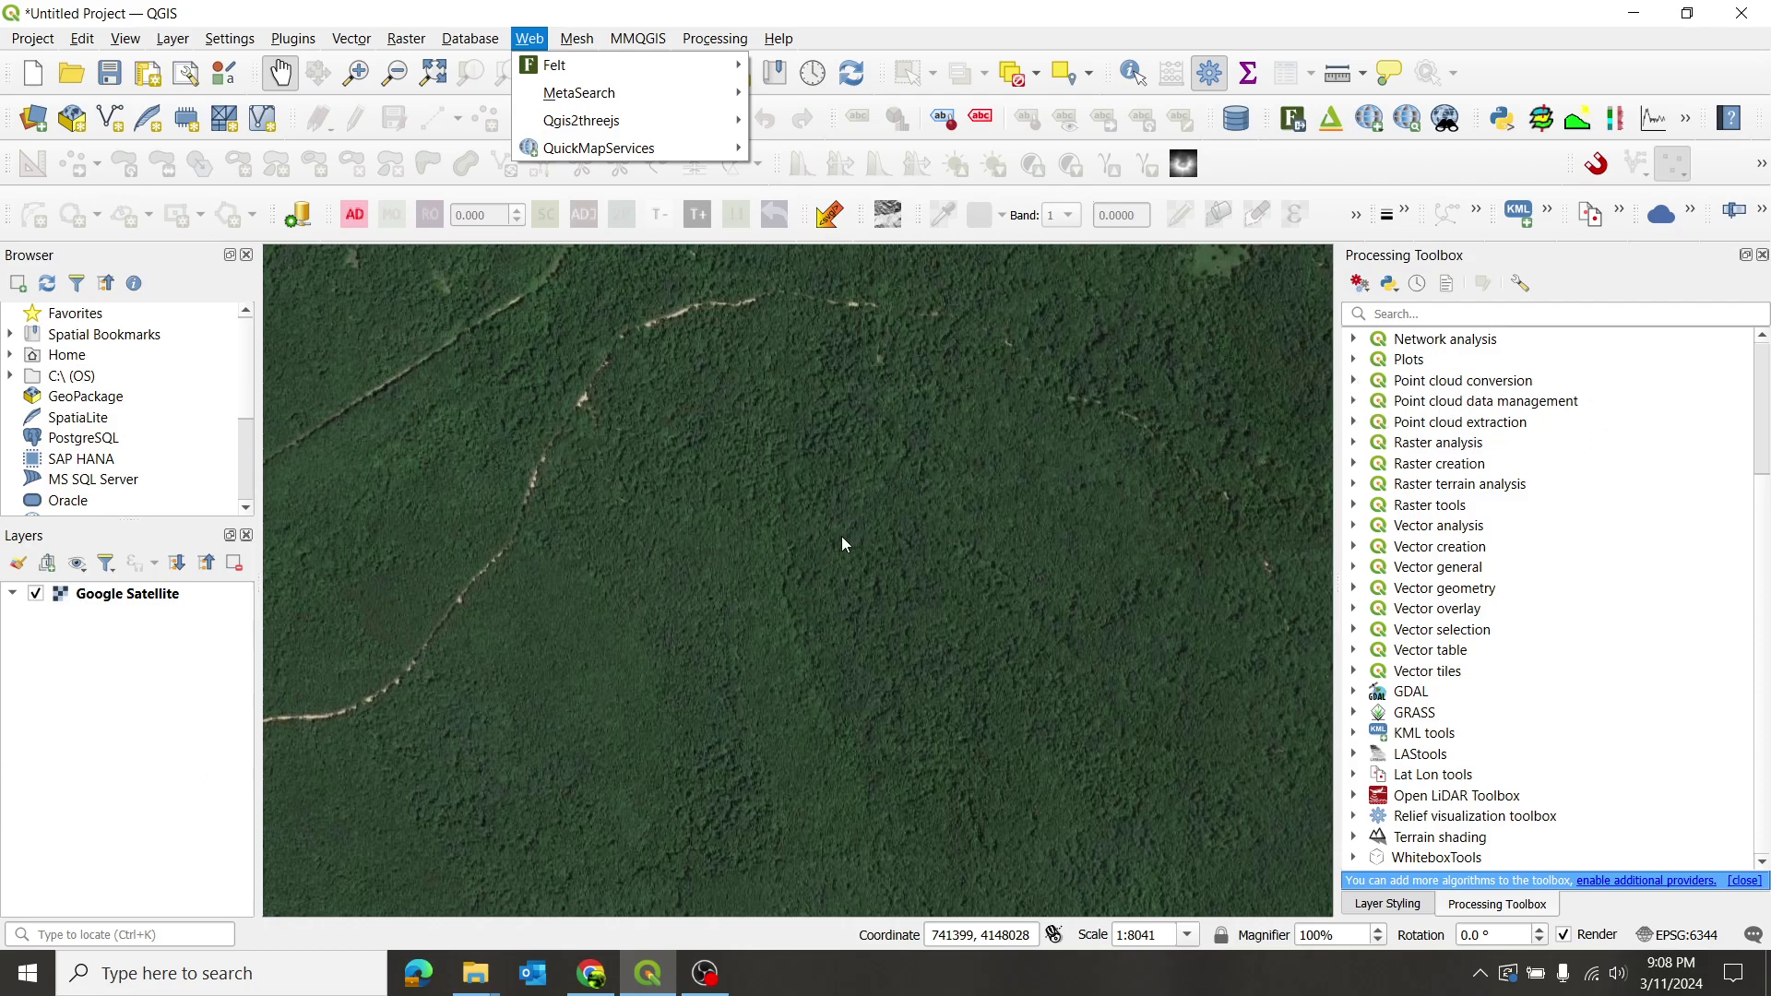
left_click(902, 14)
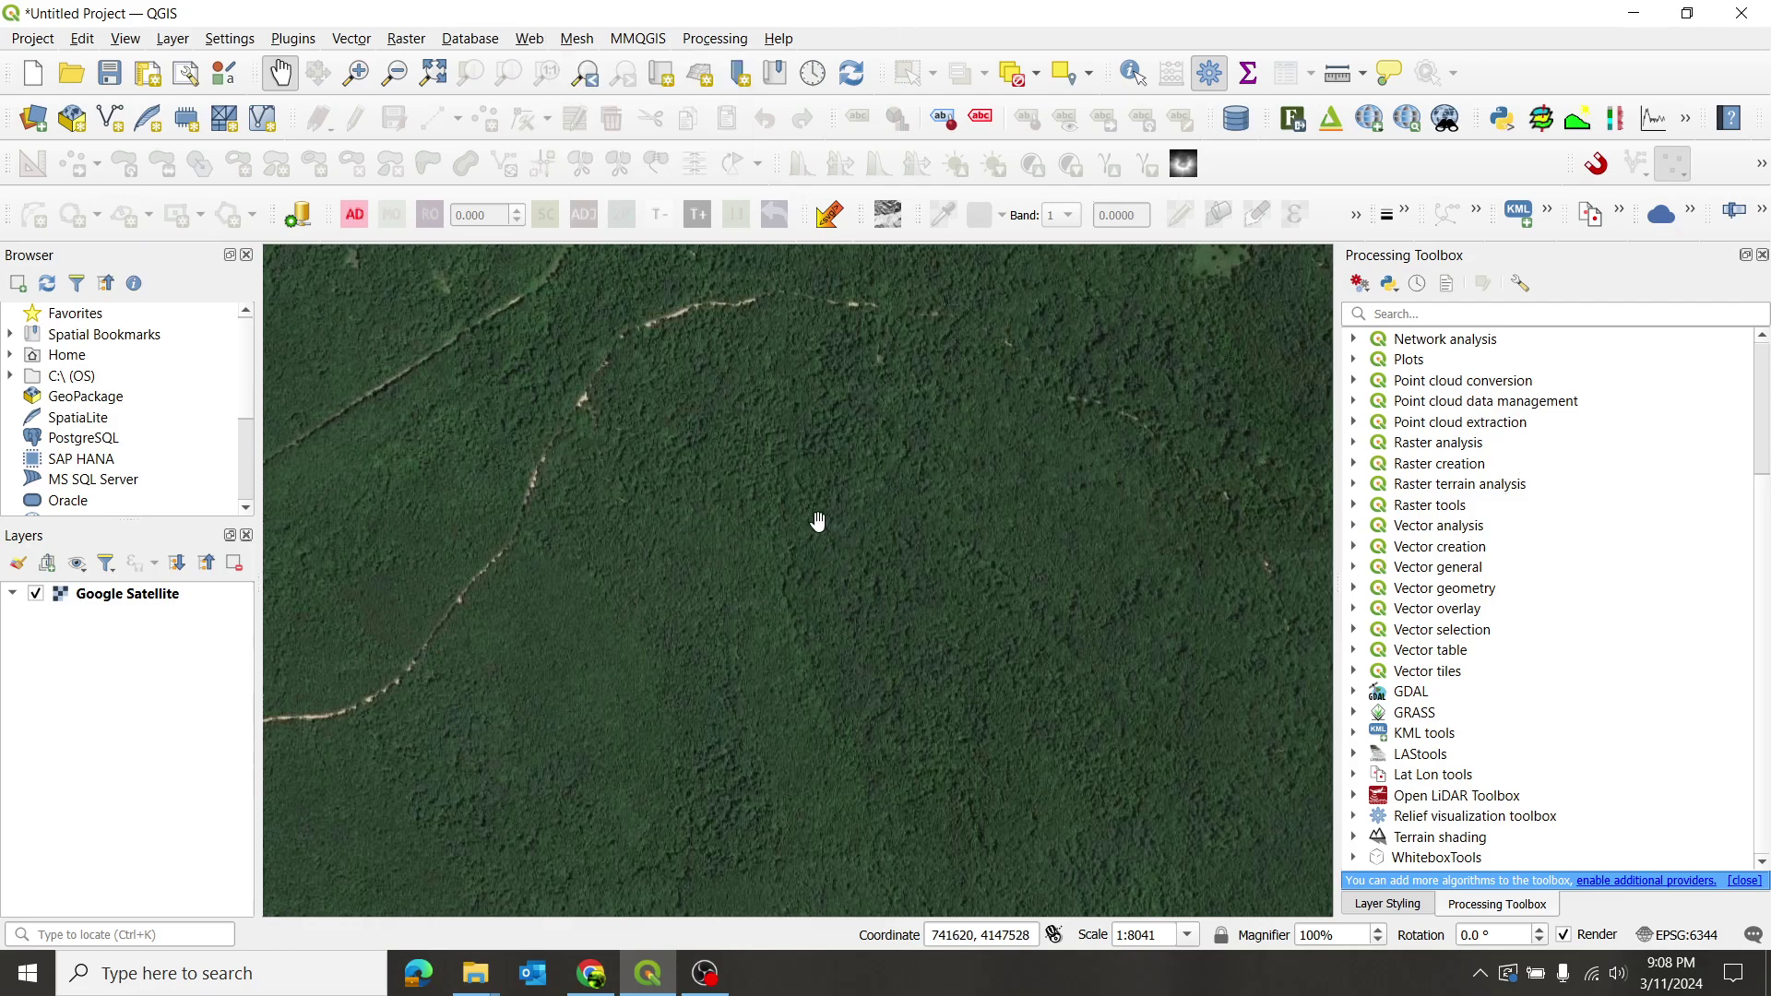
Step: Minimize QGIS, start CloudCompare 2.12.4 from the desktop, then close it
left_click(1633, 13)
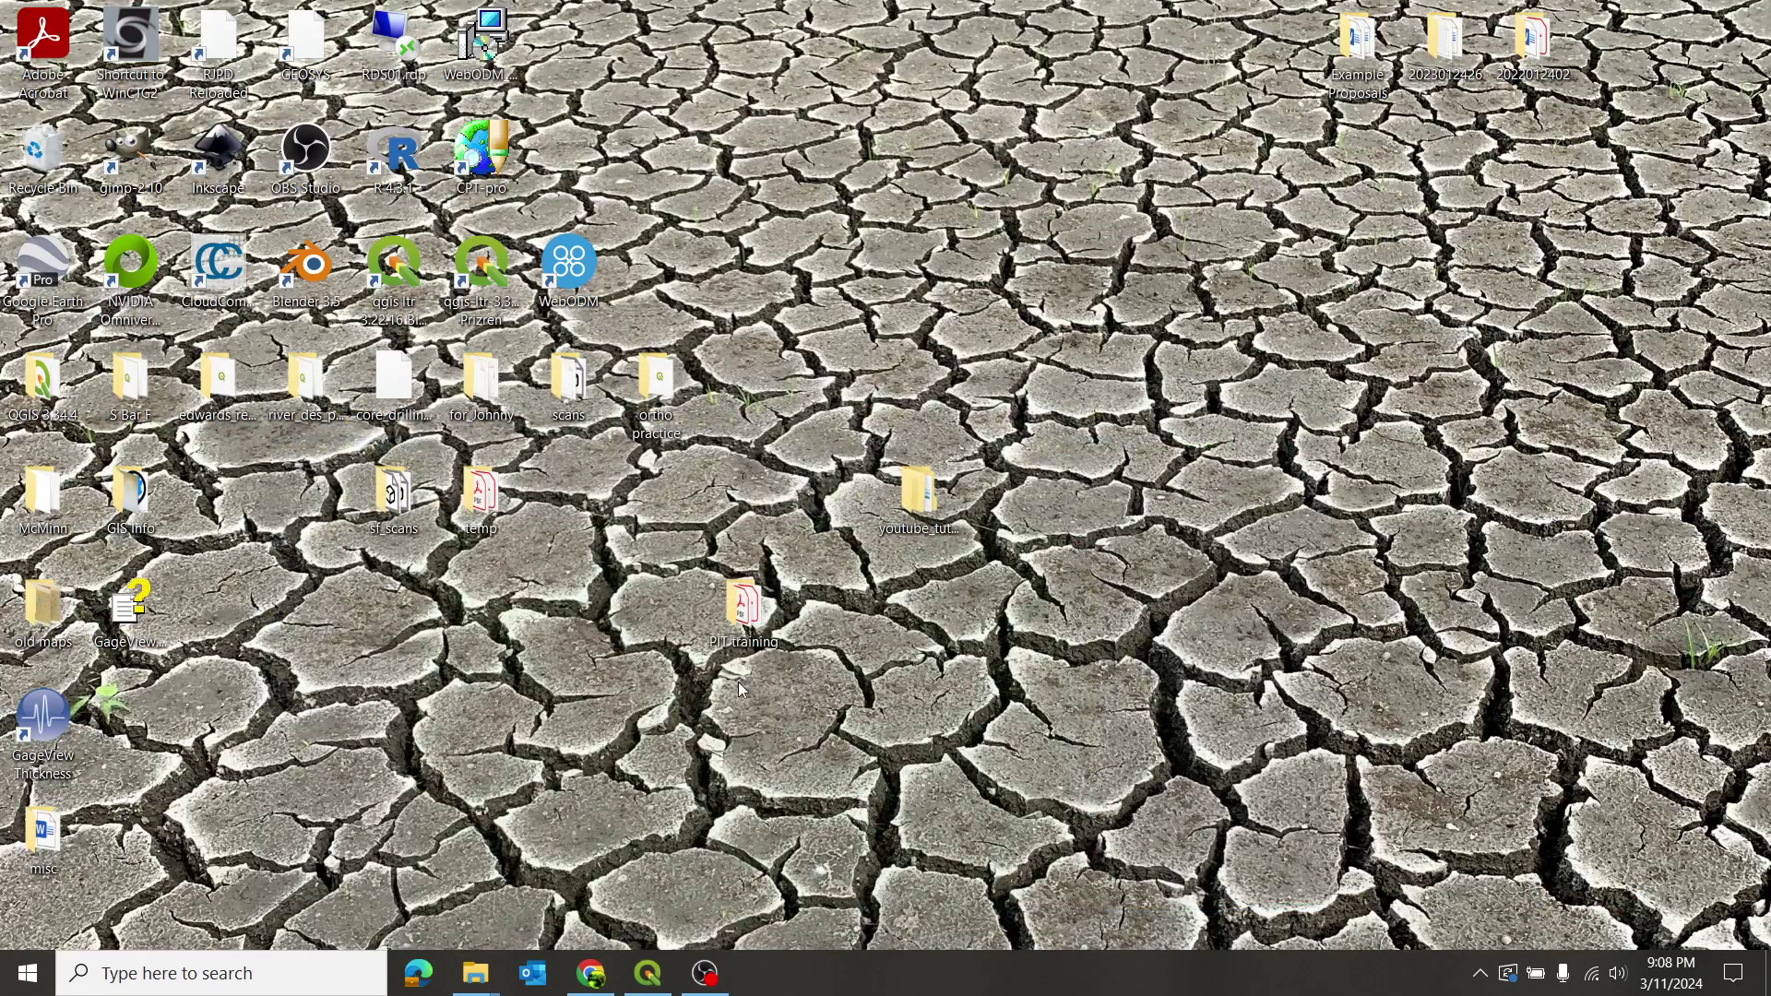
double_click(214, 265)
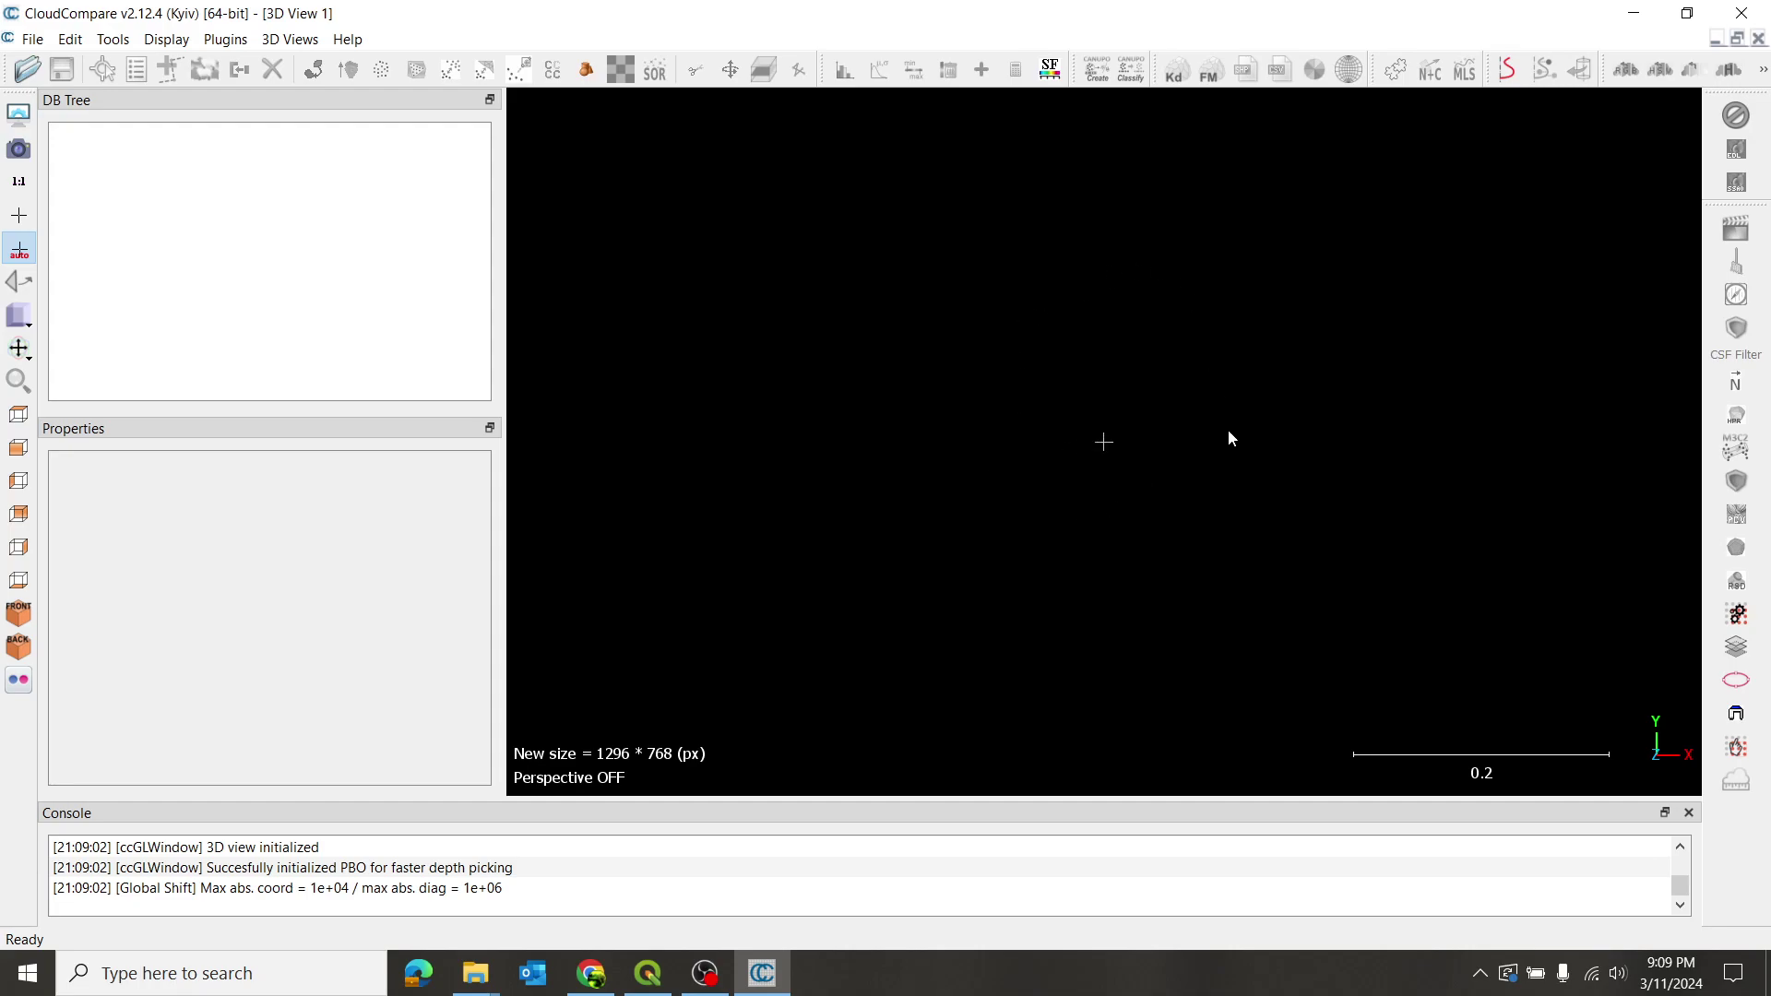
left_click(1738, 20)
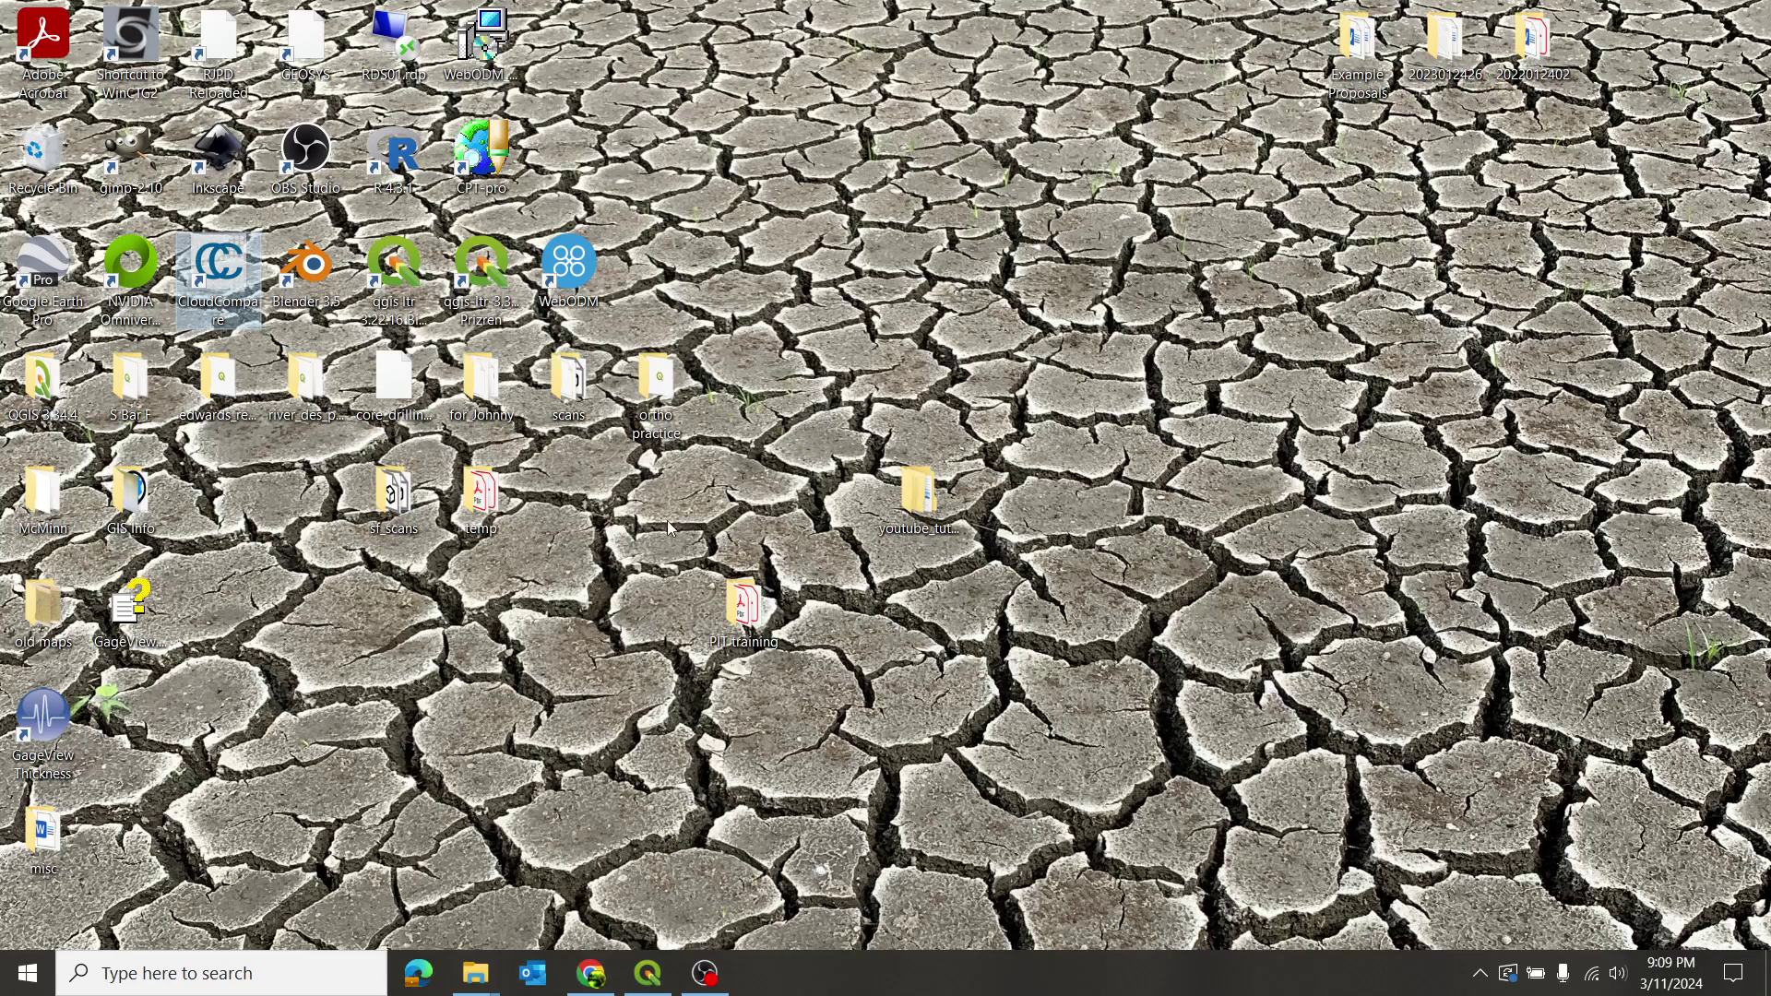
Step: Return to Chrome and look over The National Map Data Delivery page
left_click(591, 964)
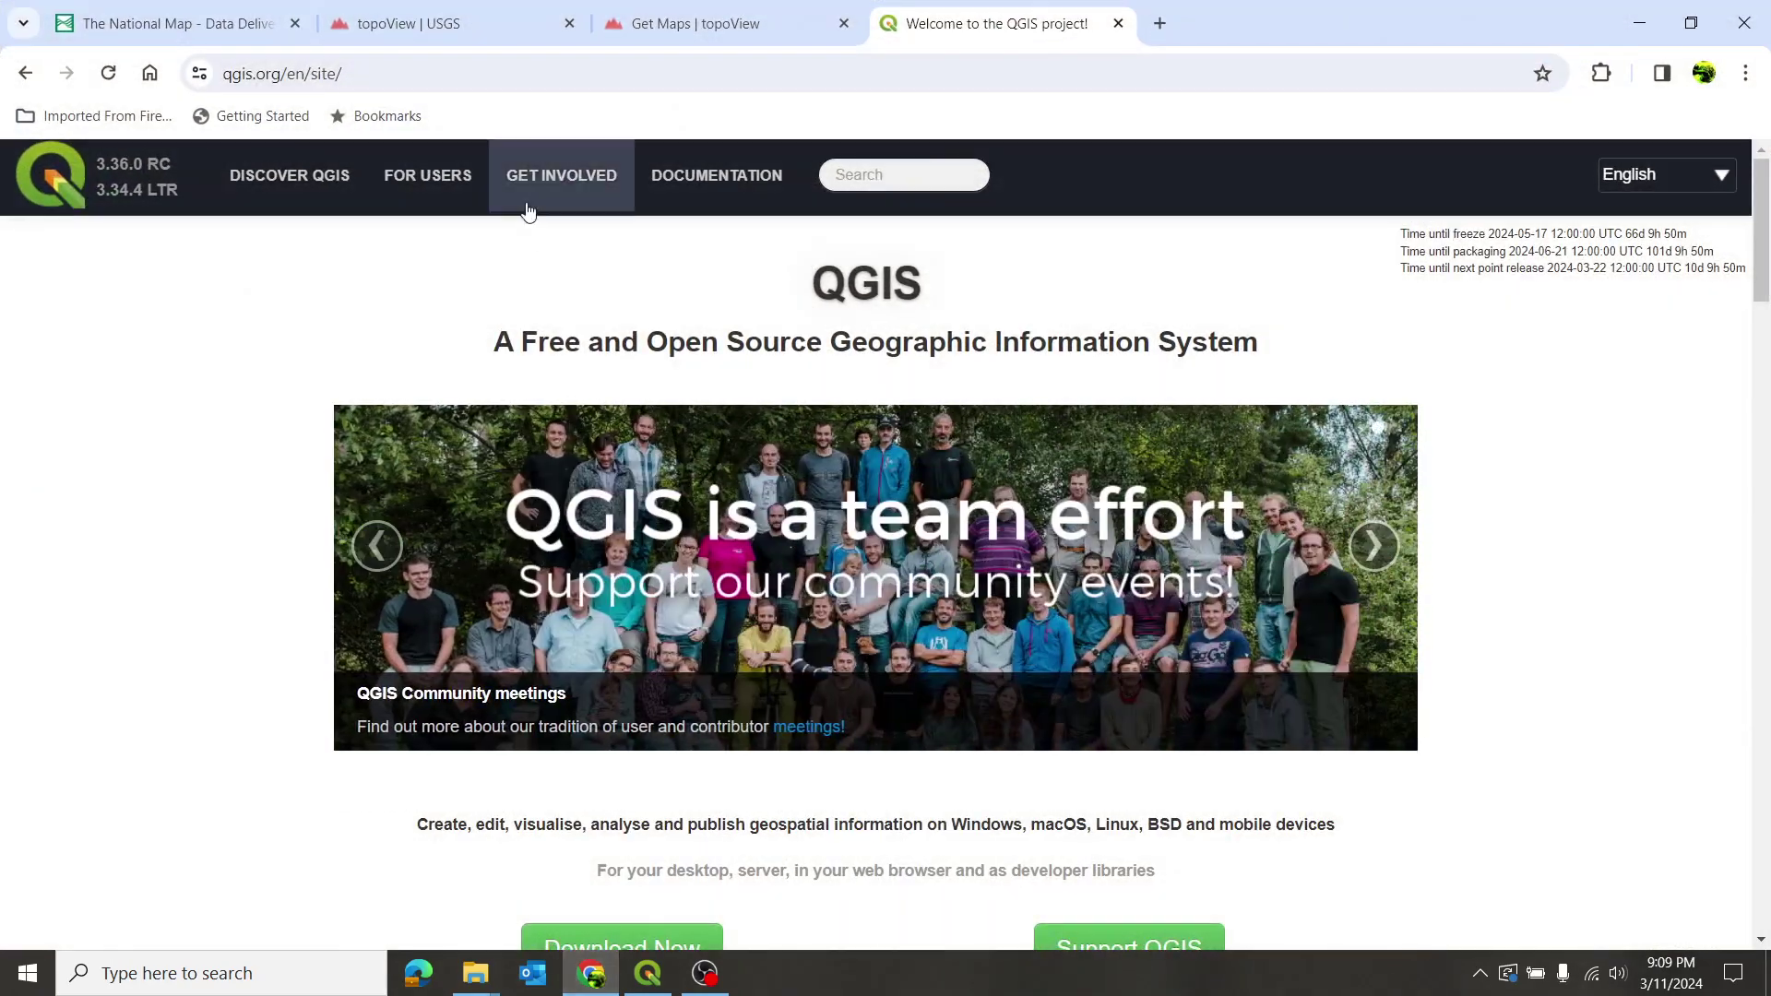
left_click(171, 28)
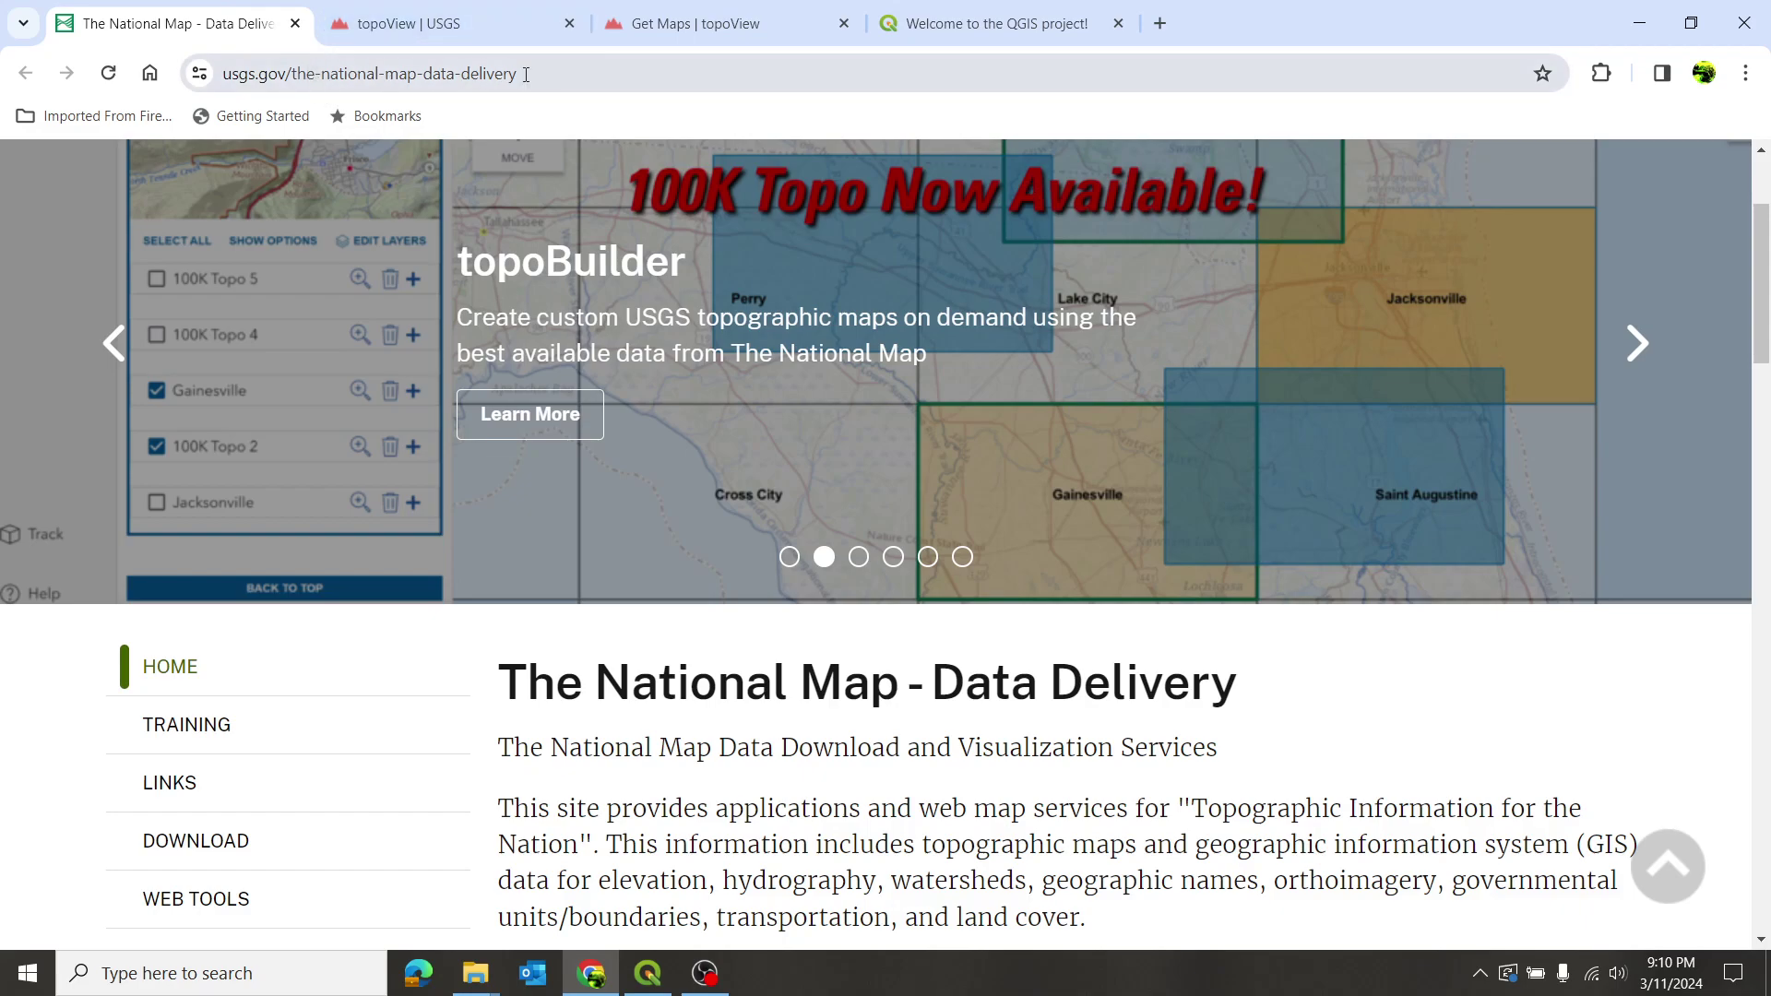
scroll(862, 502, "down", 9)
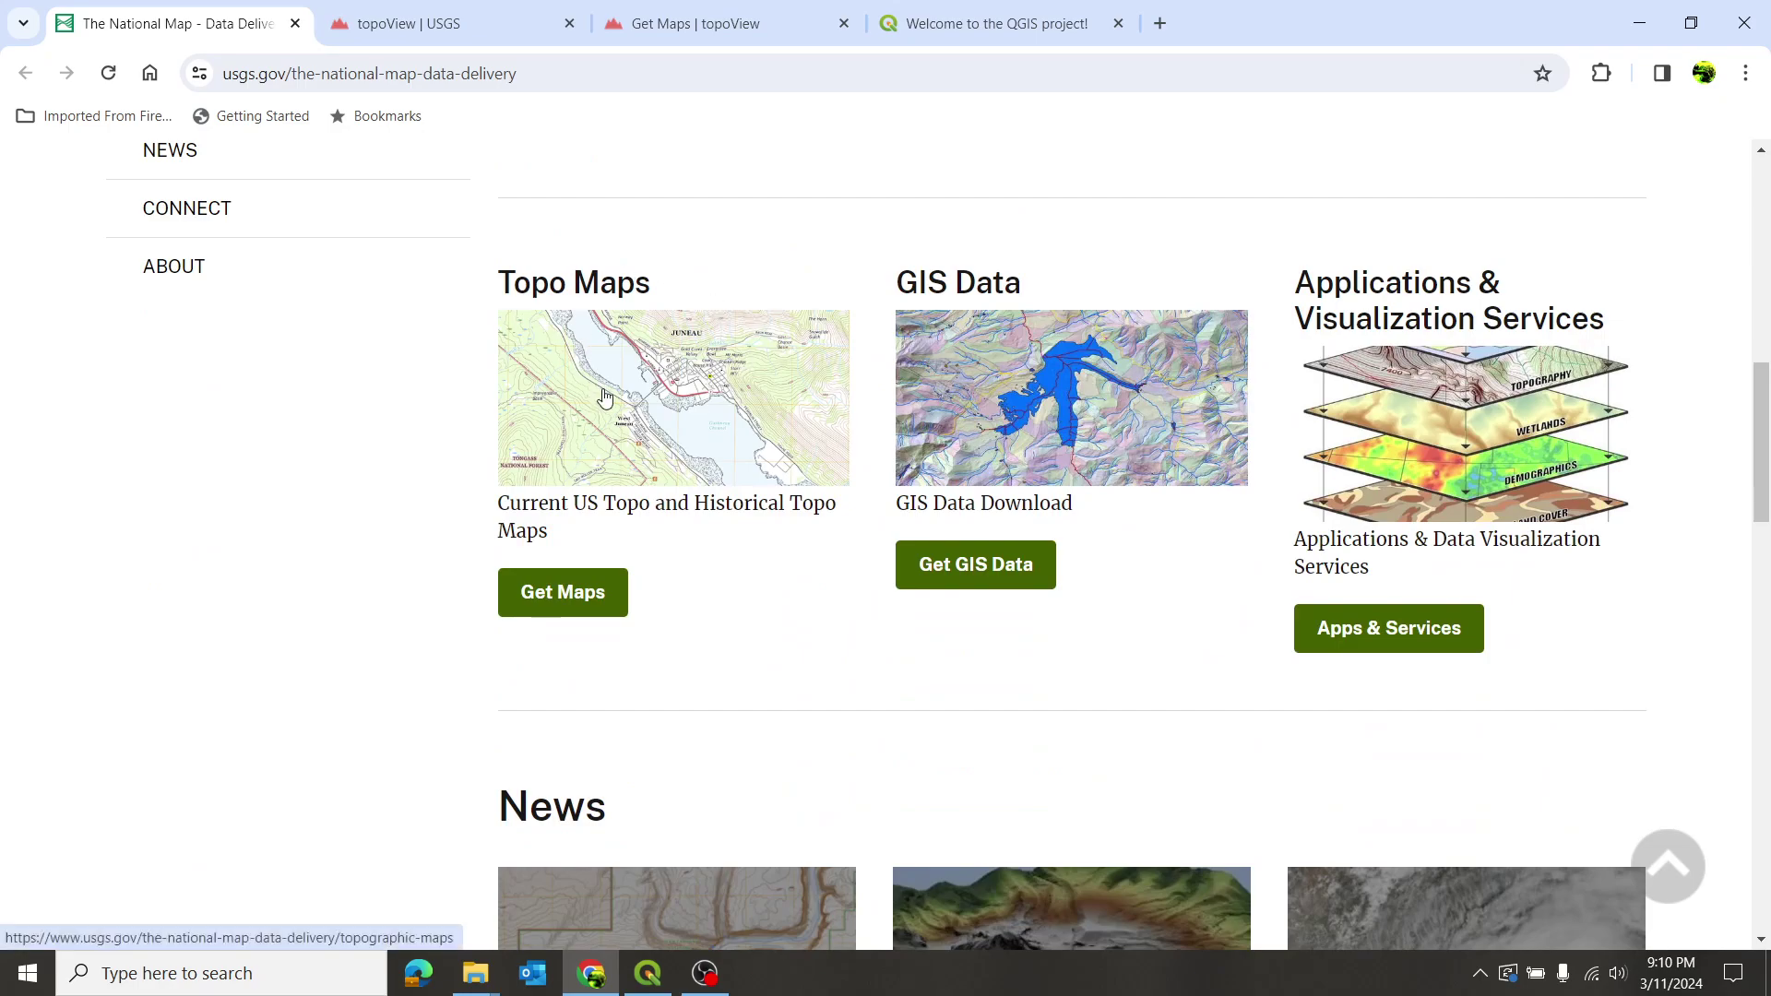
Step: Review the first Cape Girardeau map record in topoView, then go to the topoView | USGS home page
left_click(716, 18)
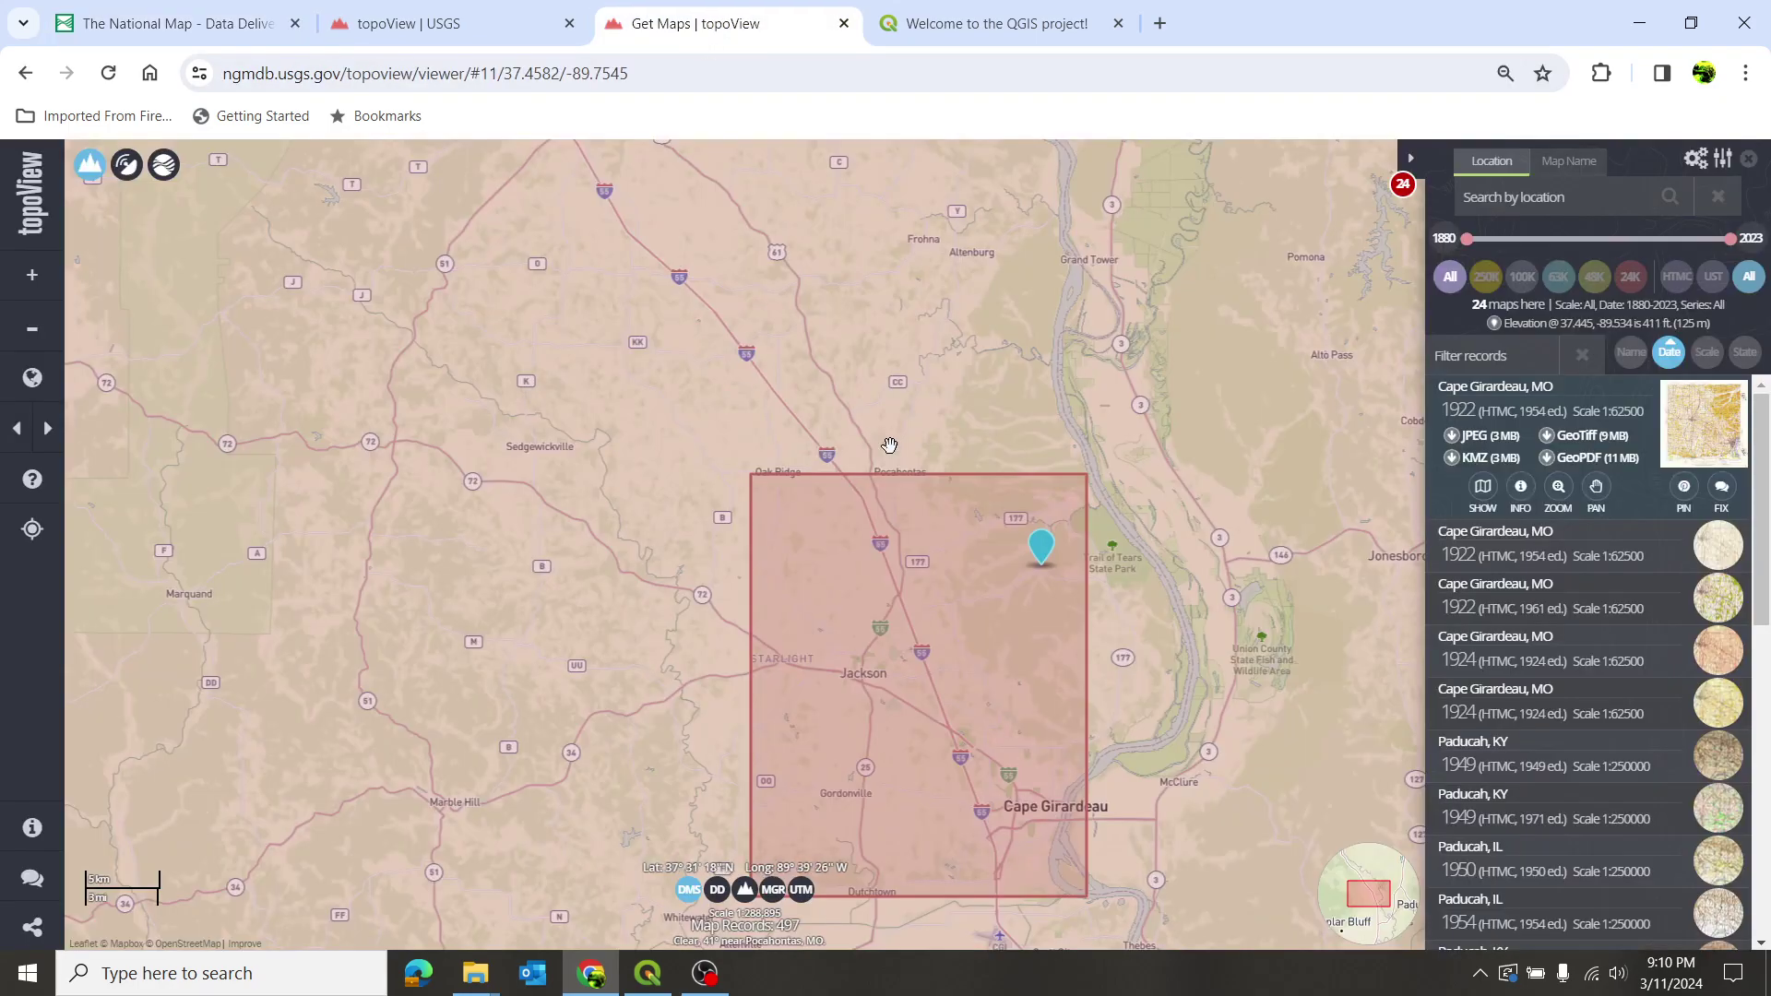
scroll(985, 519, "down", 4)
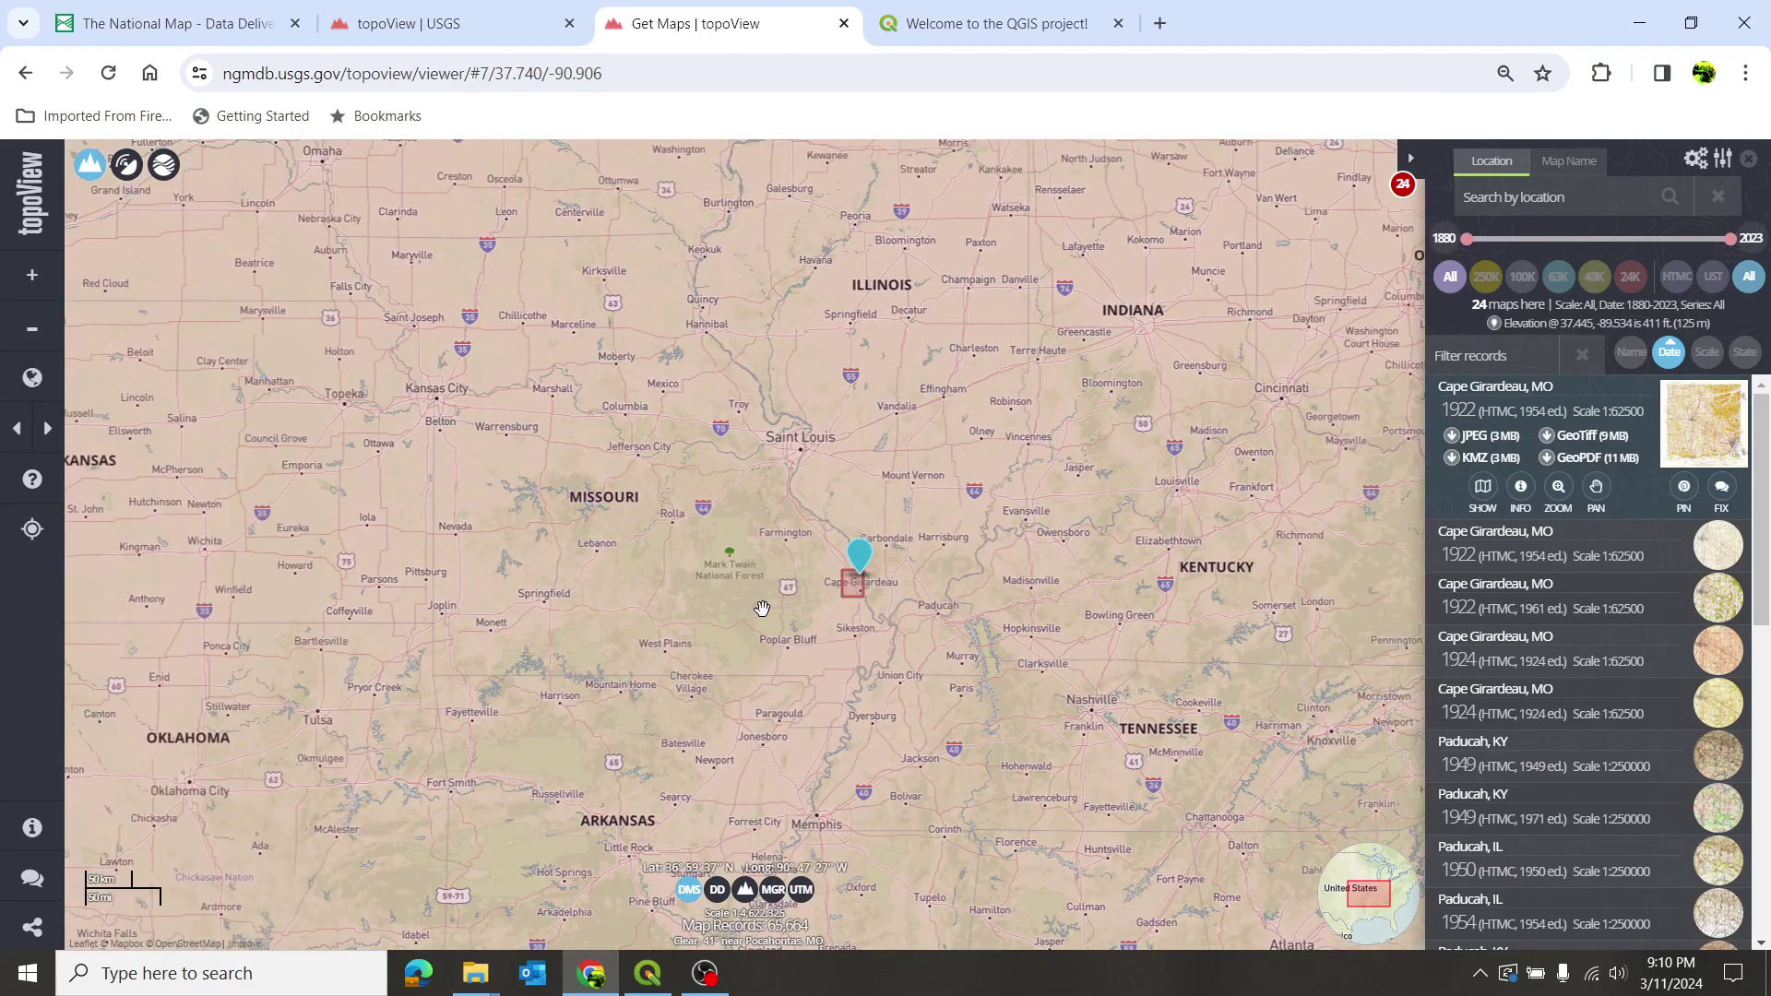
scroll(811, 590, "down", 2)
scroll(815, 582, "up", 6)
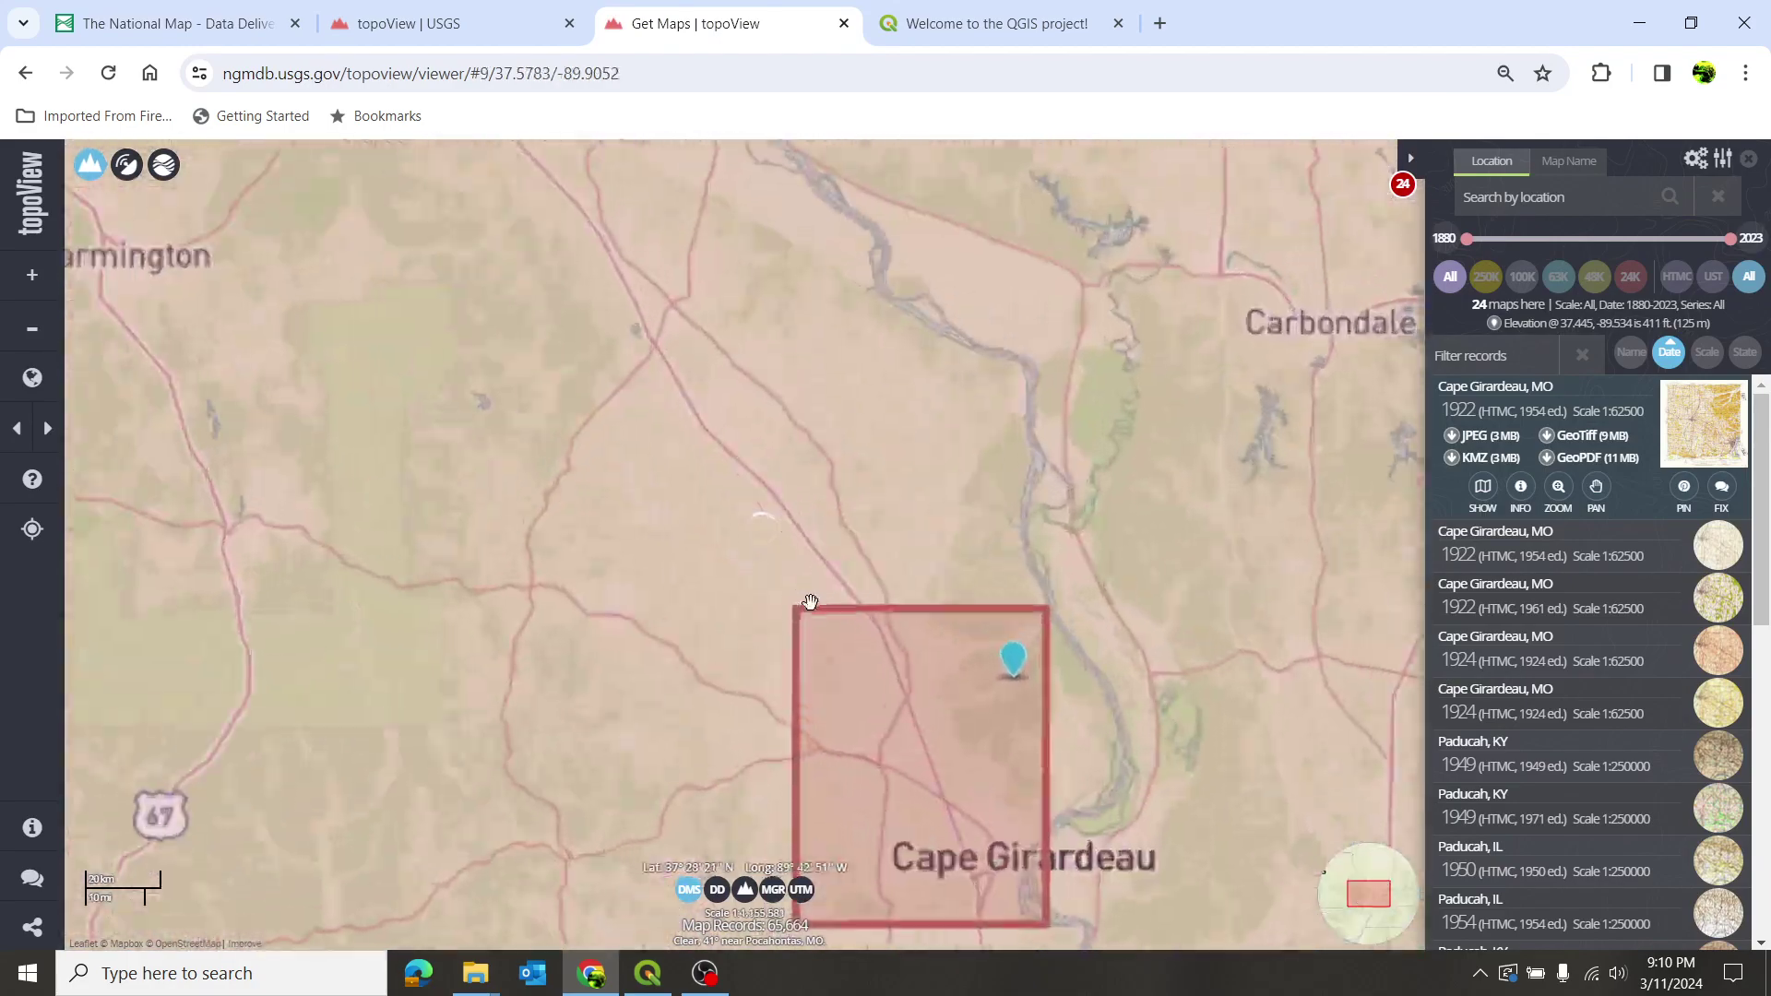
left_click(1003, 713)
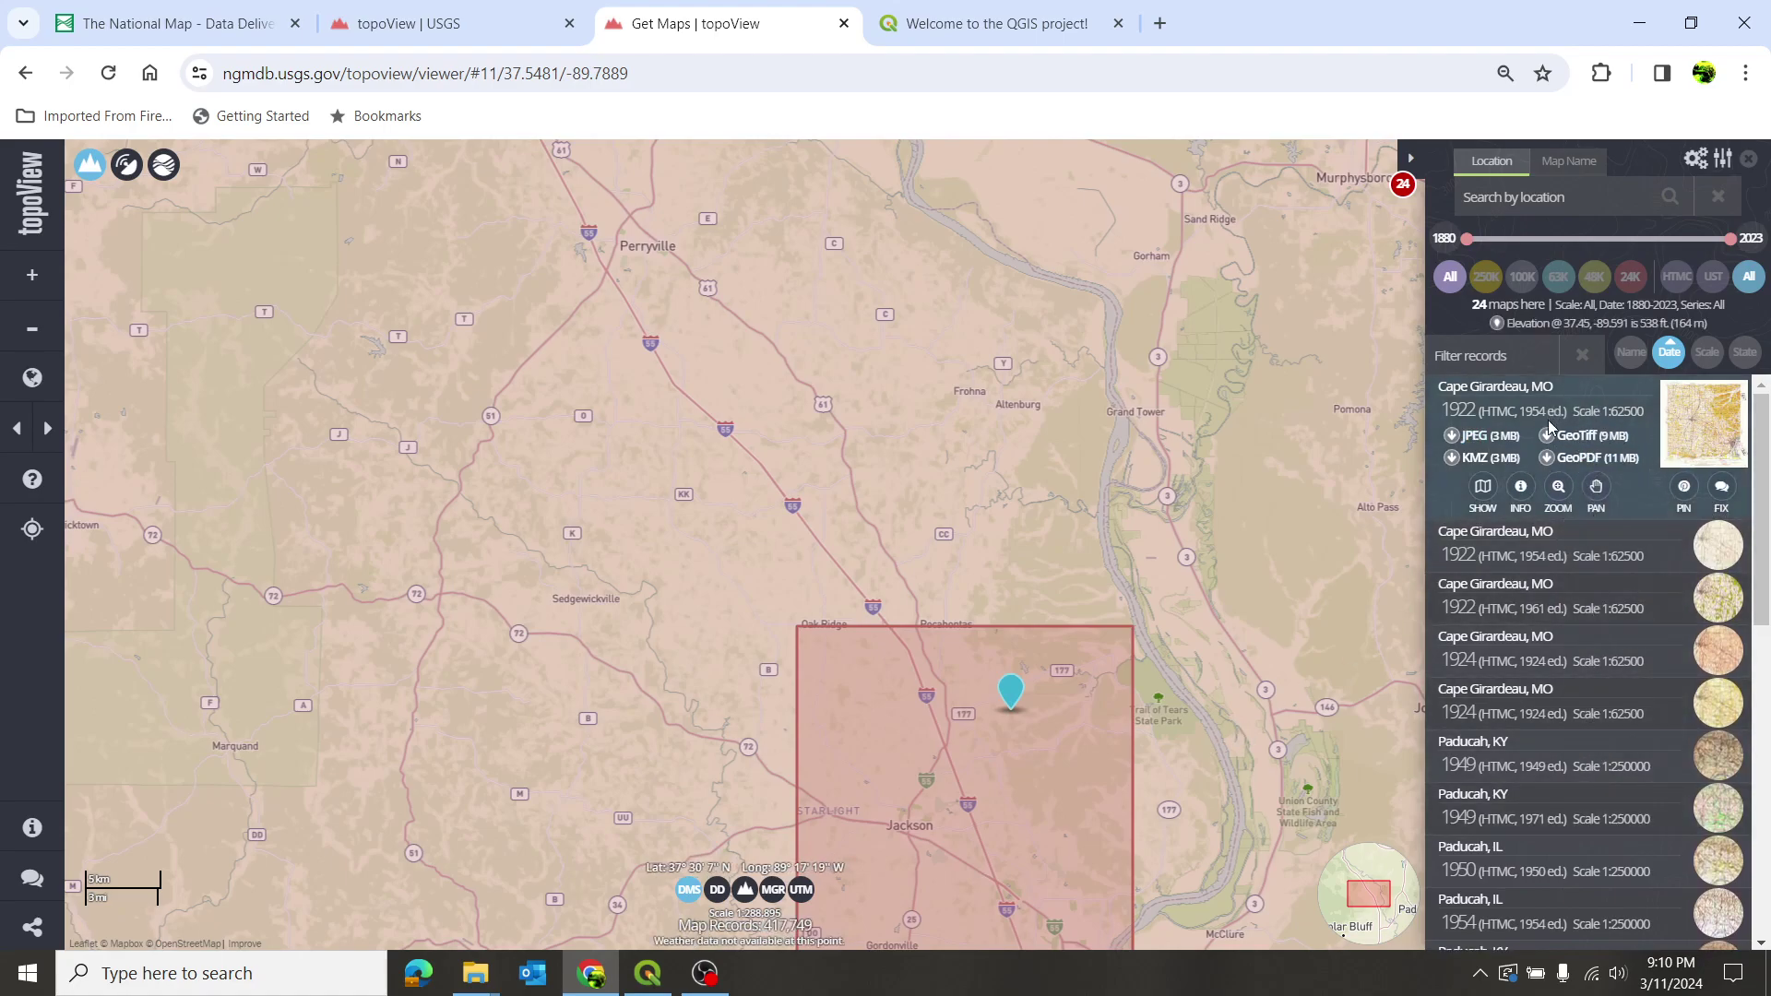
scroll(1593, 507, "down", 5)
scroll(1593, 514, "down", 3)
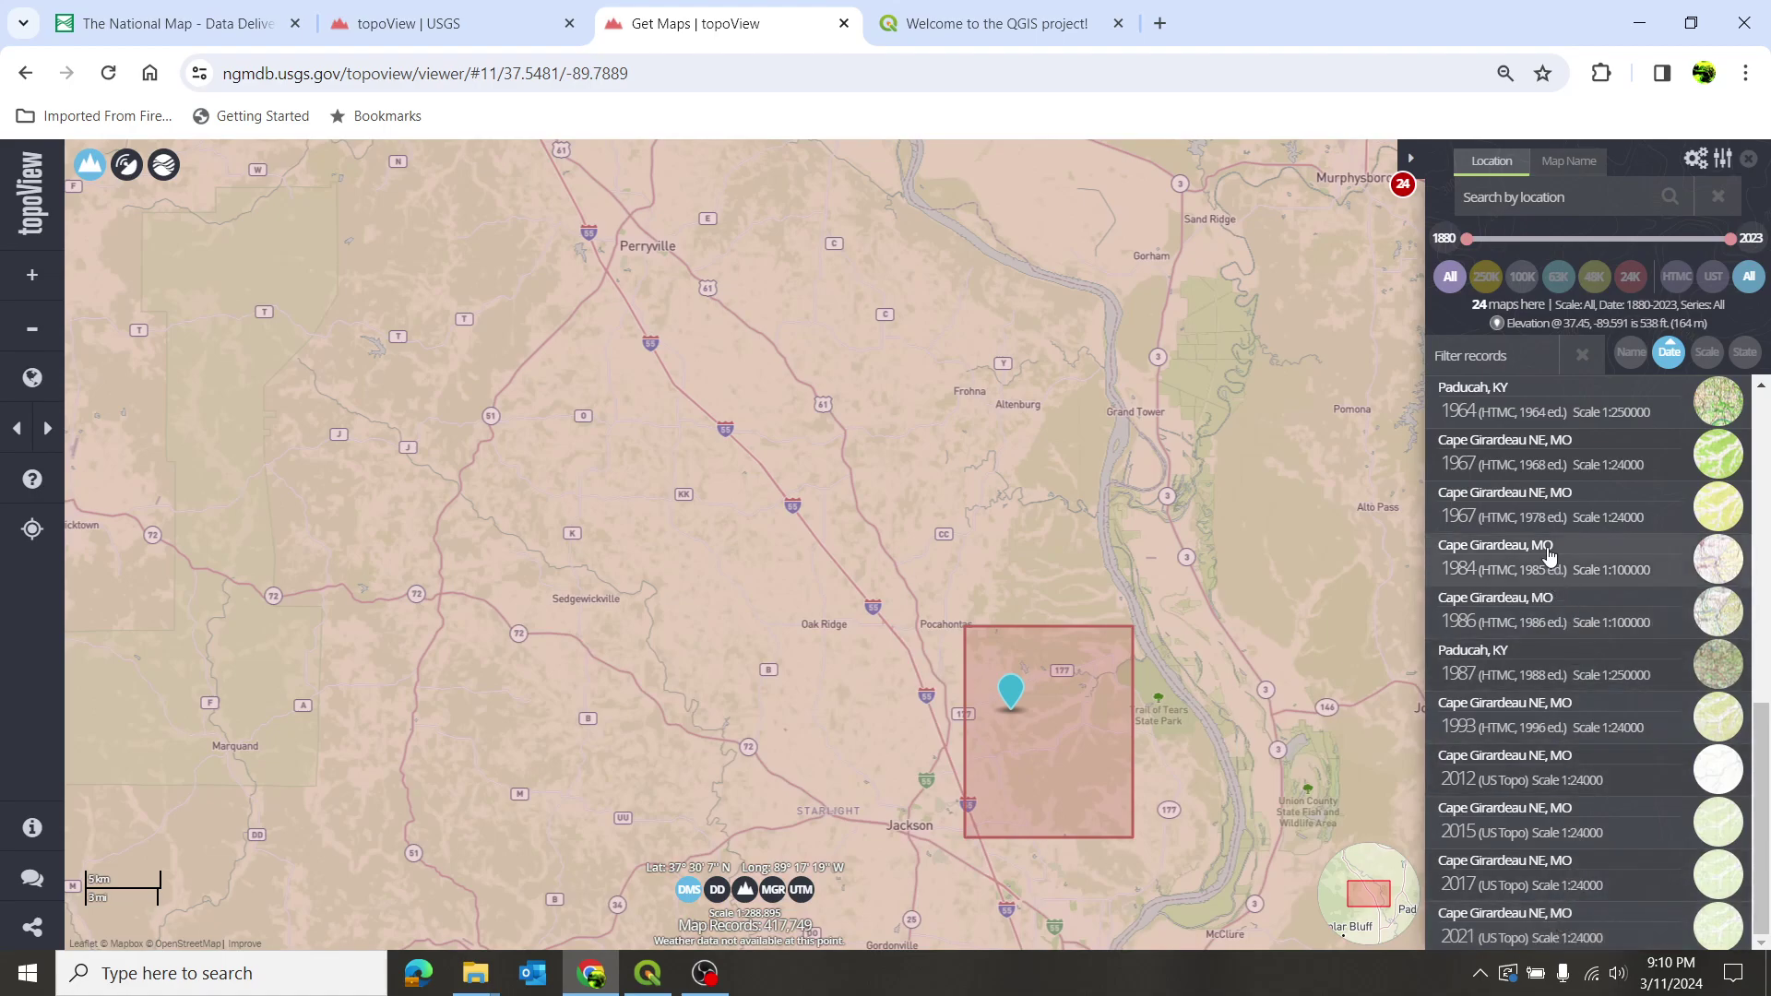
scroll(1565, 593, "up", 5)
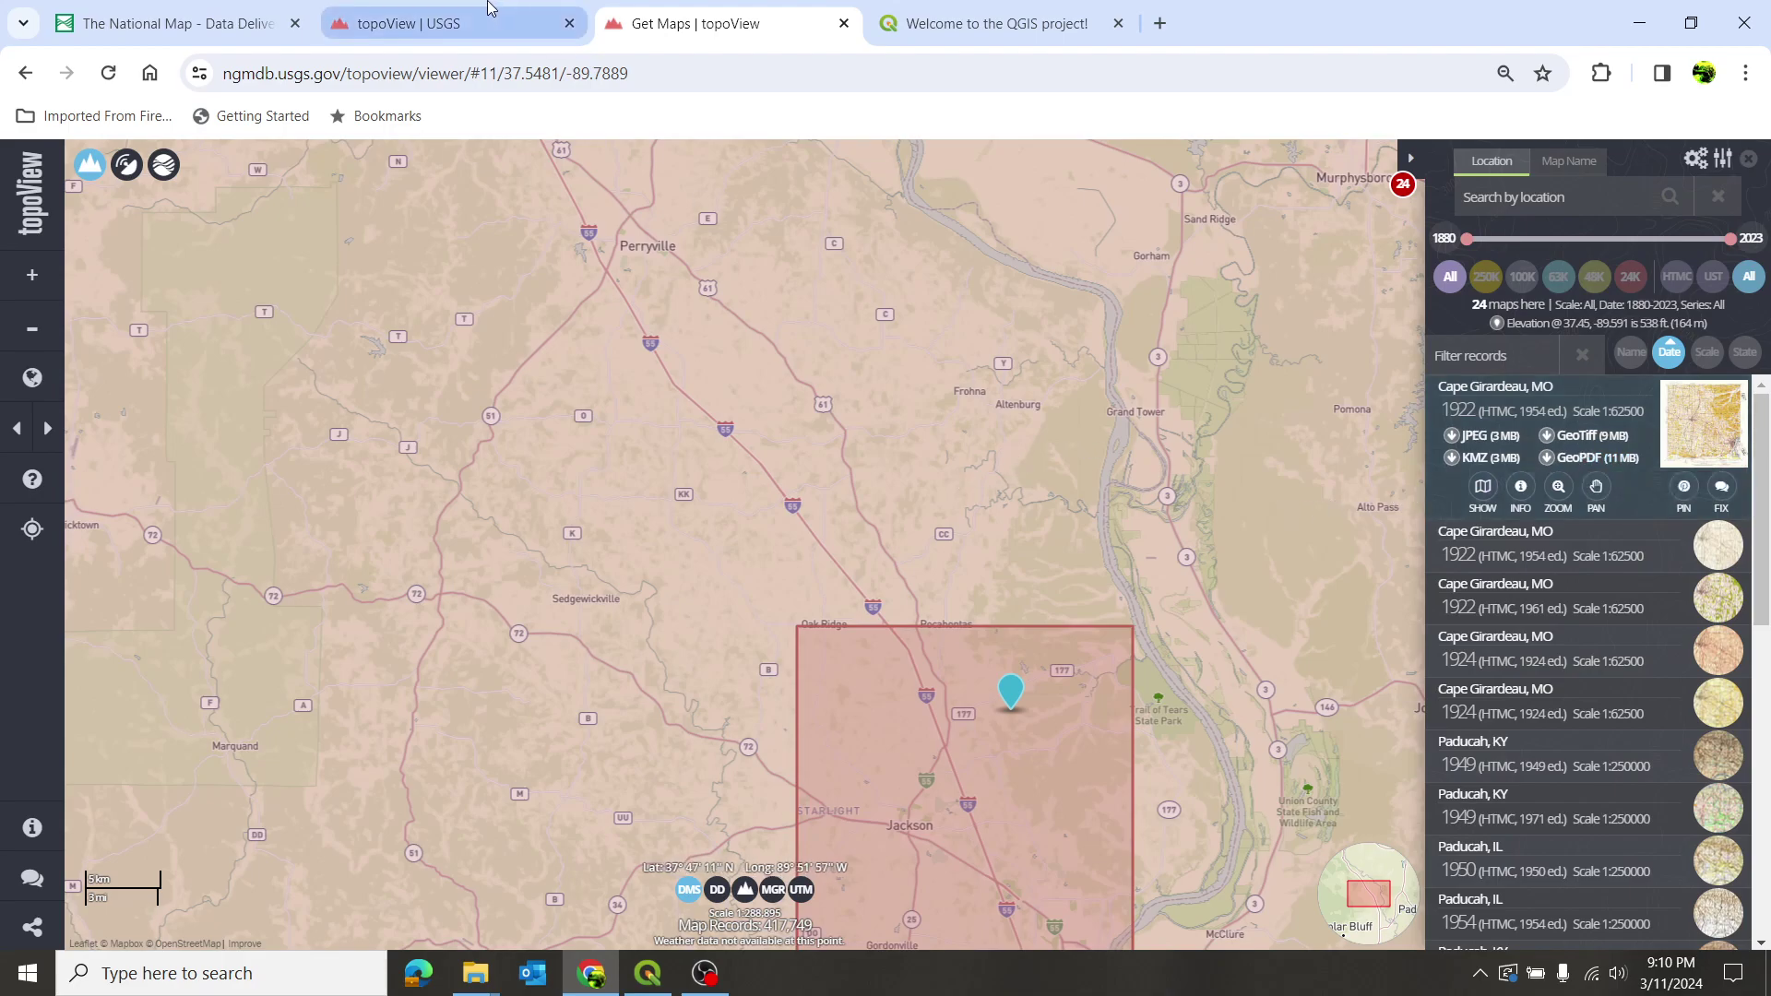
left_click(406, 30)
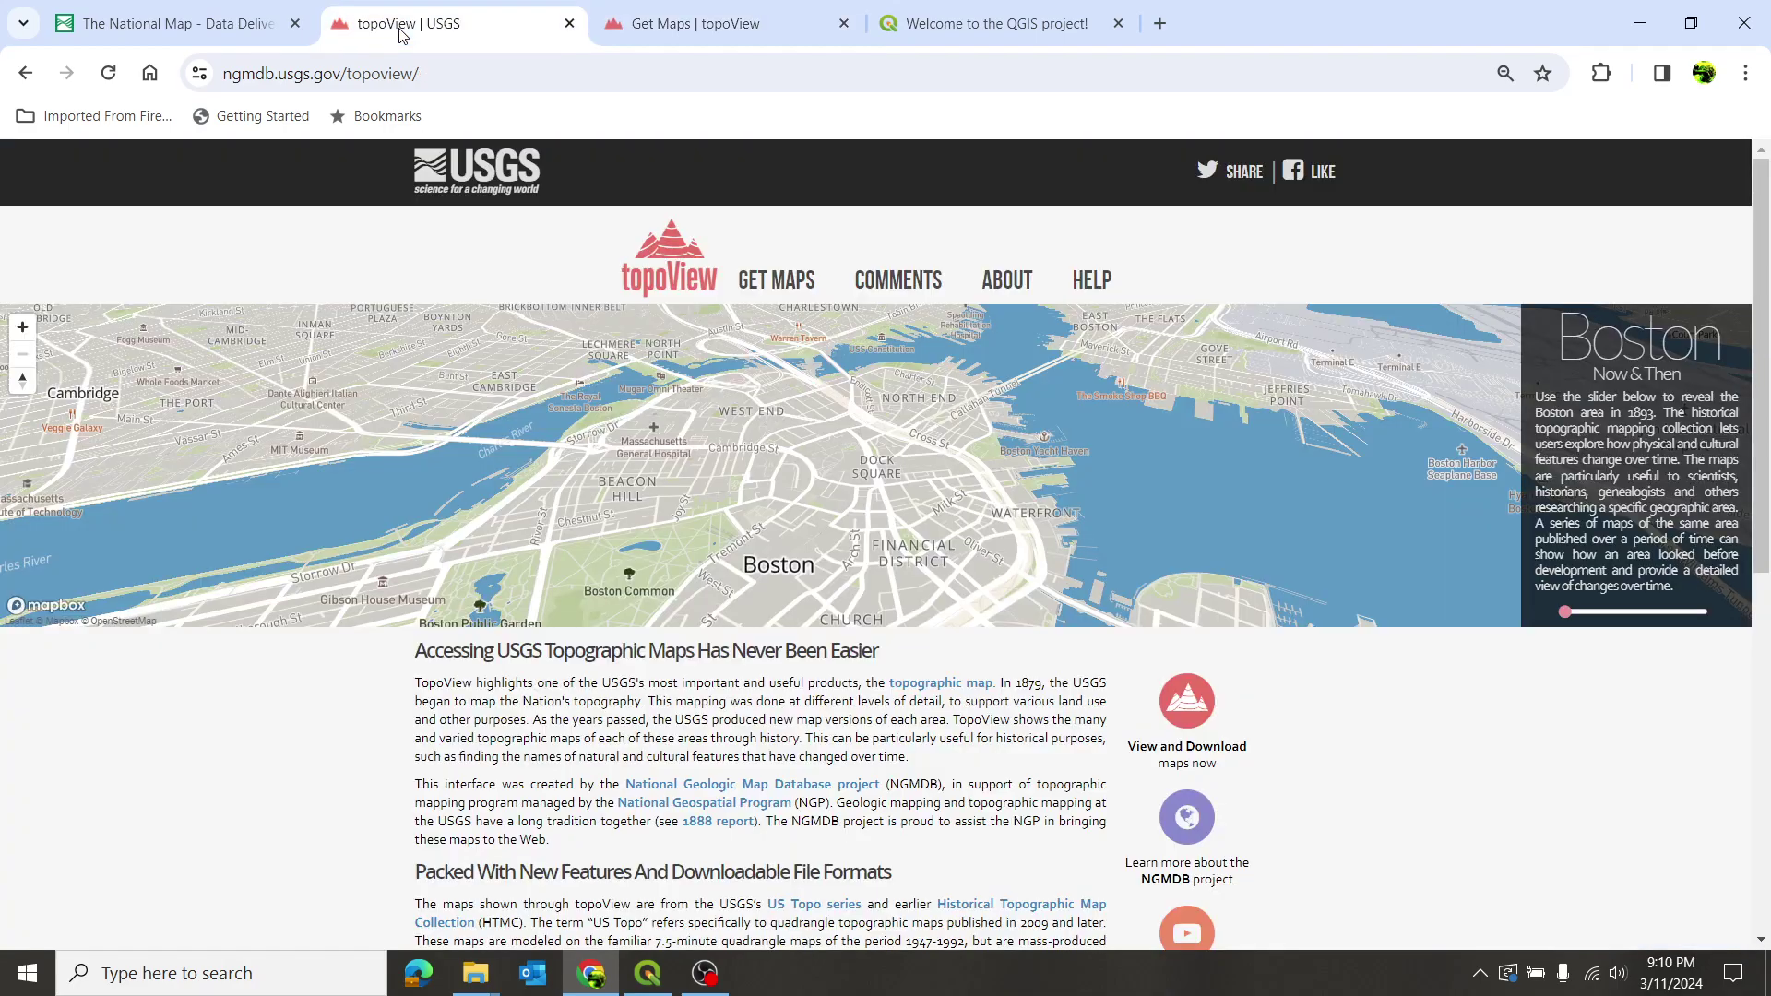
Step: Launch TNM Download from The National Map page and set the basemap to USGS Imagery Topo
left_click(189, 26)
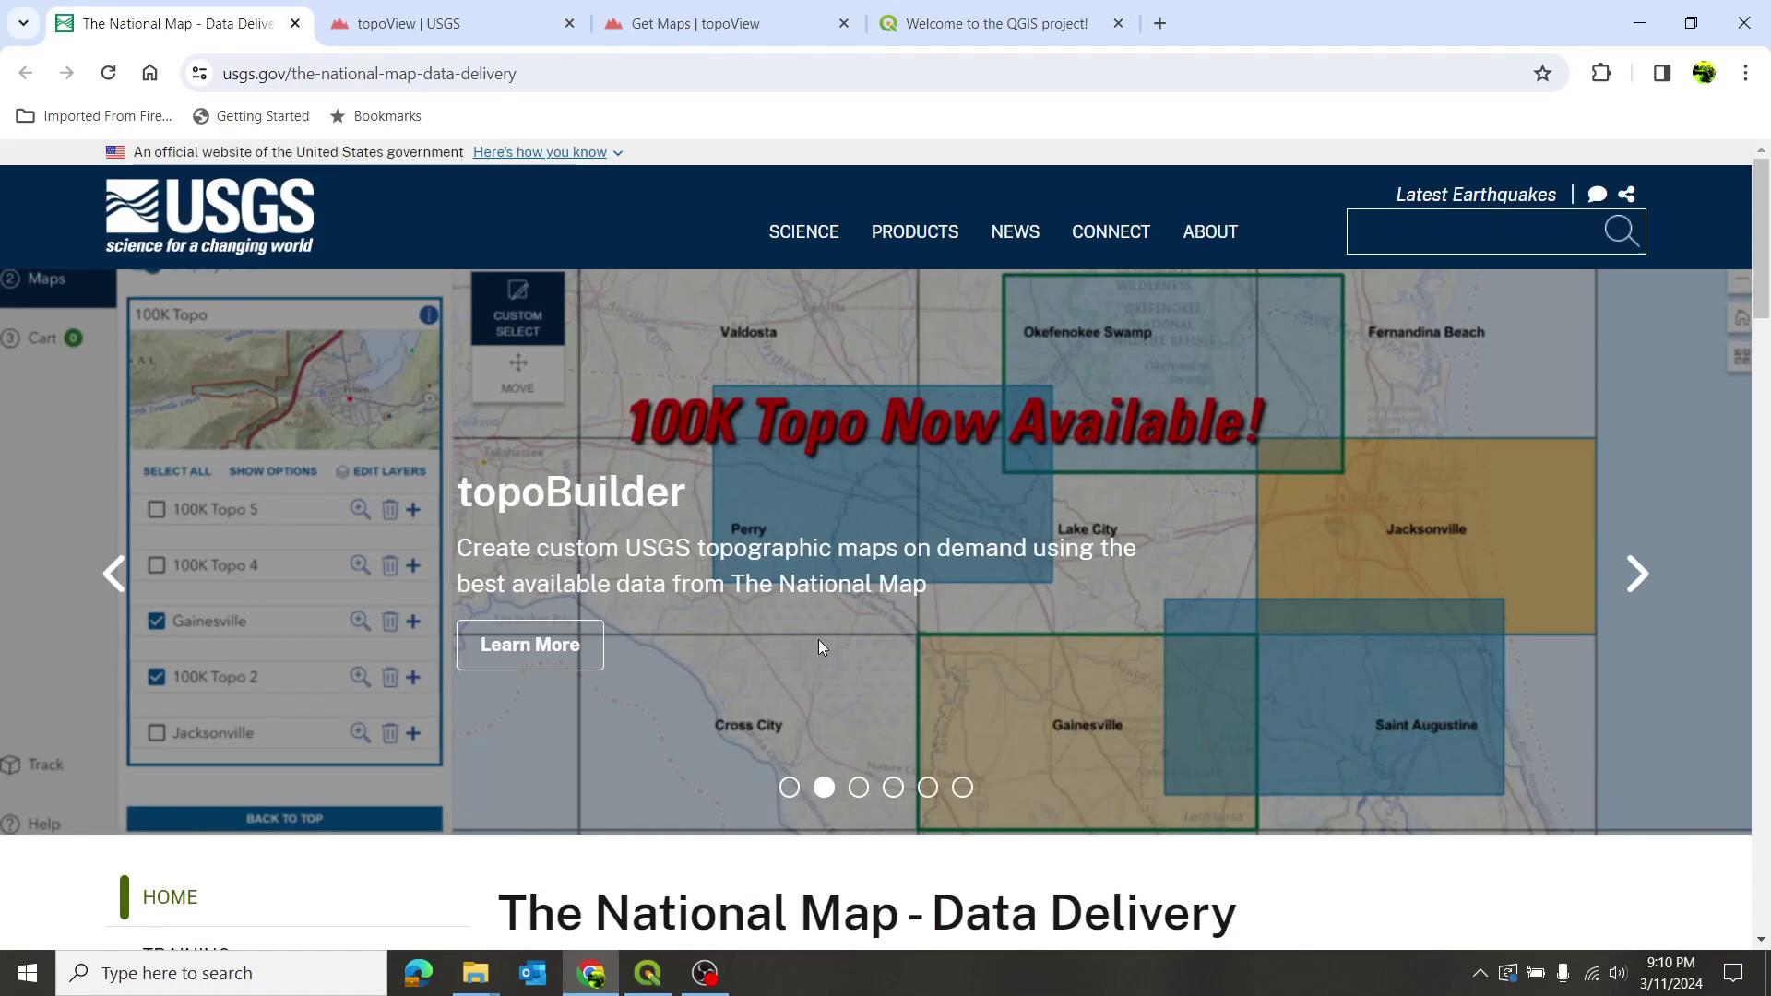
left_click(115, 577)
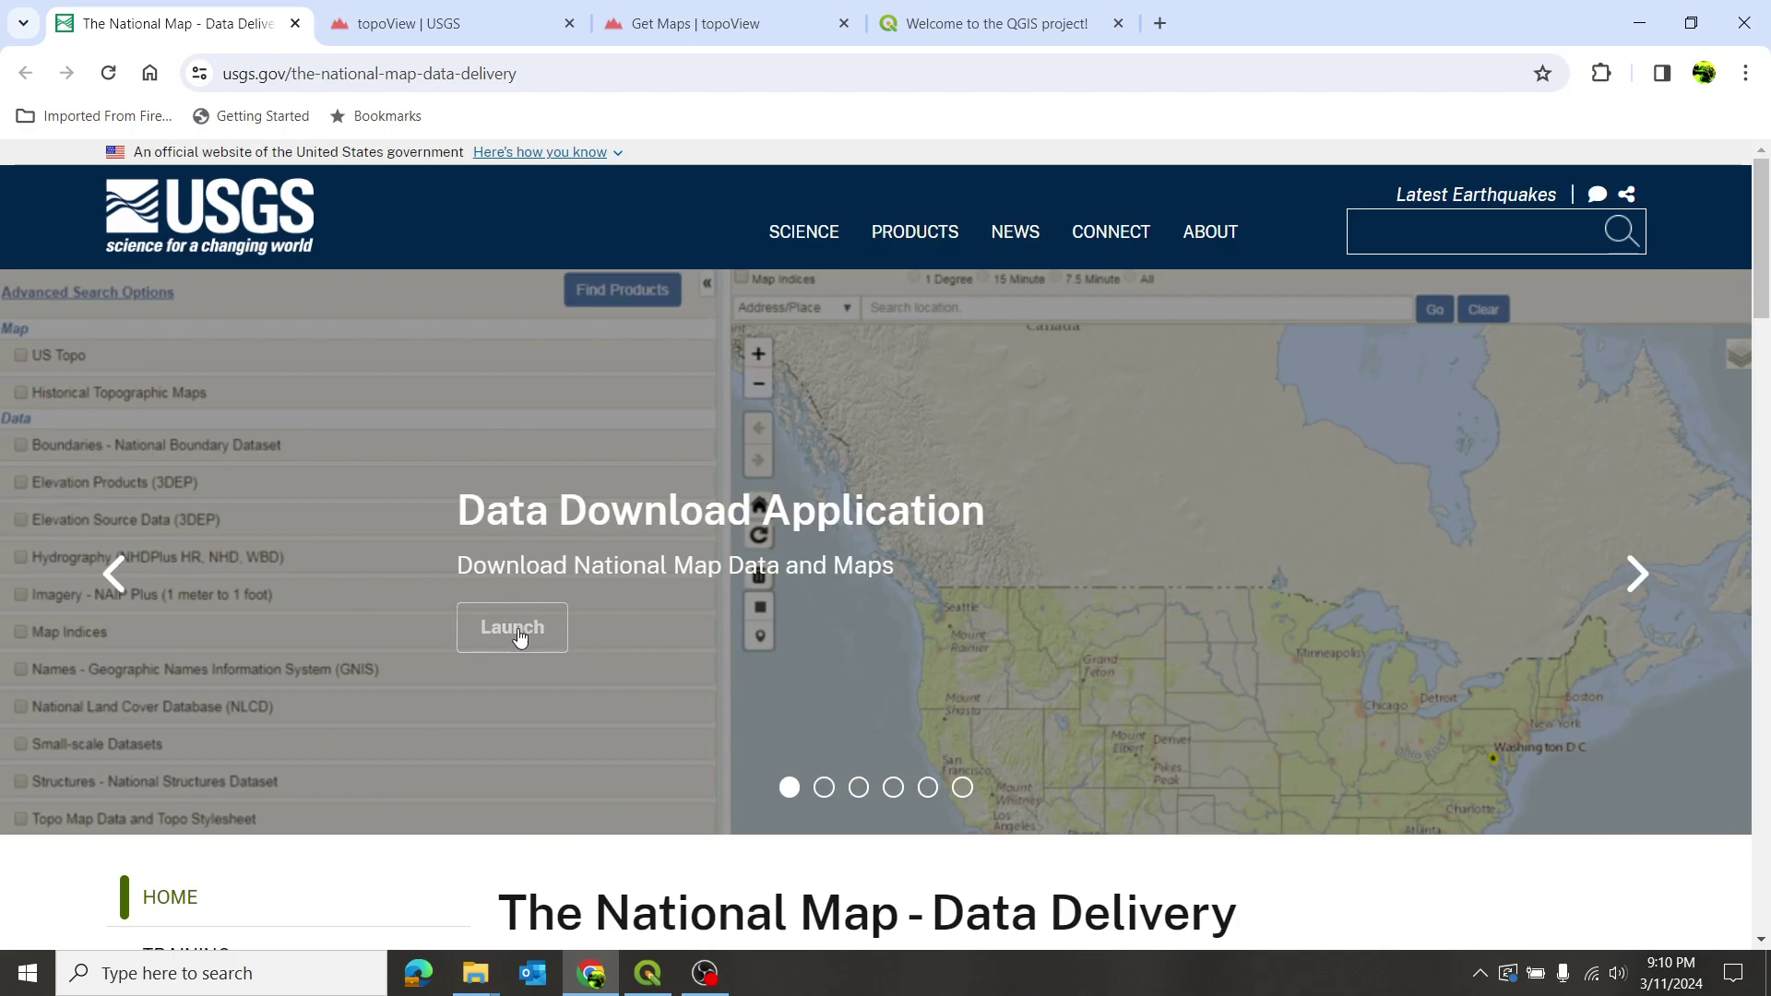
left_click(487, 625)
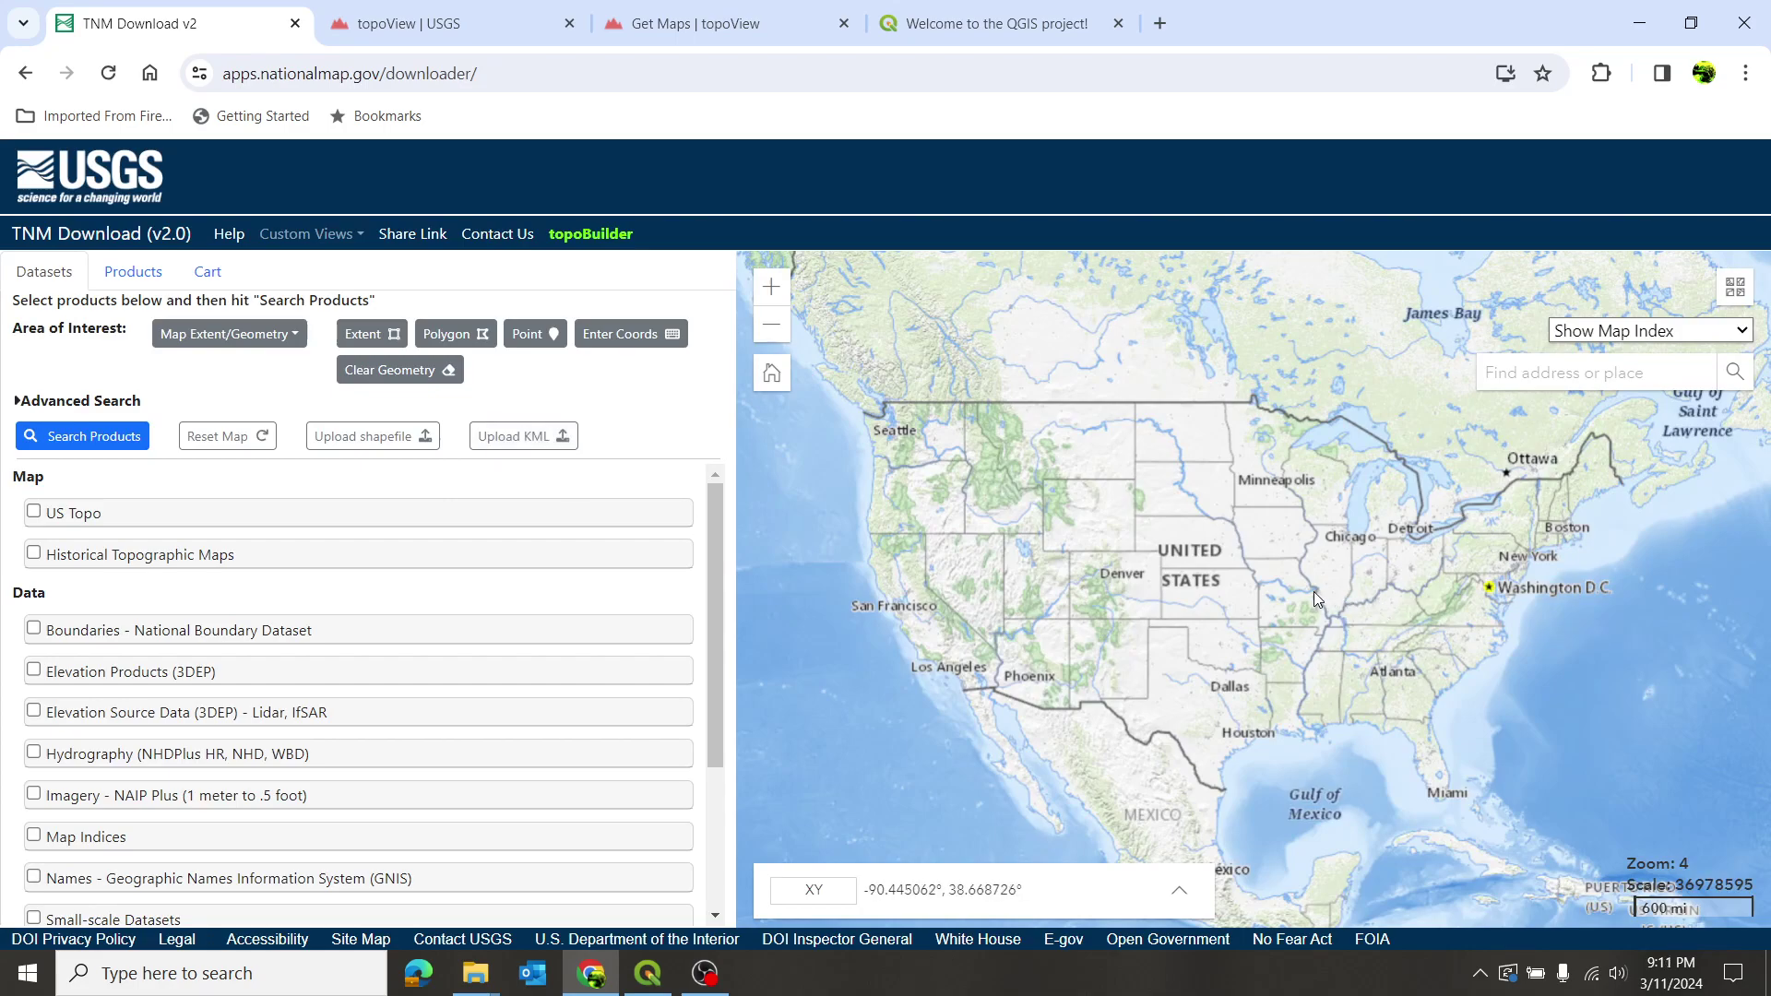
scroll(1331, 622, "up", 2)
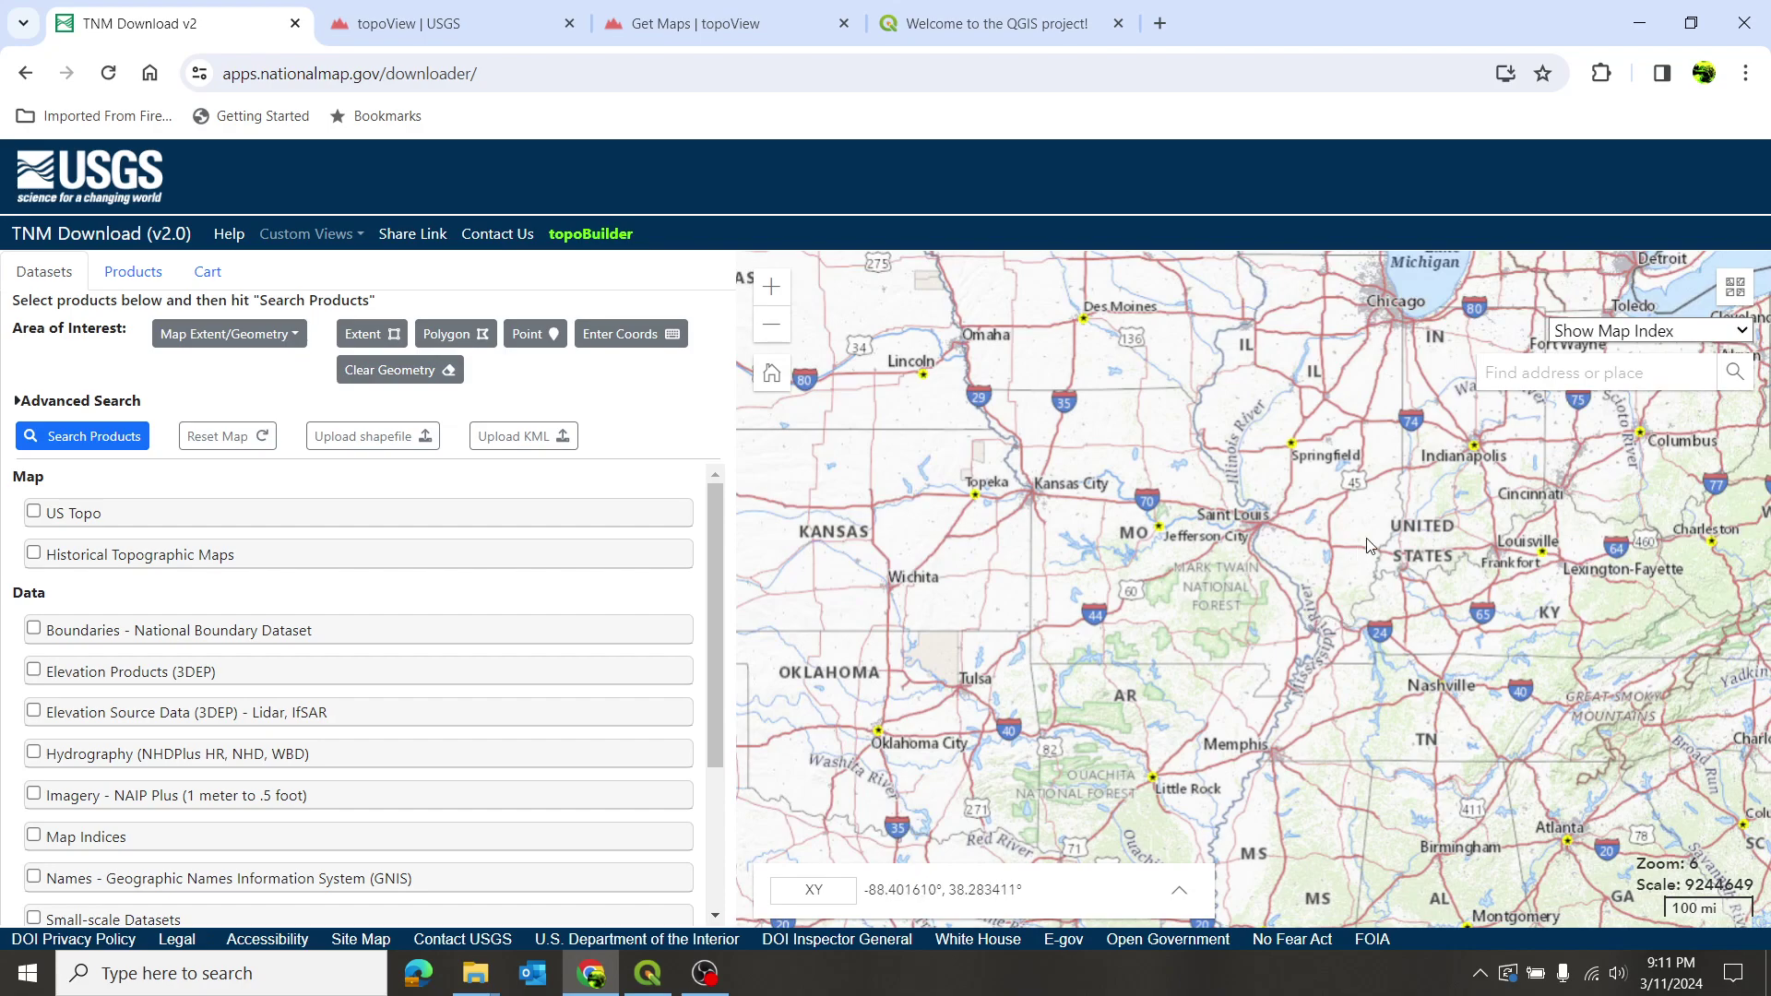
left_click(1743, 293)
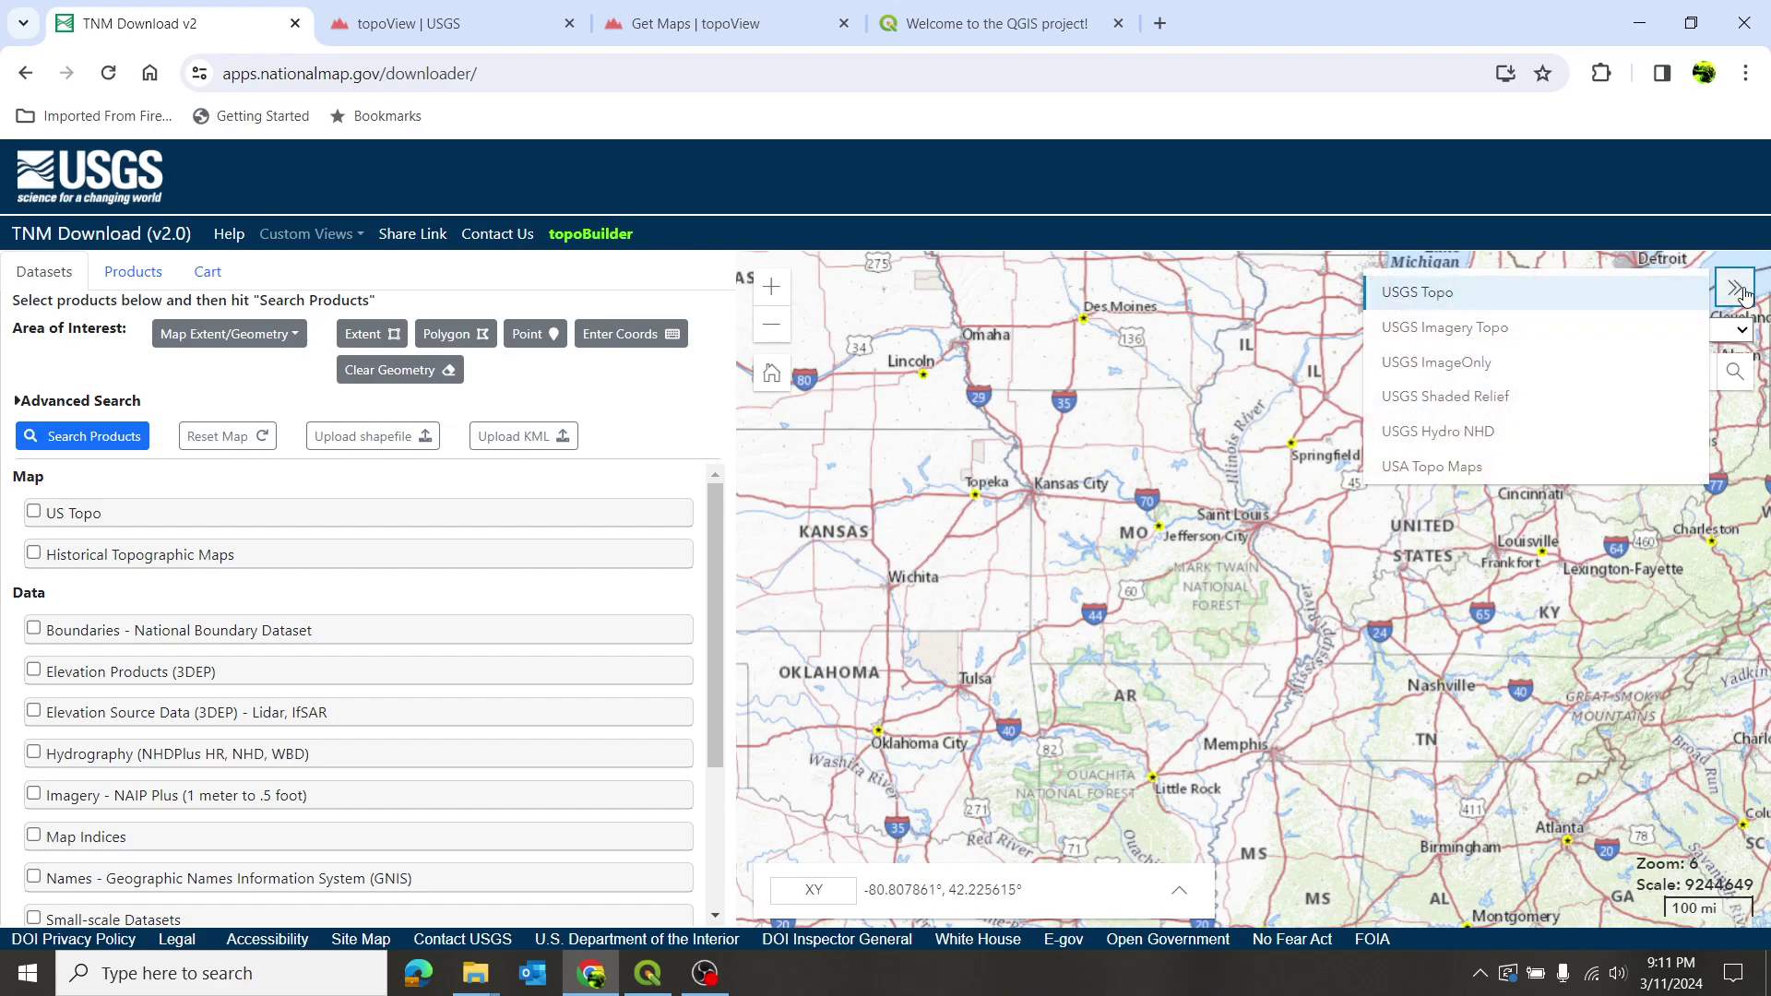
left_click(1468, 328)
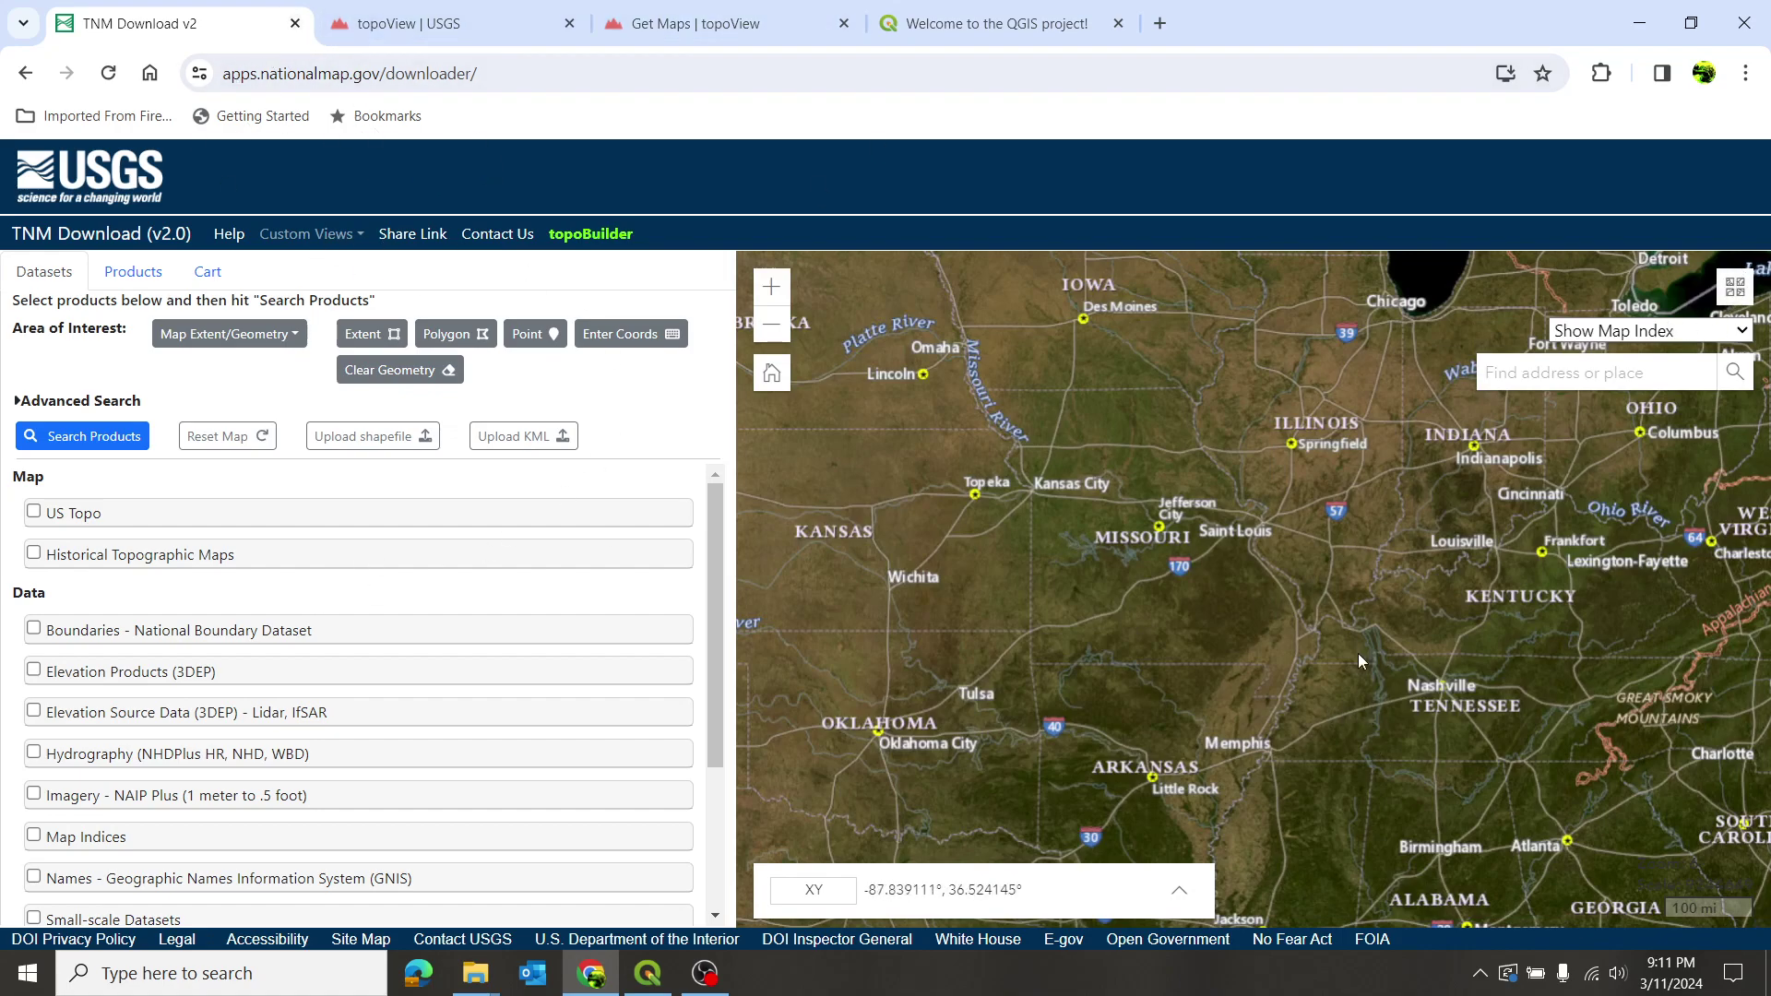
Step: Zoom and pan the imagery past Jackson to the hills around Thompson Hill by the Mississippi
scroll(1275, 597, "up", 2)
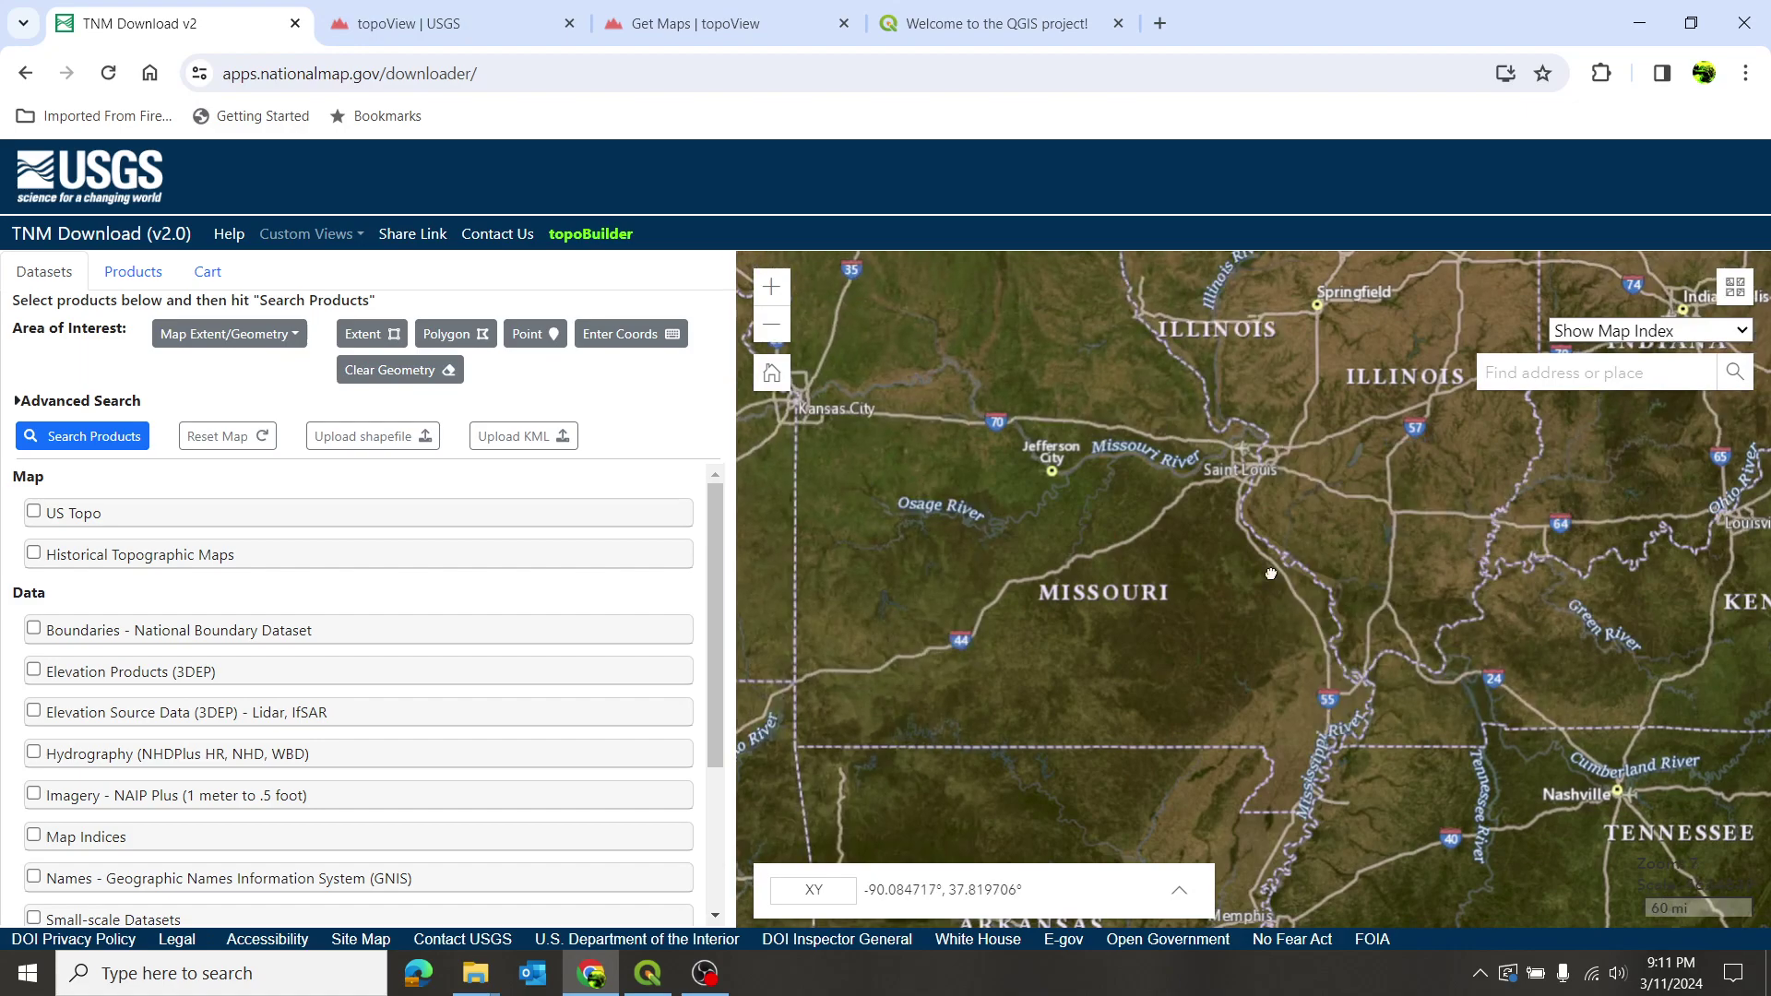
left_click_drag(1276, 600, 1203, 555)
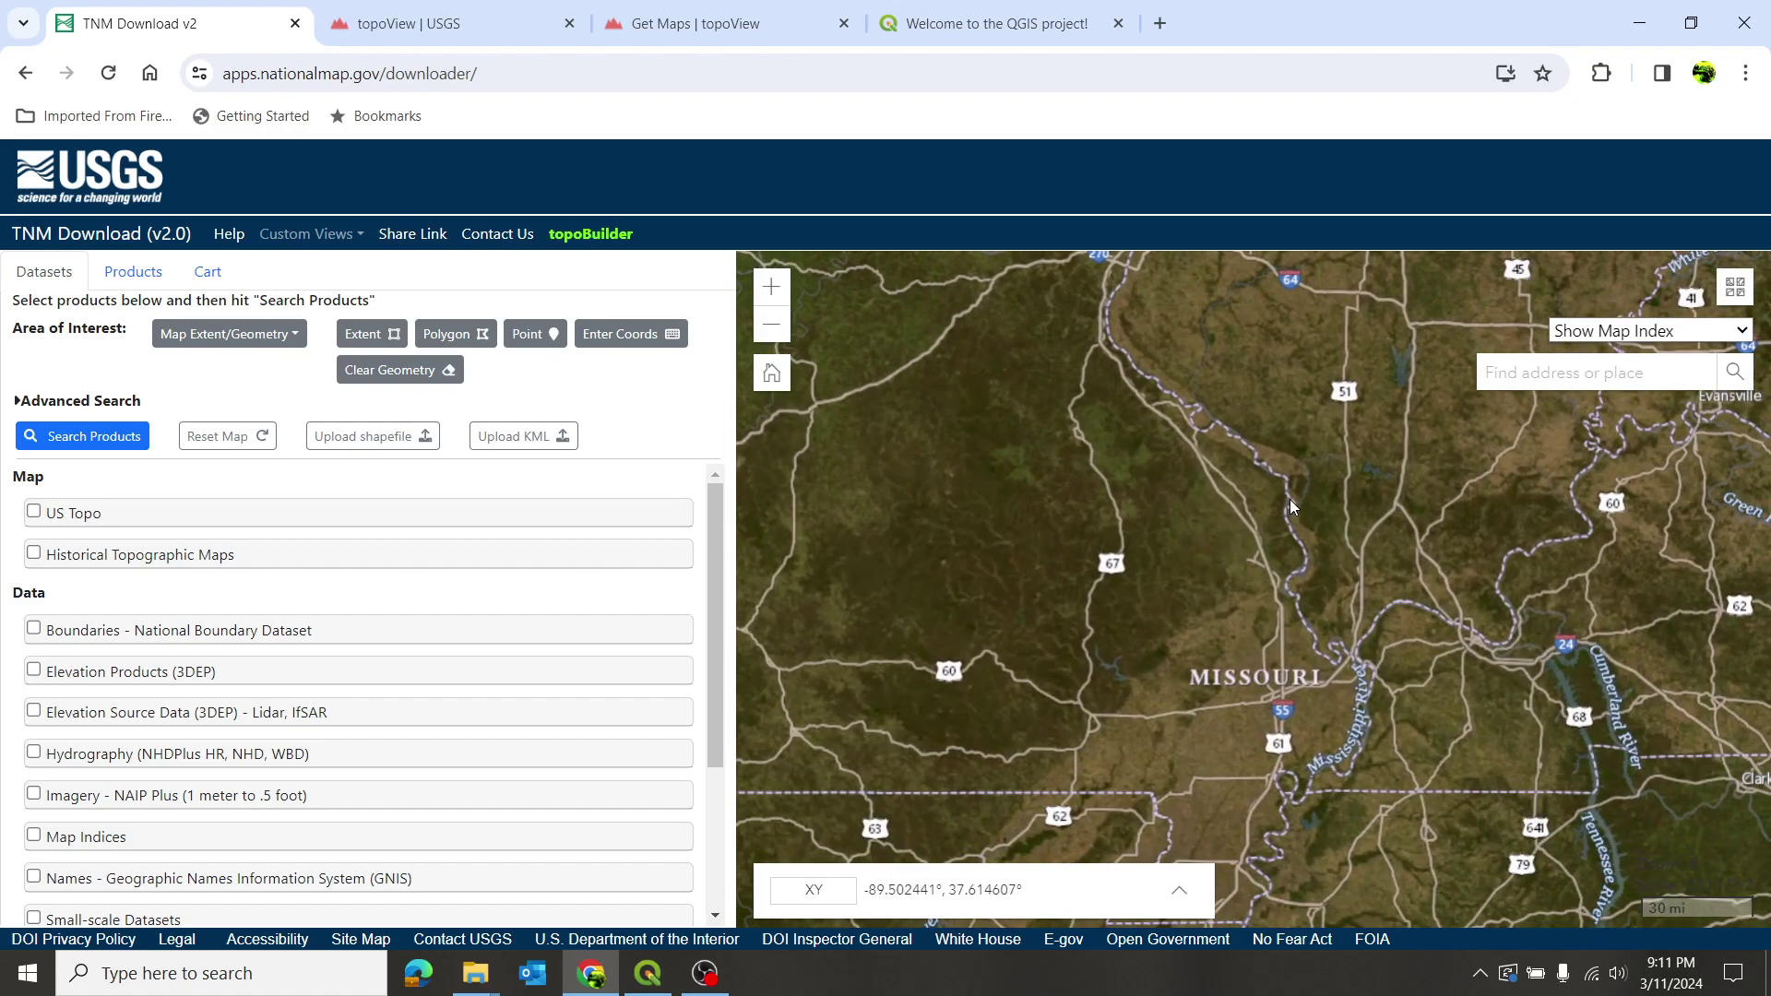
scroll(1290, 499, "up", 1)
left_click_drag(1285, 502, 1168, 644)
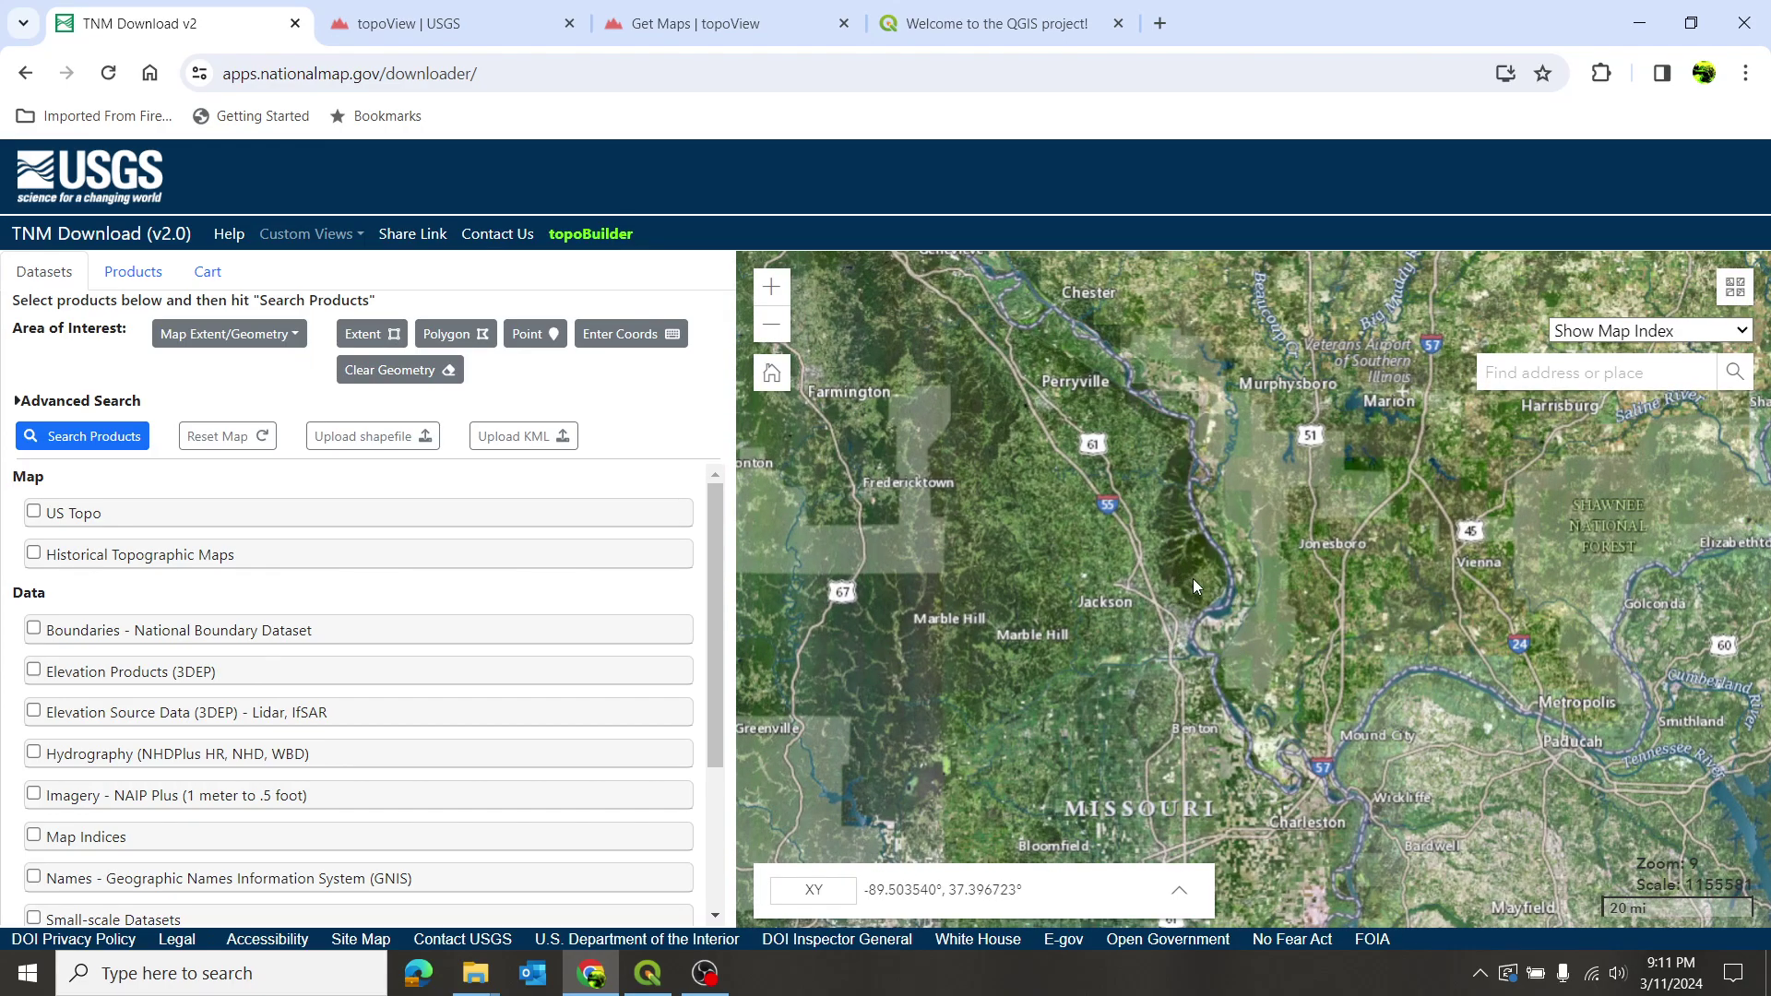
scroll(1192, 539, "up", 3)
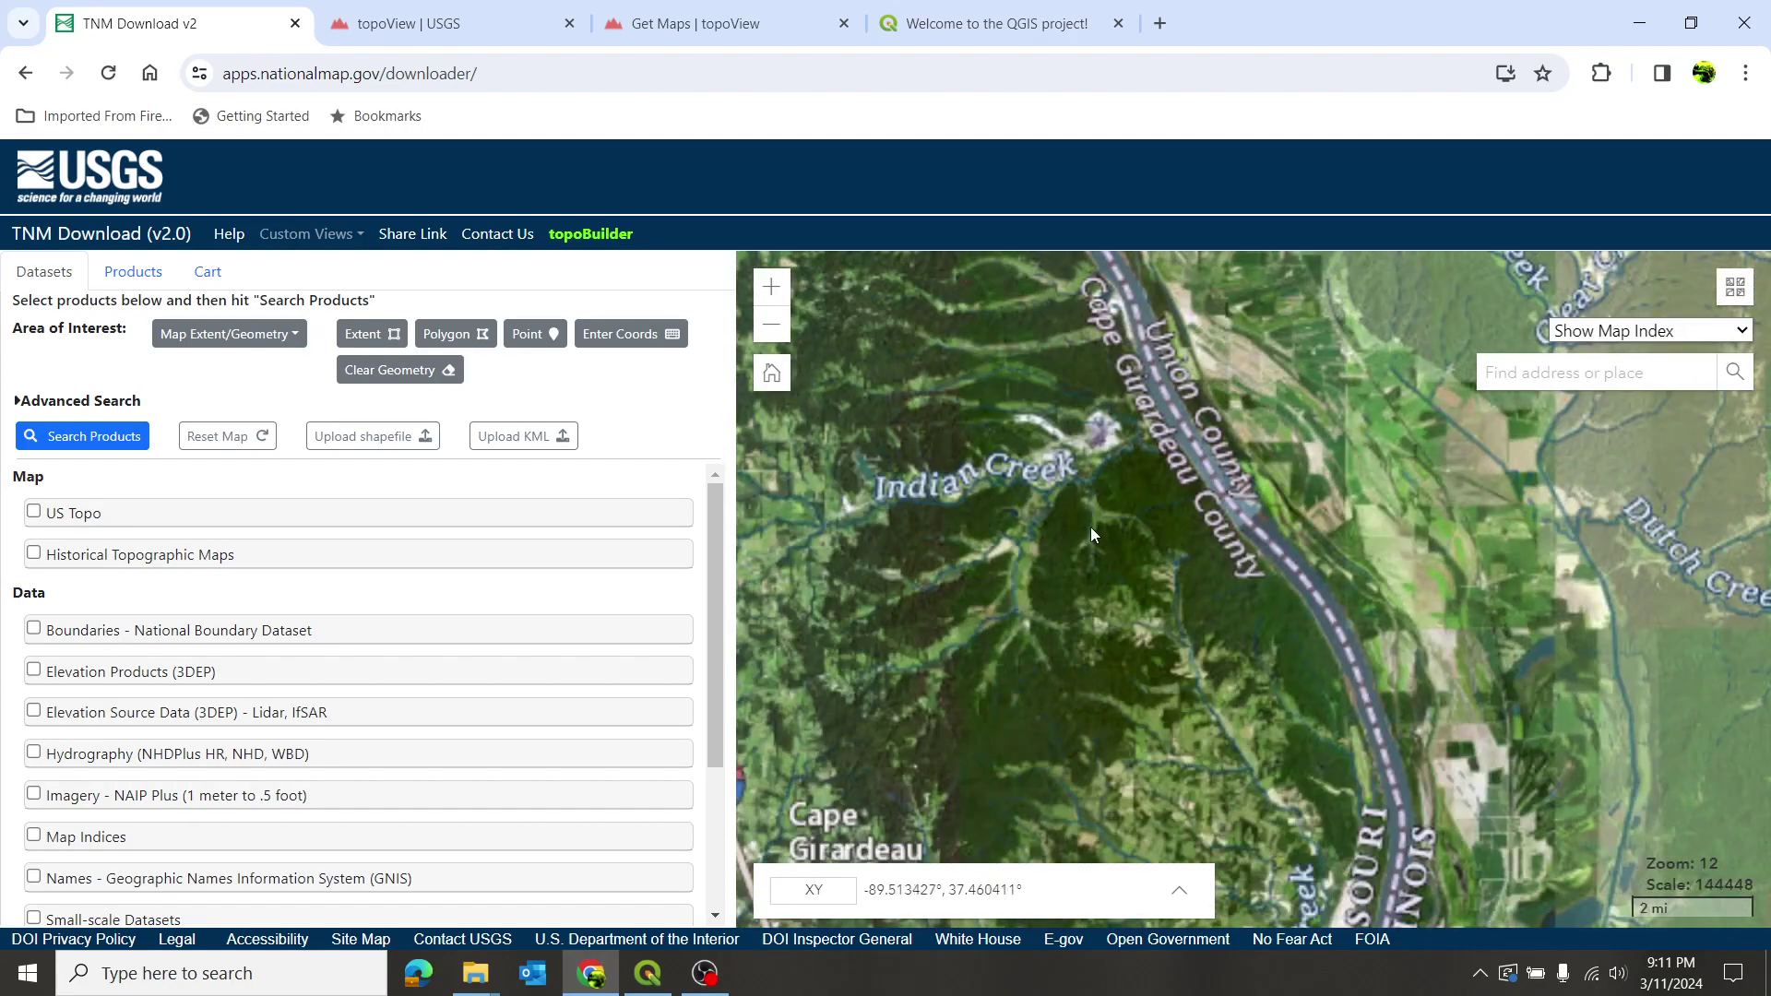
mouse_move(1077, 591)
left_mouse_down()
mouse_move(1116, 480)
mouse_move(1157, 530)
mouse_move(1048, 541)
left_mouse_up()
scroll(1153, 523, "up", 2)
scroll(1260, 534, "down", 1)
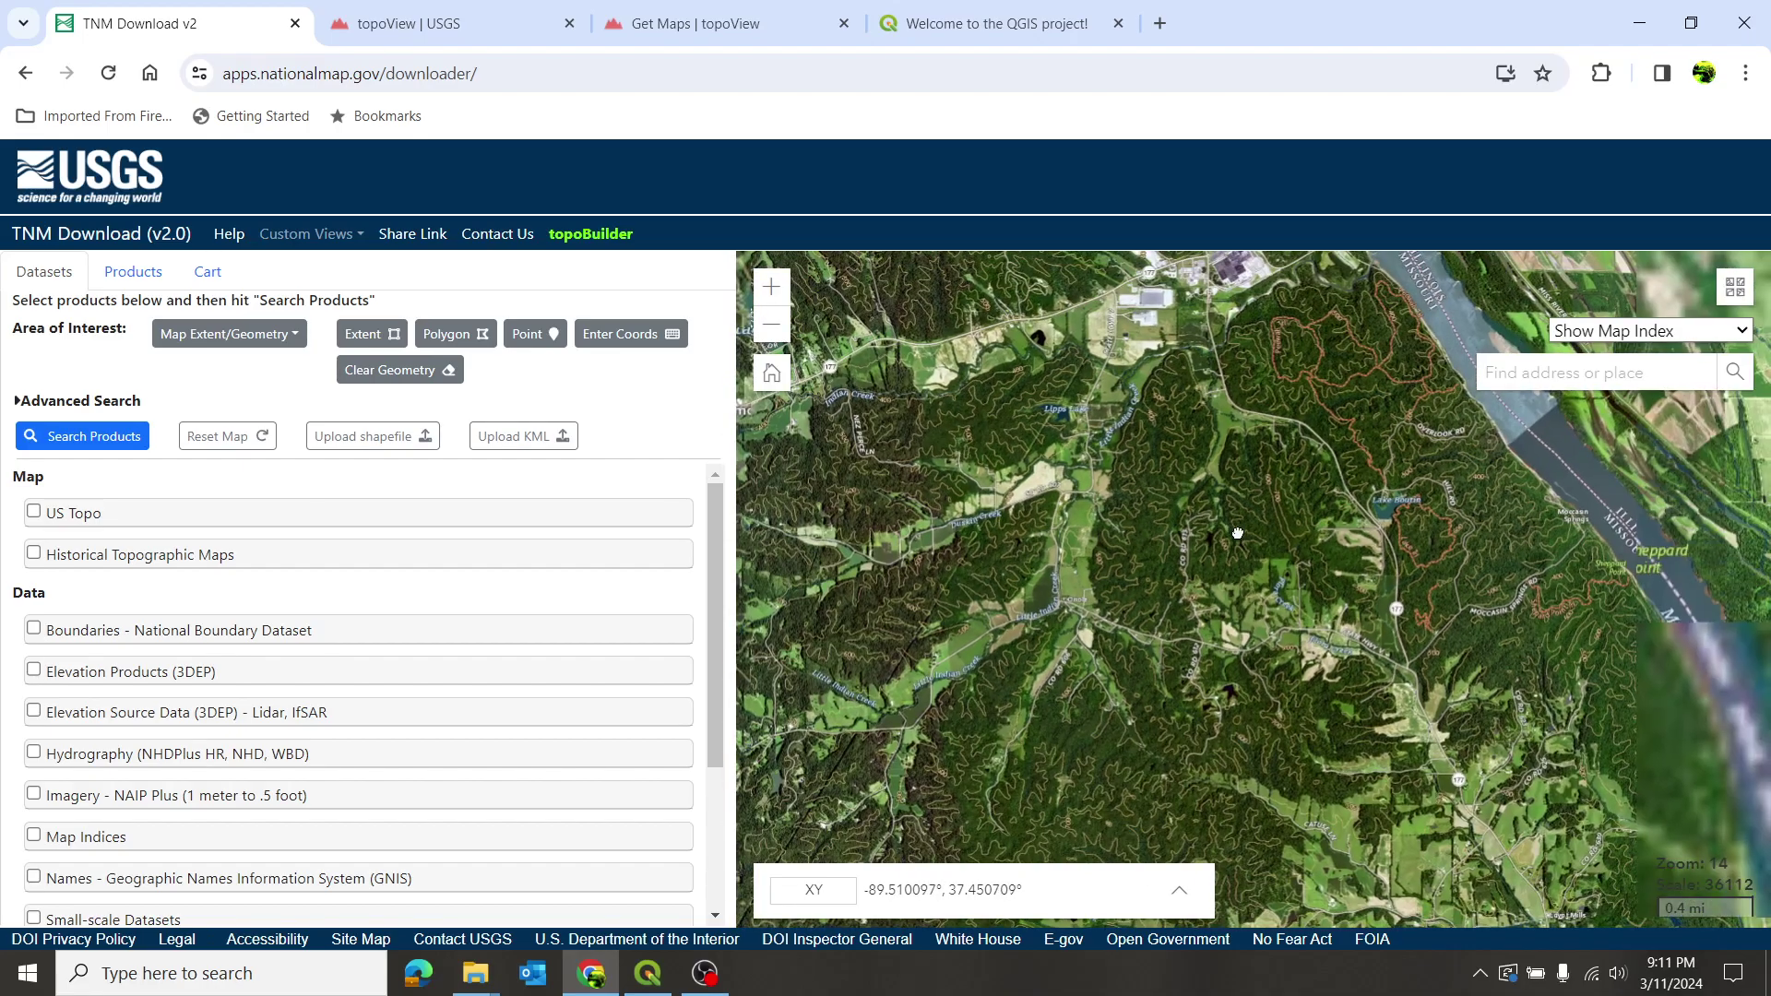
left_click_drag(1228, 450, 1205, 535)
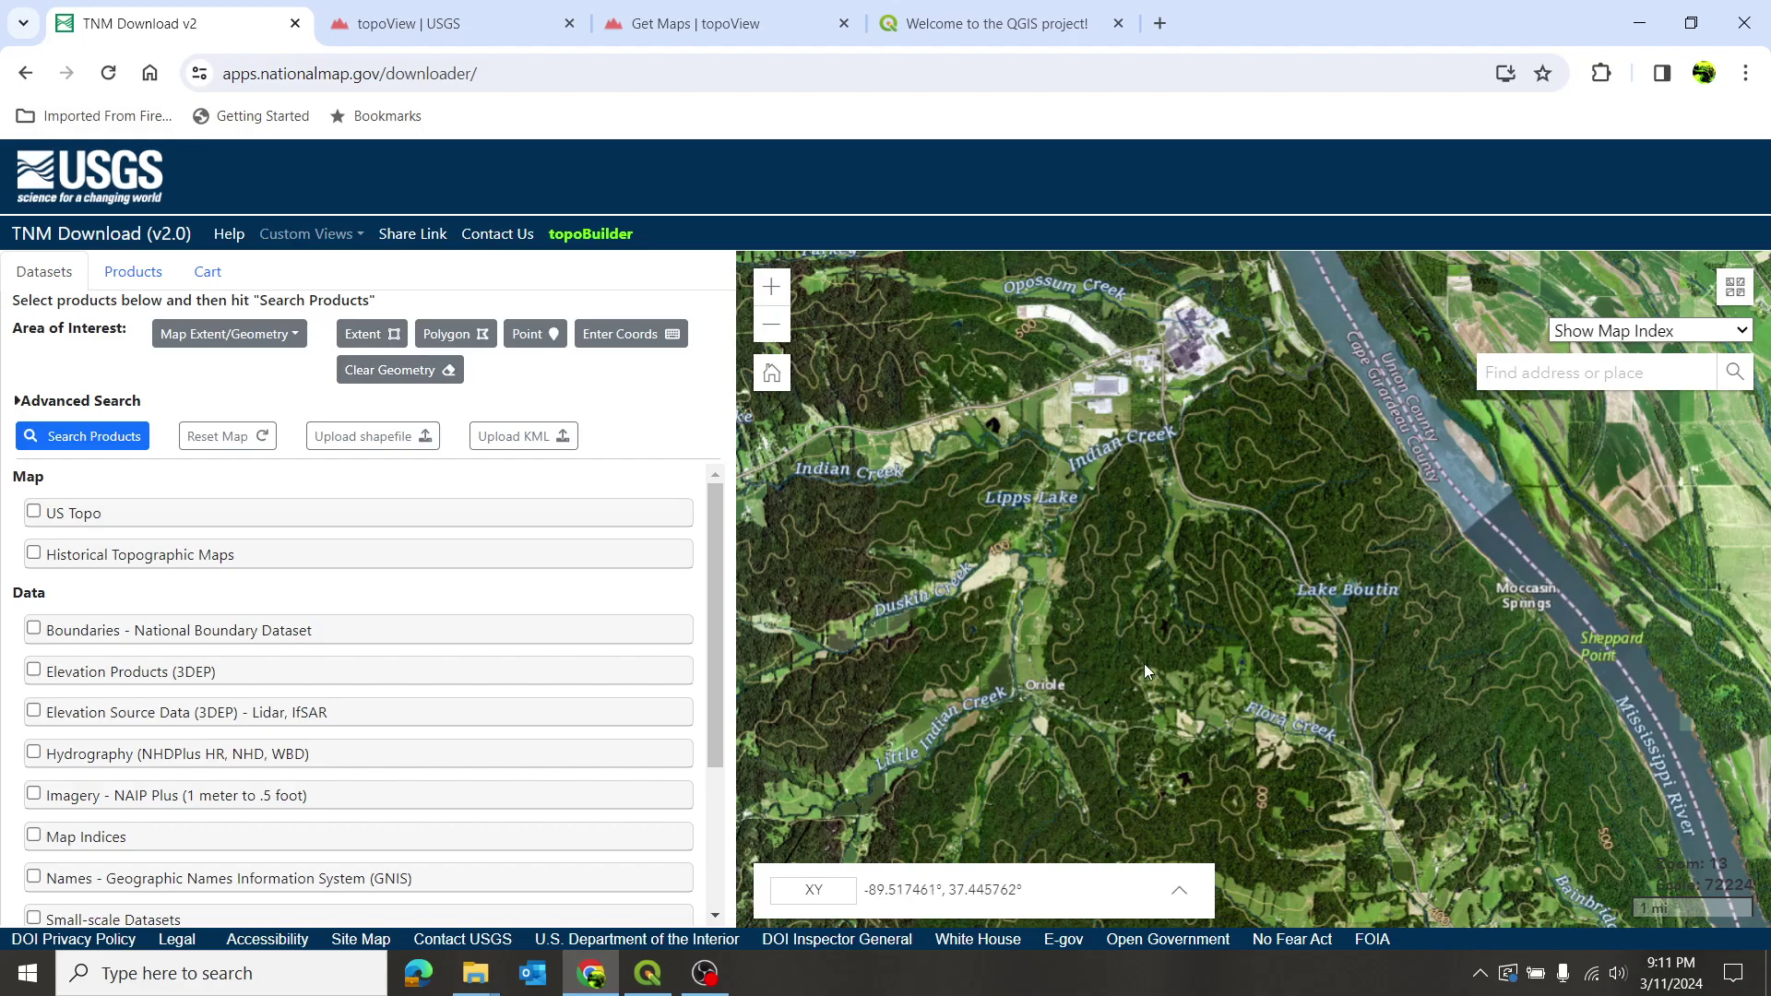
left_click_drag(1133, 622, 1161, 361)
left_click_drag(1192, 572, 1268, 442)
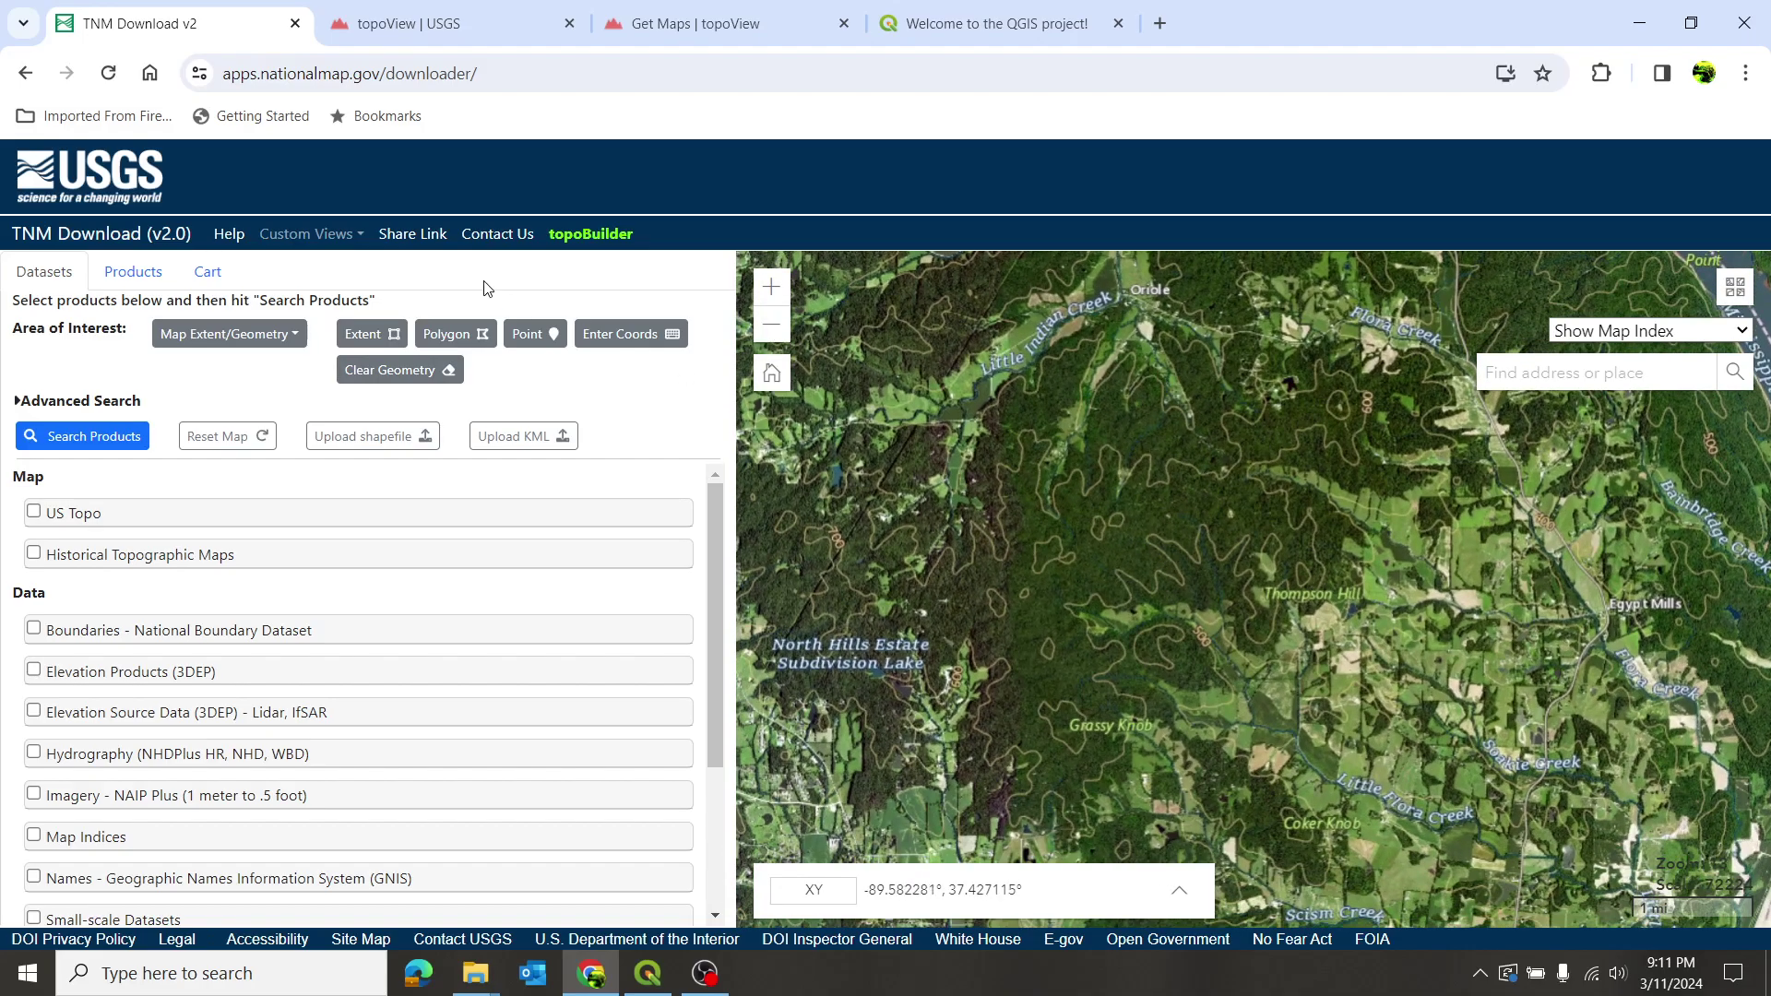
Step: Draw a rectangular Extent around the Thompson Hill area
left_click(368, 336)
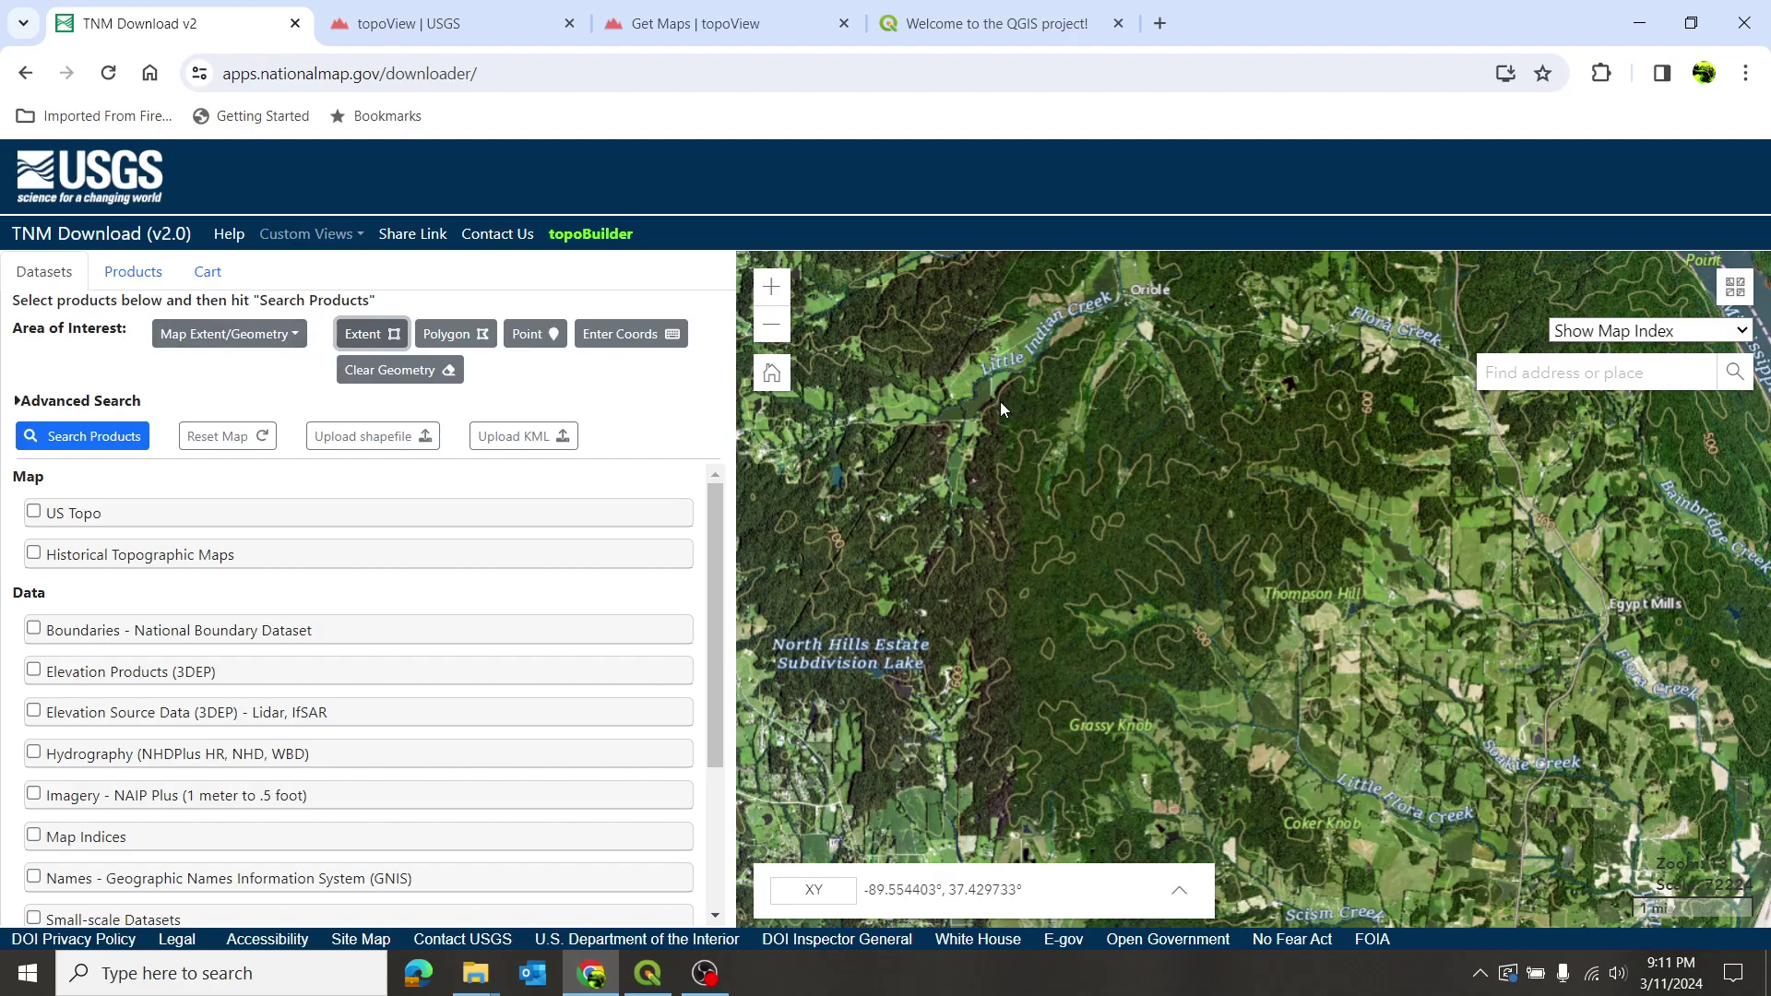
left_click_drag(1000, 401, 1299, 641)
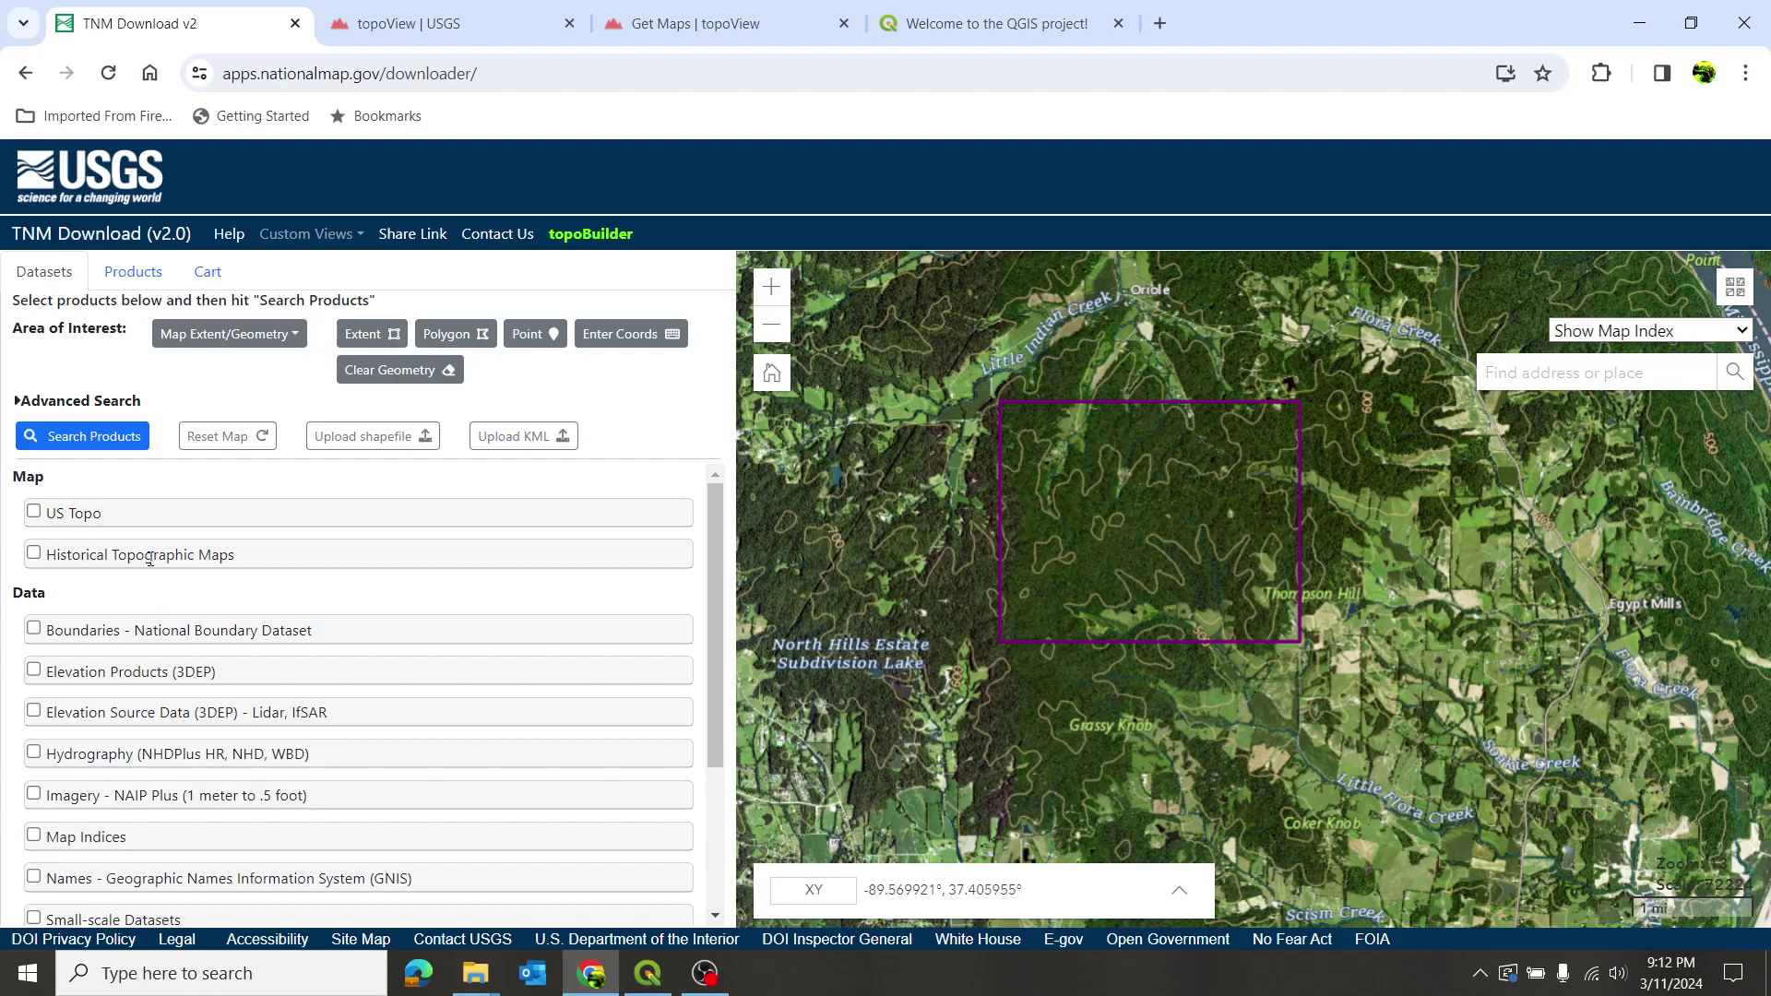
scroll(201, 564, "down", 3)
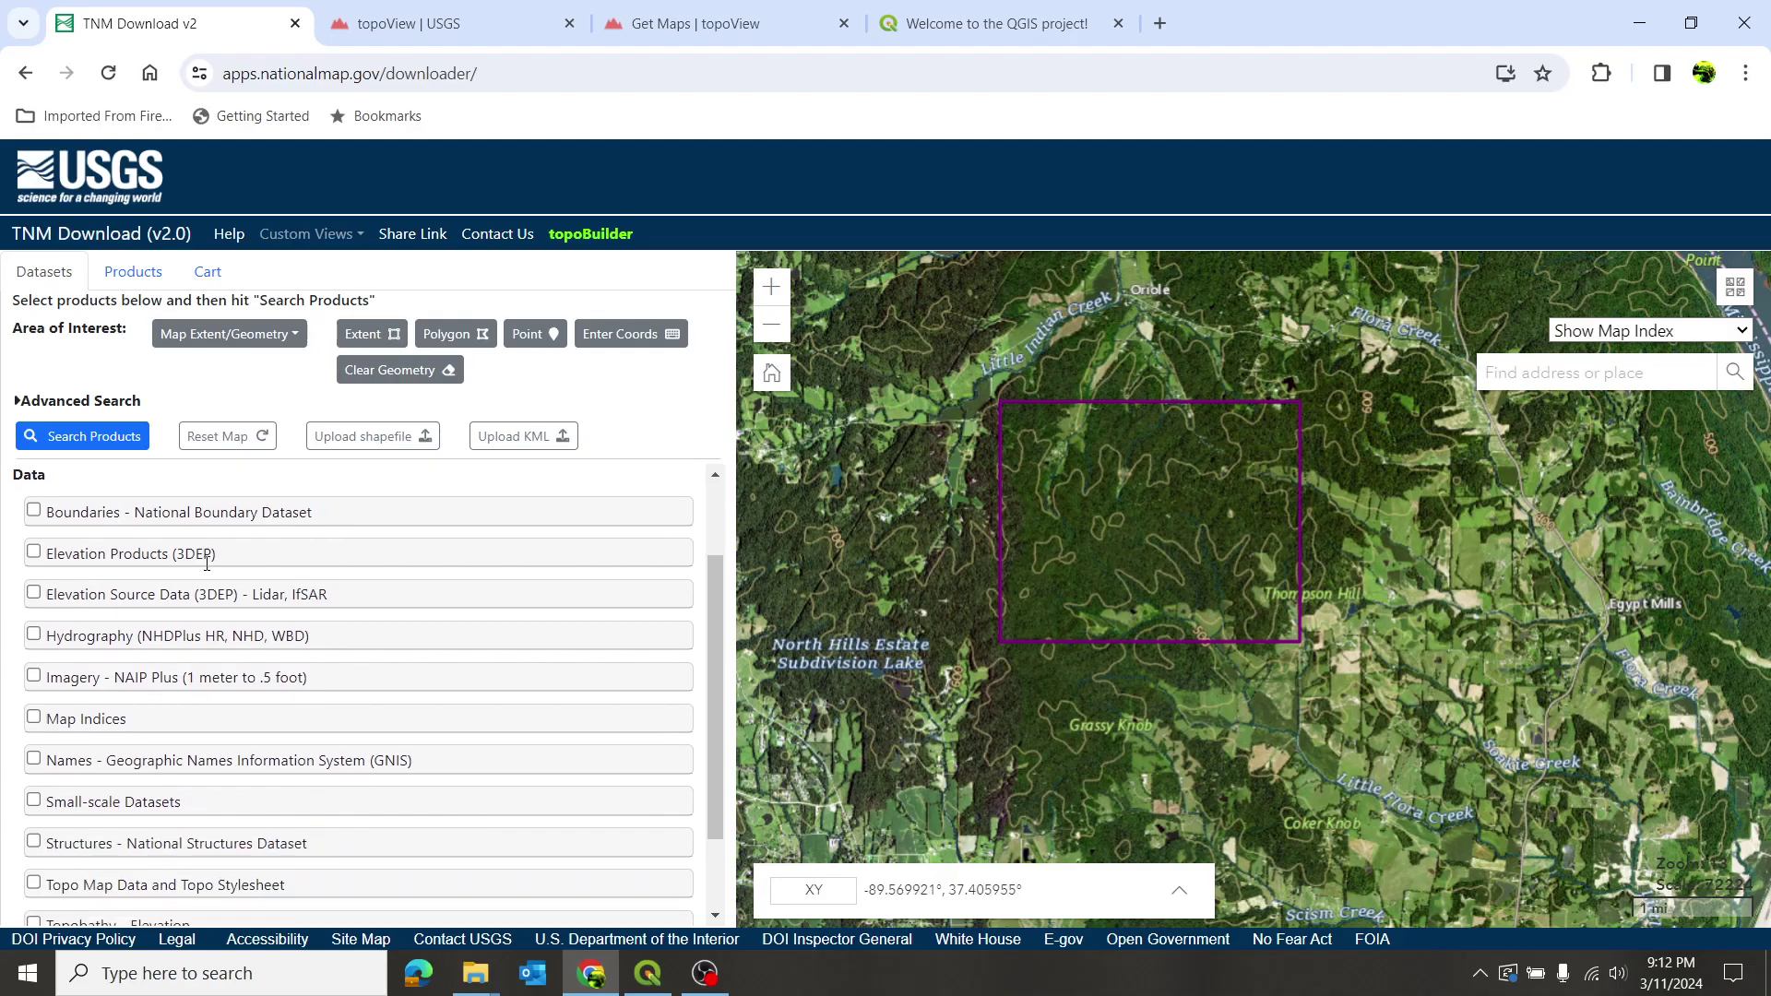
scroll(231, 624, "up", 3)
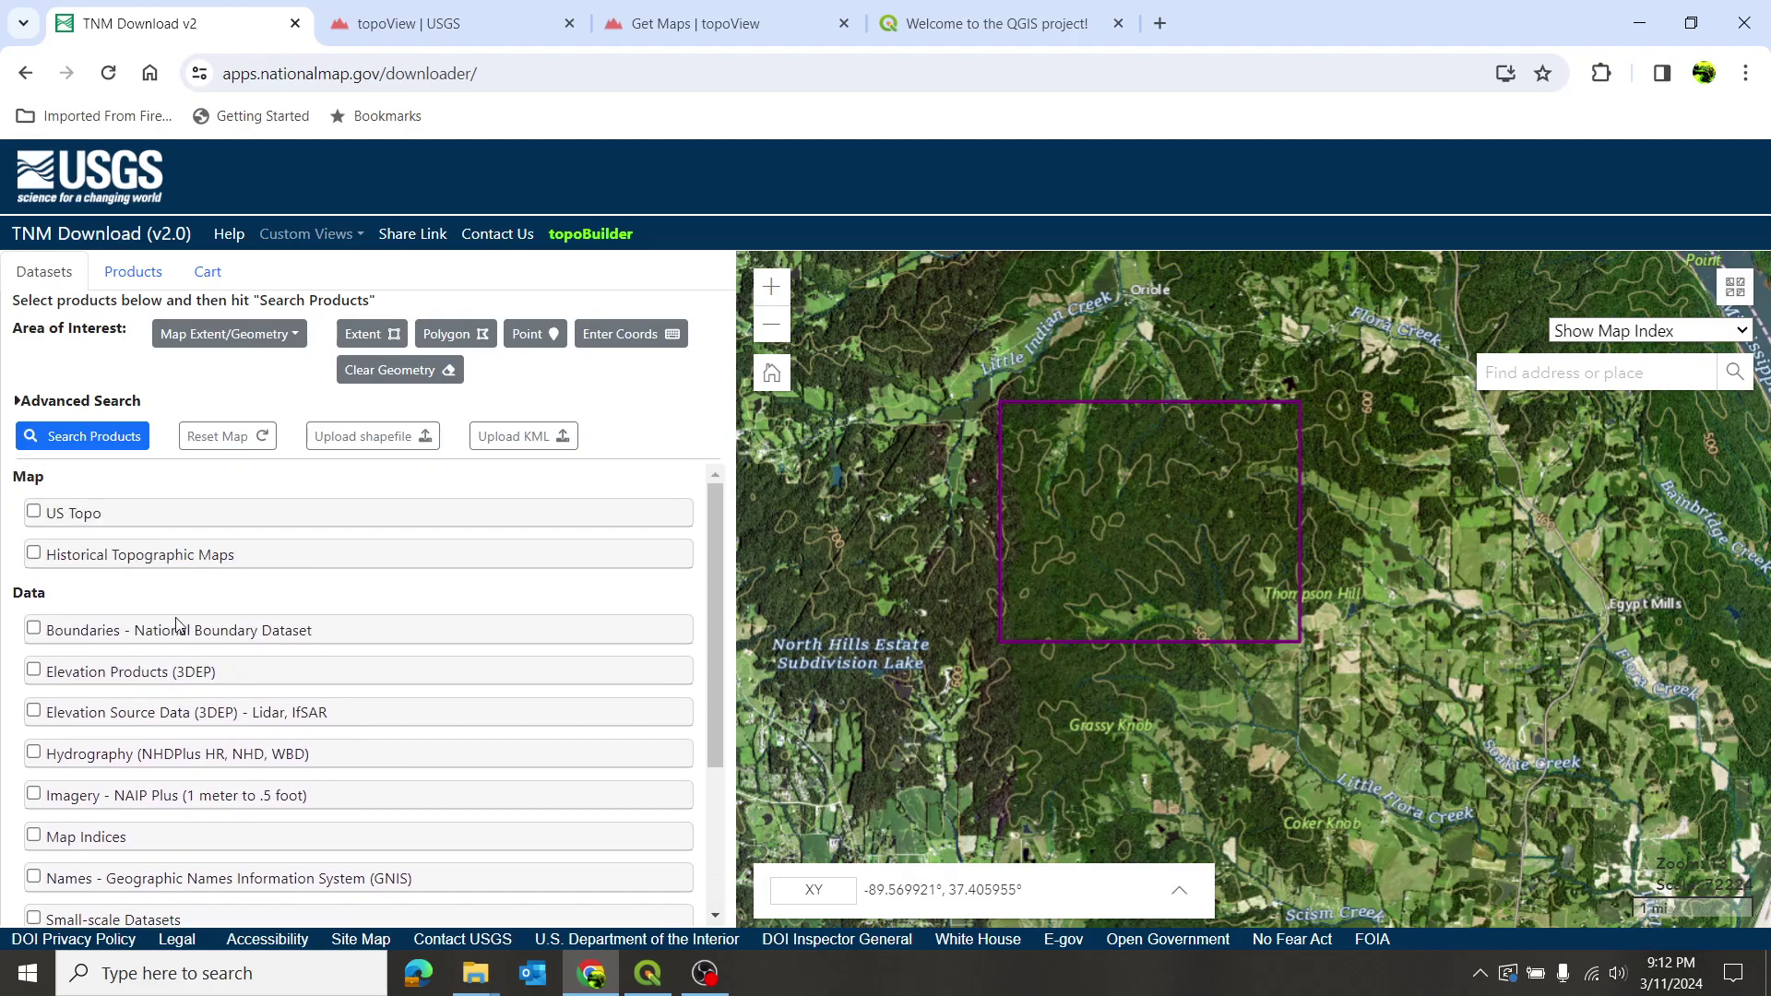
scroll(178, 624, "down", 1)
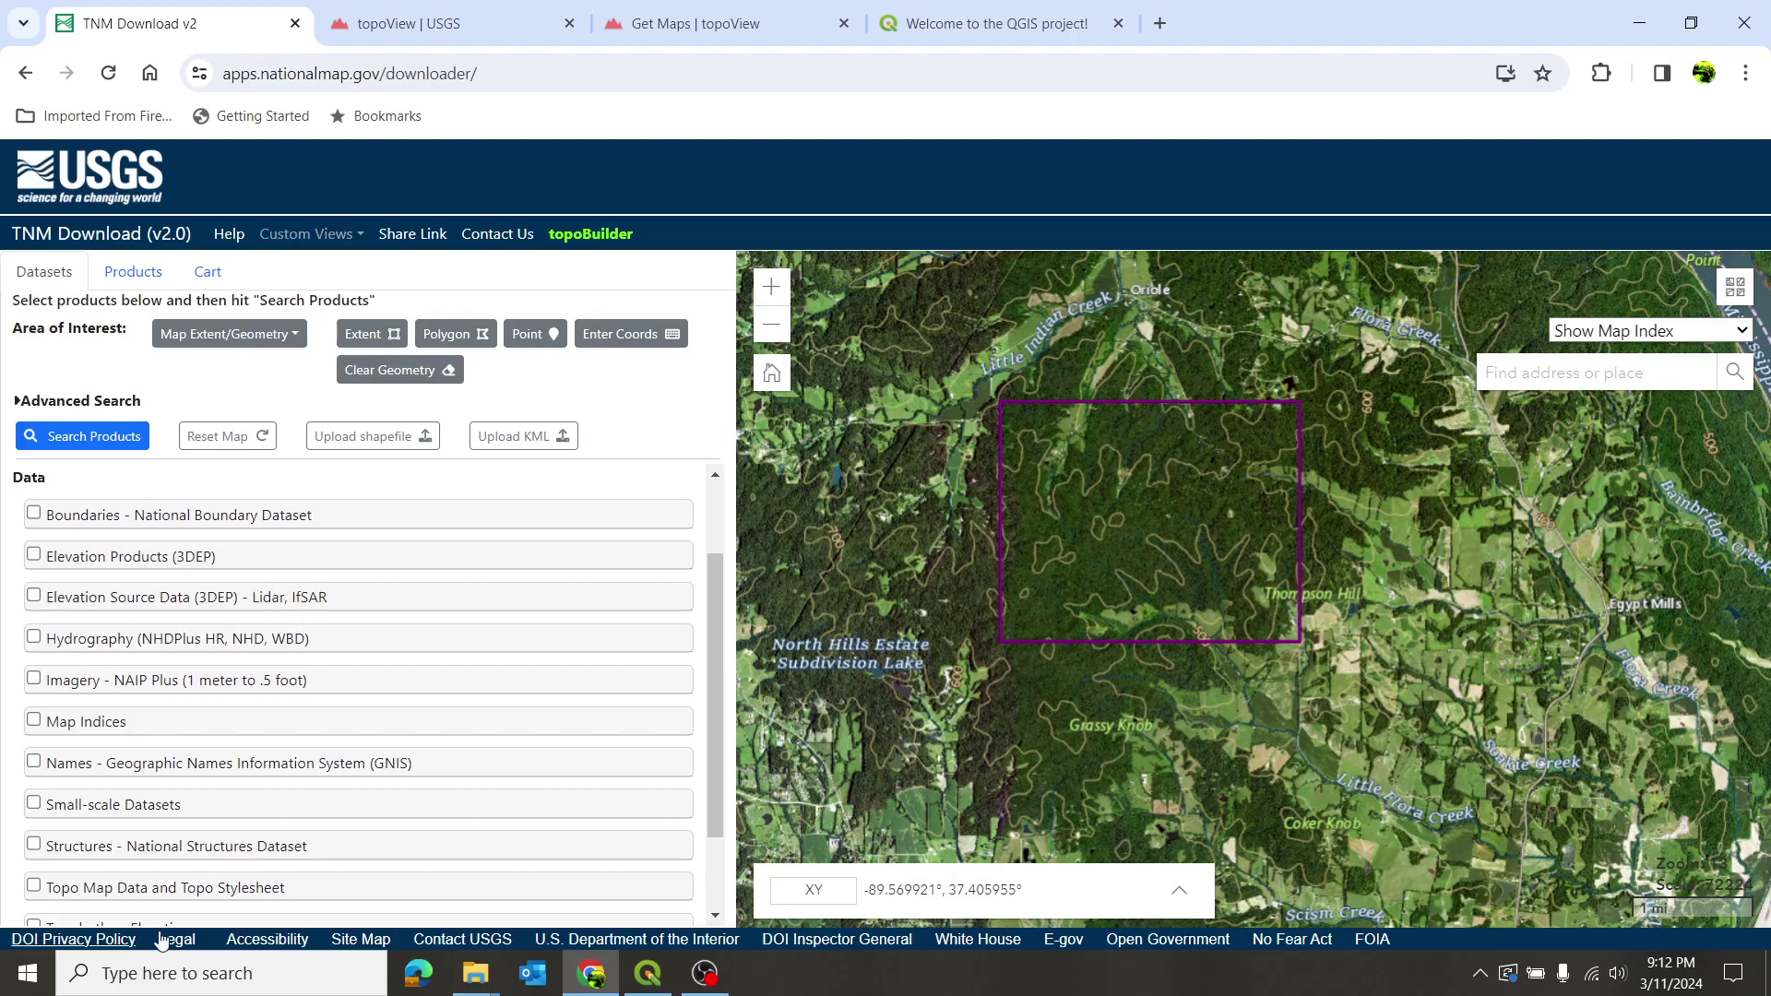
Step: Select Lidar Point Cloud (LPC) under Elevation Source Data (3DEP) - Lidar, IfSAR
left_click(34, 597)
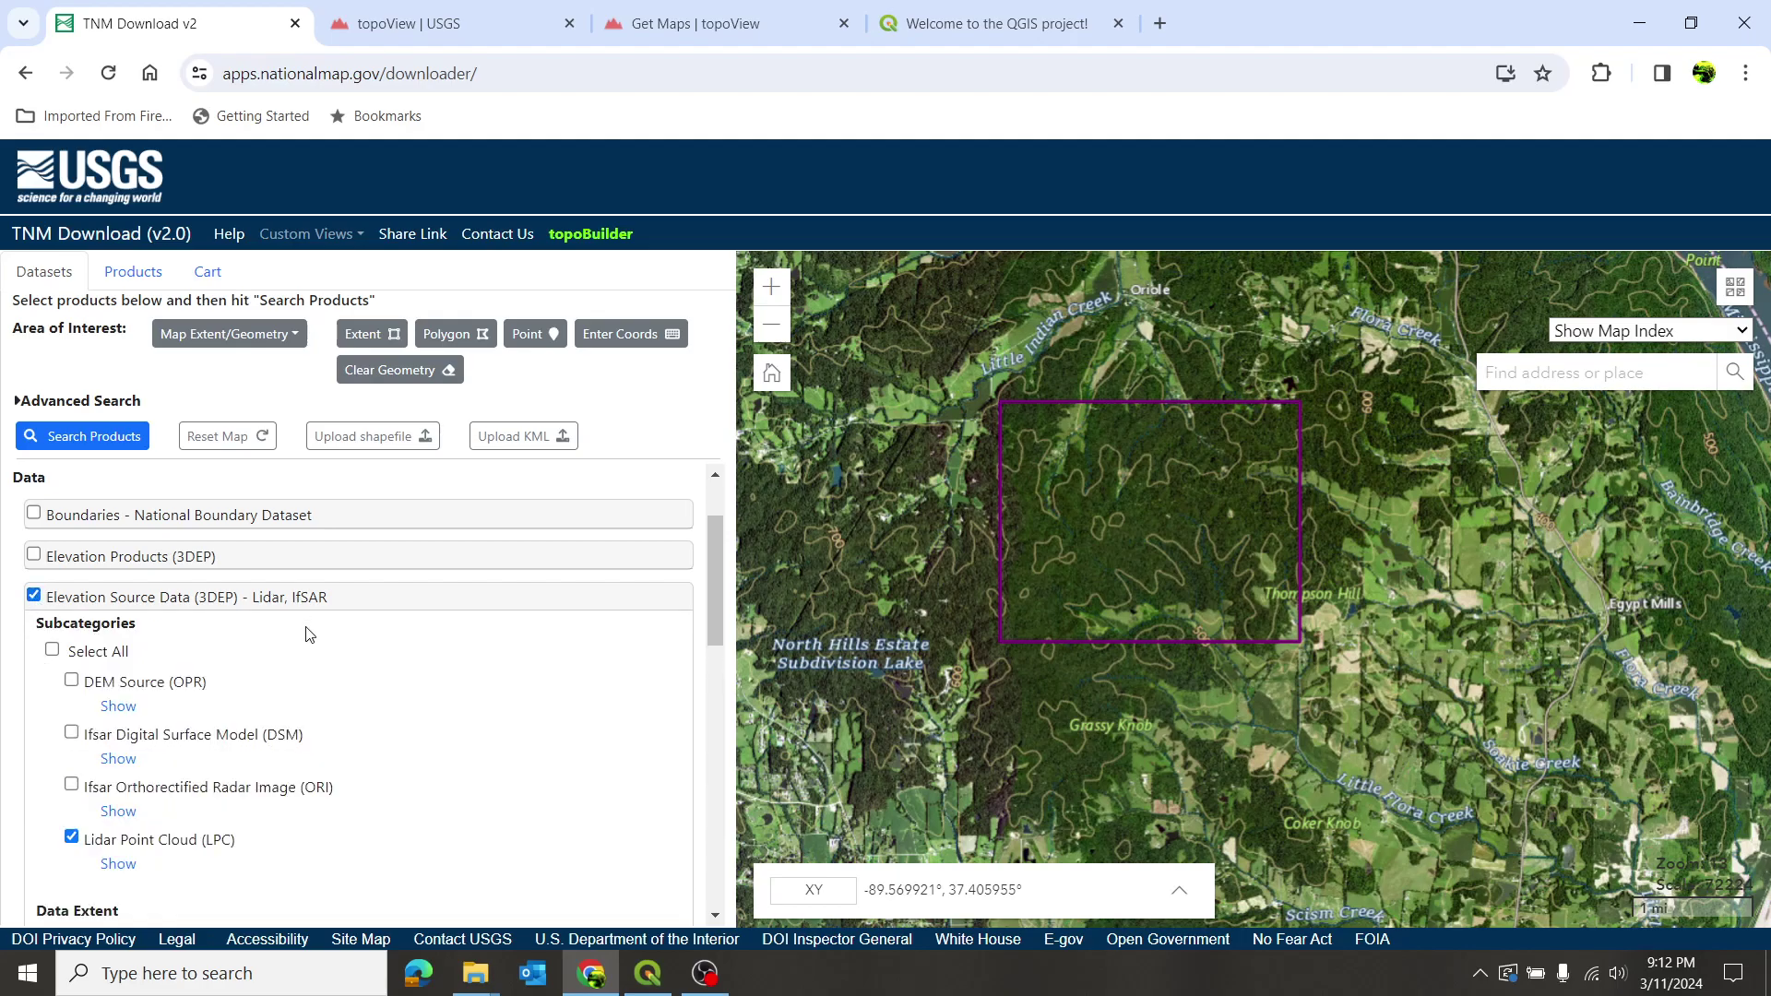
scroll(314, 609, "down", 2)
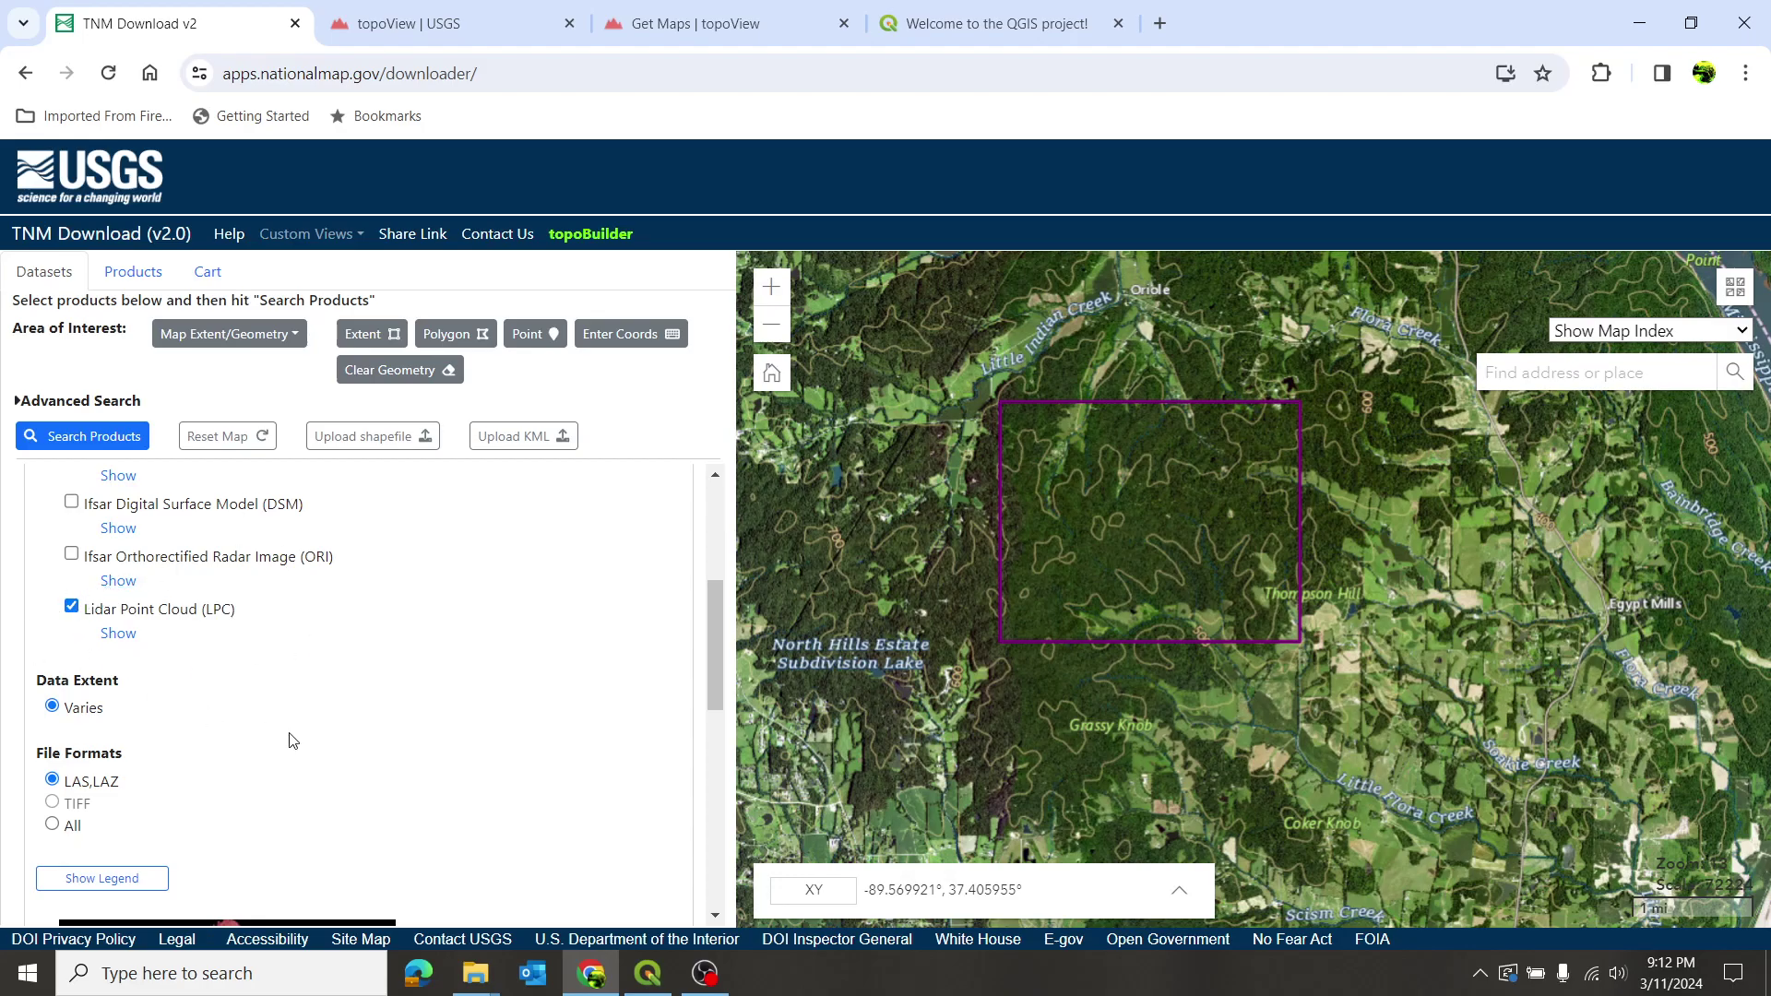
scroll(368, 680, "up", 2)
scroll(356, 735, "down", 2)
scroll(286, 700, "down", 1)
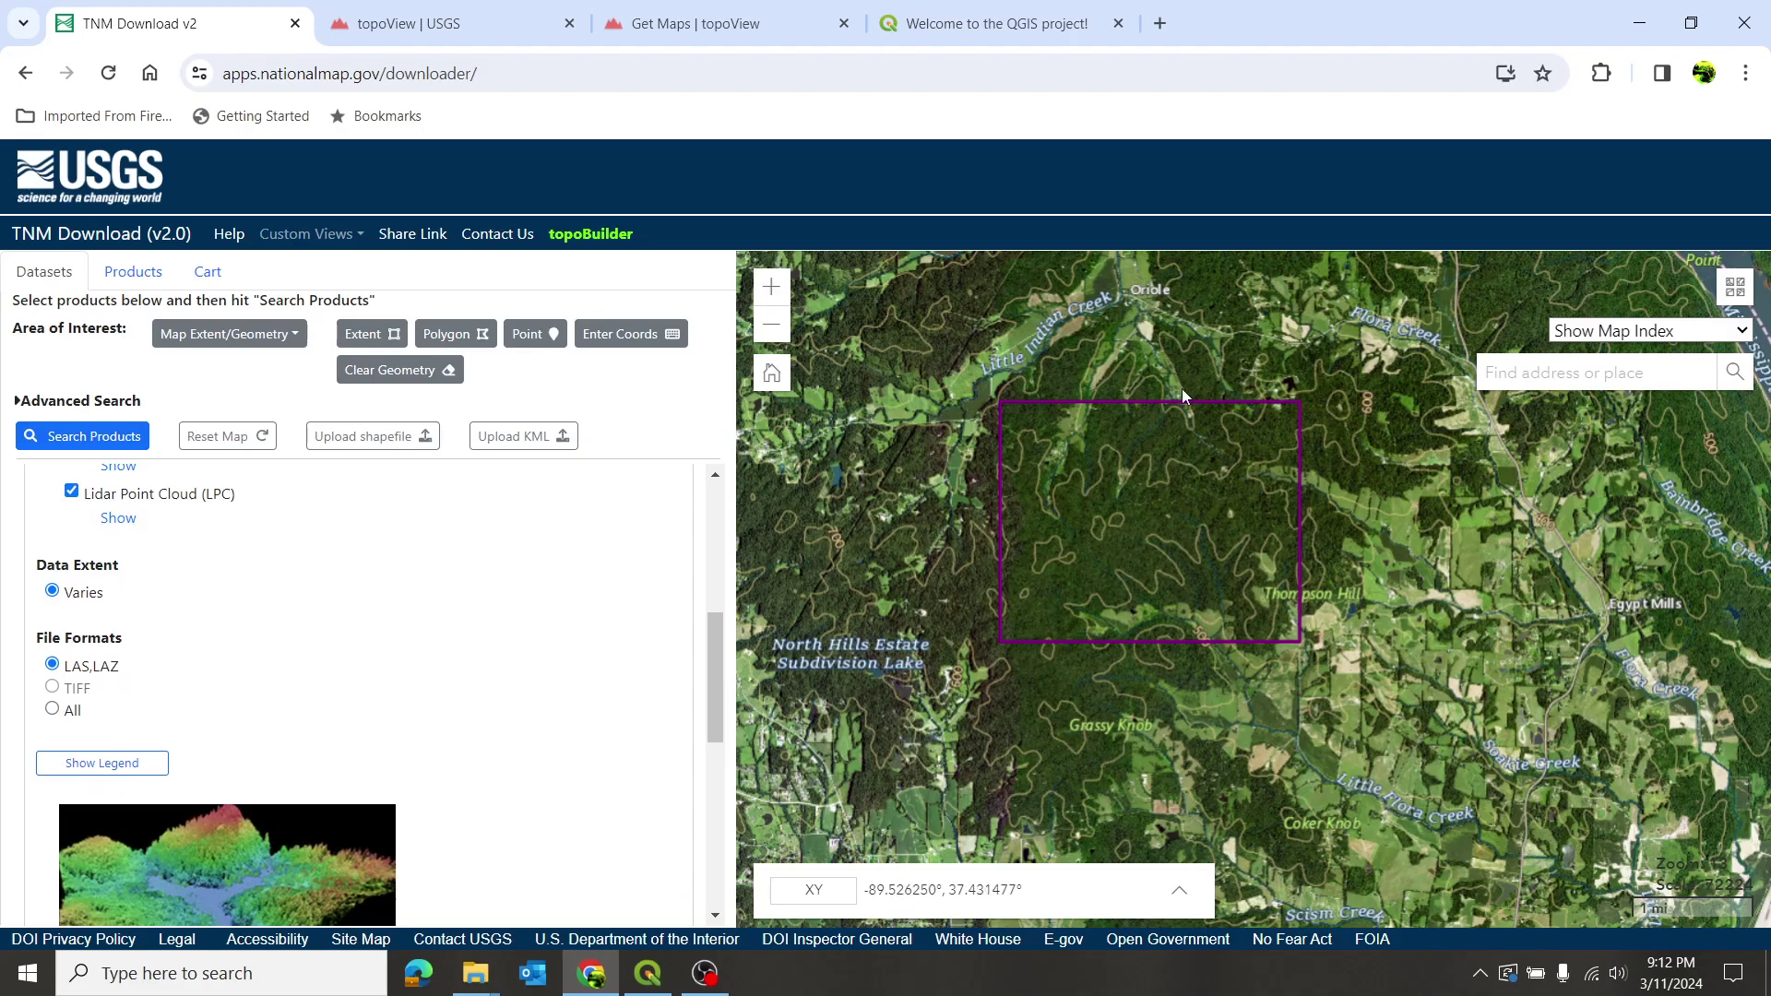
Step: Search products for the marked area and review the four MO_AR_2014 LAZ point cloud tiles returned
left_click(74, 440)
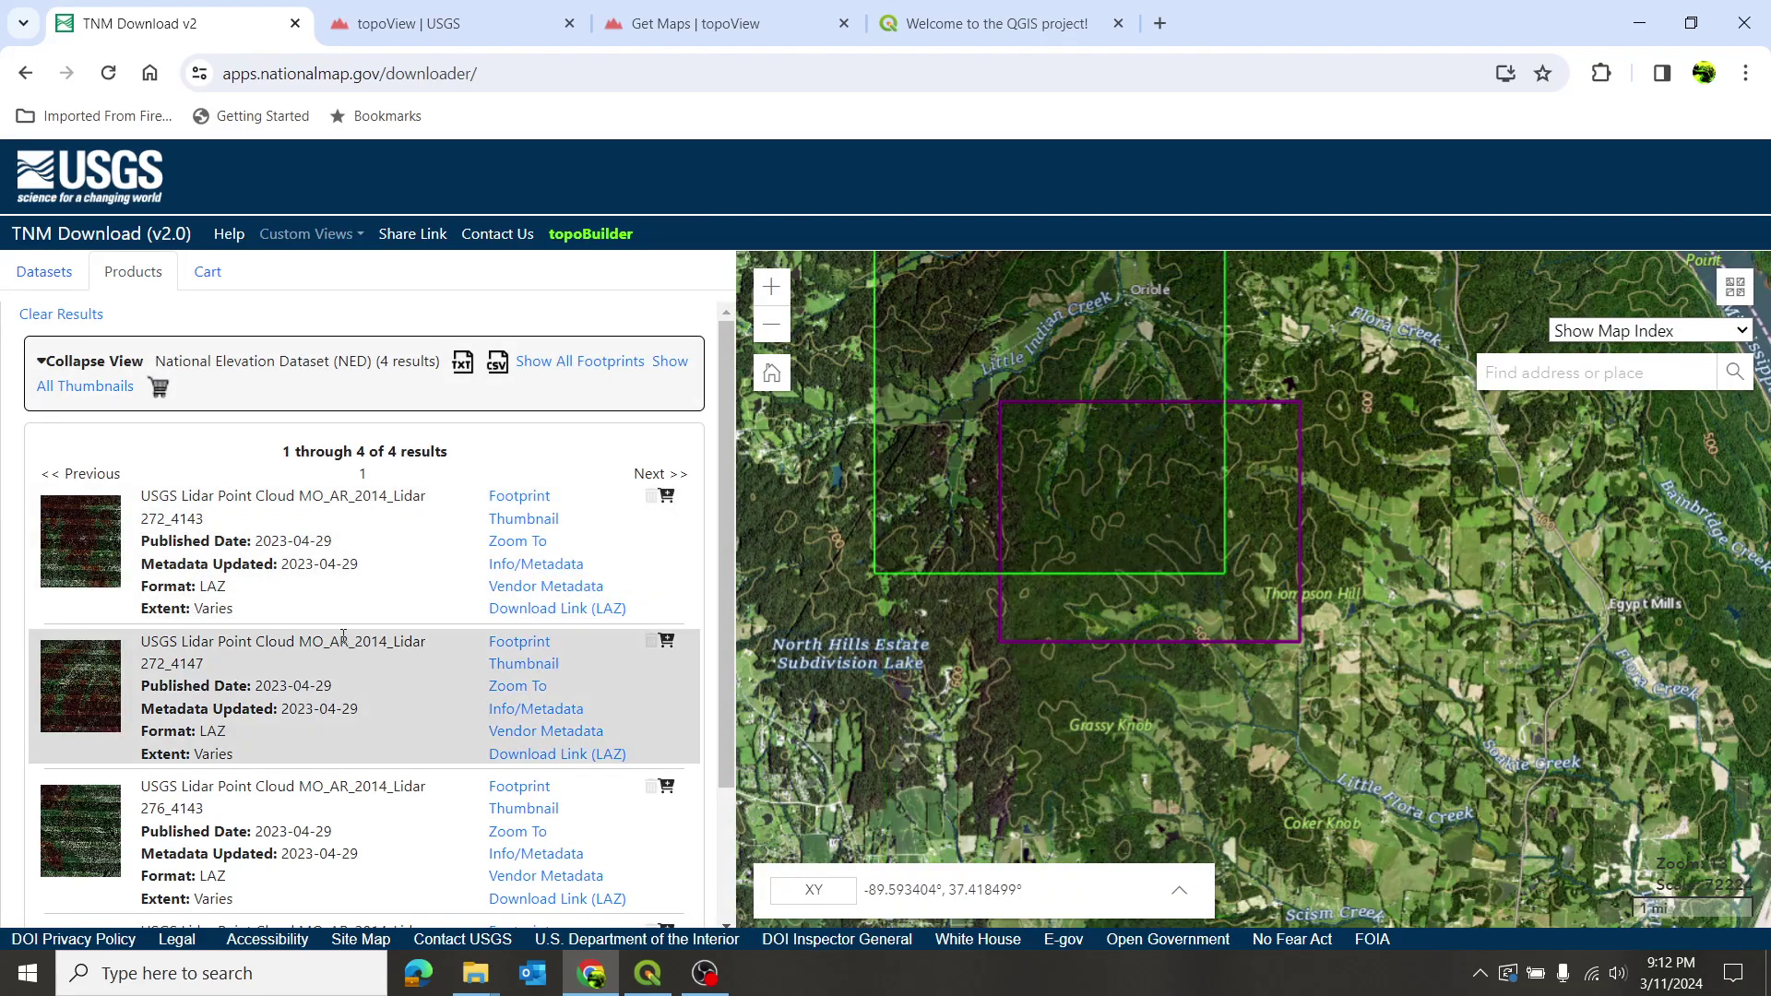
scroll(1424, 544, "down", 1)
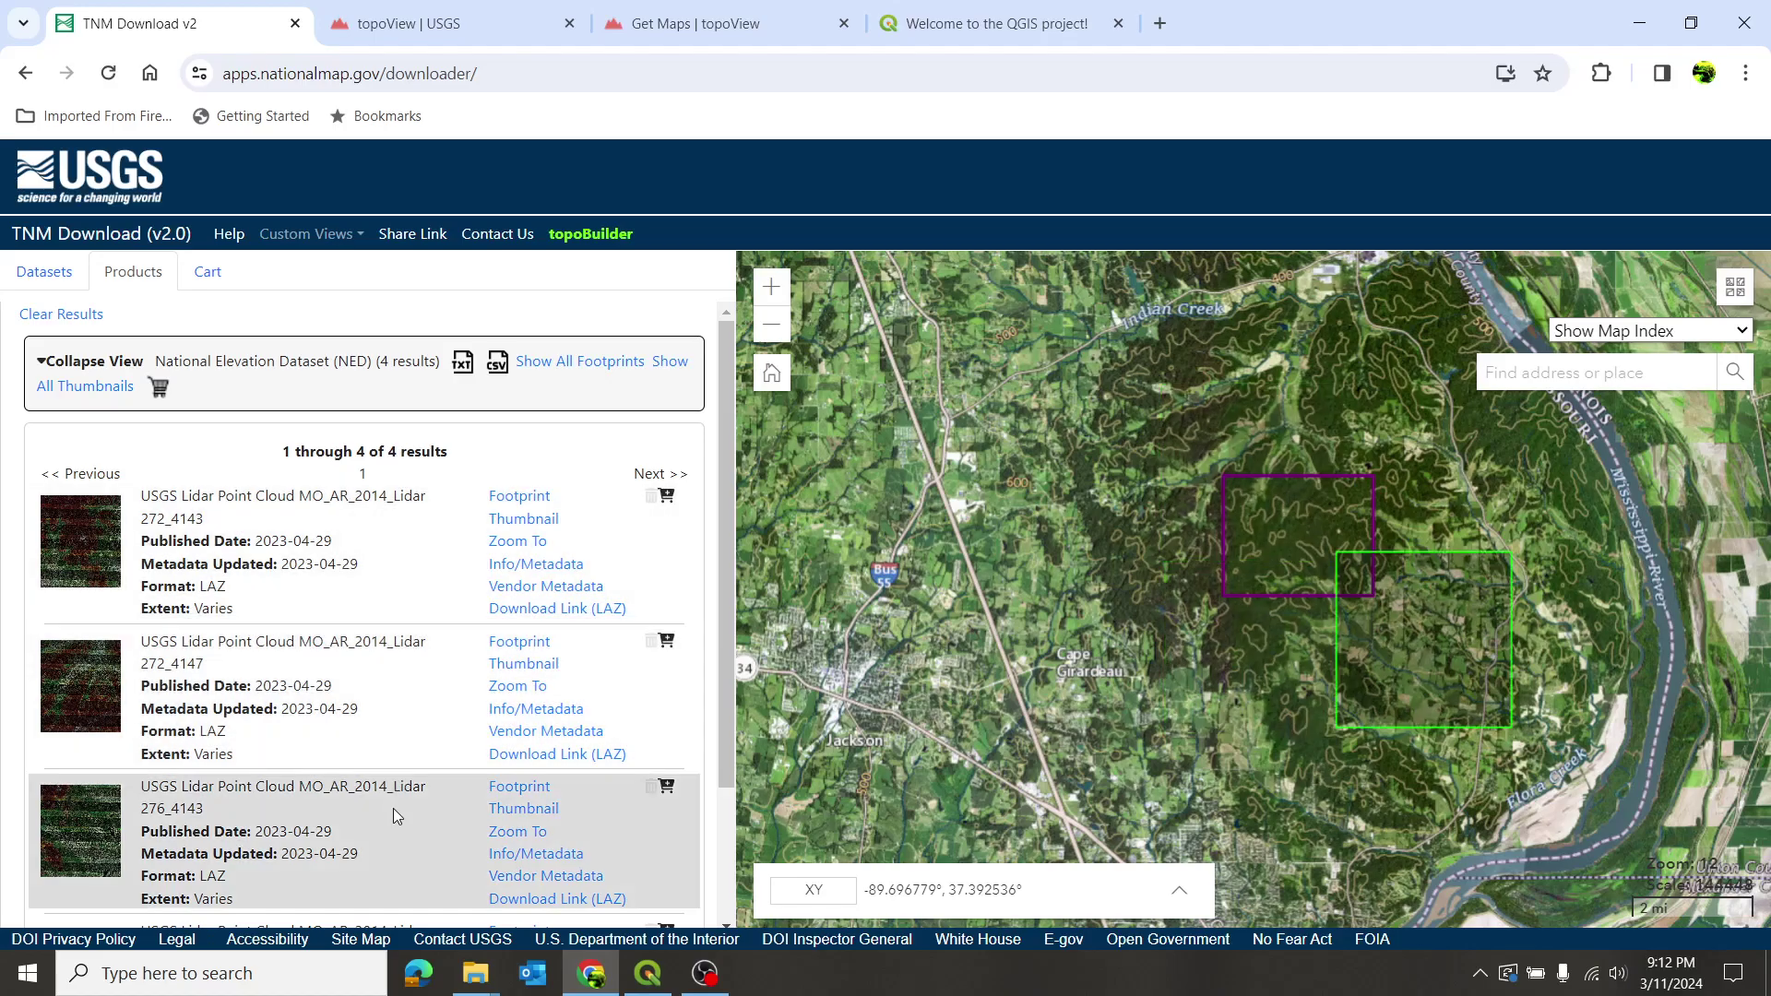
scroll(393, 810, "down", 2)
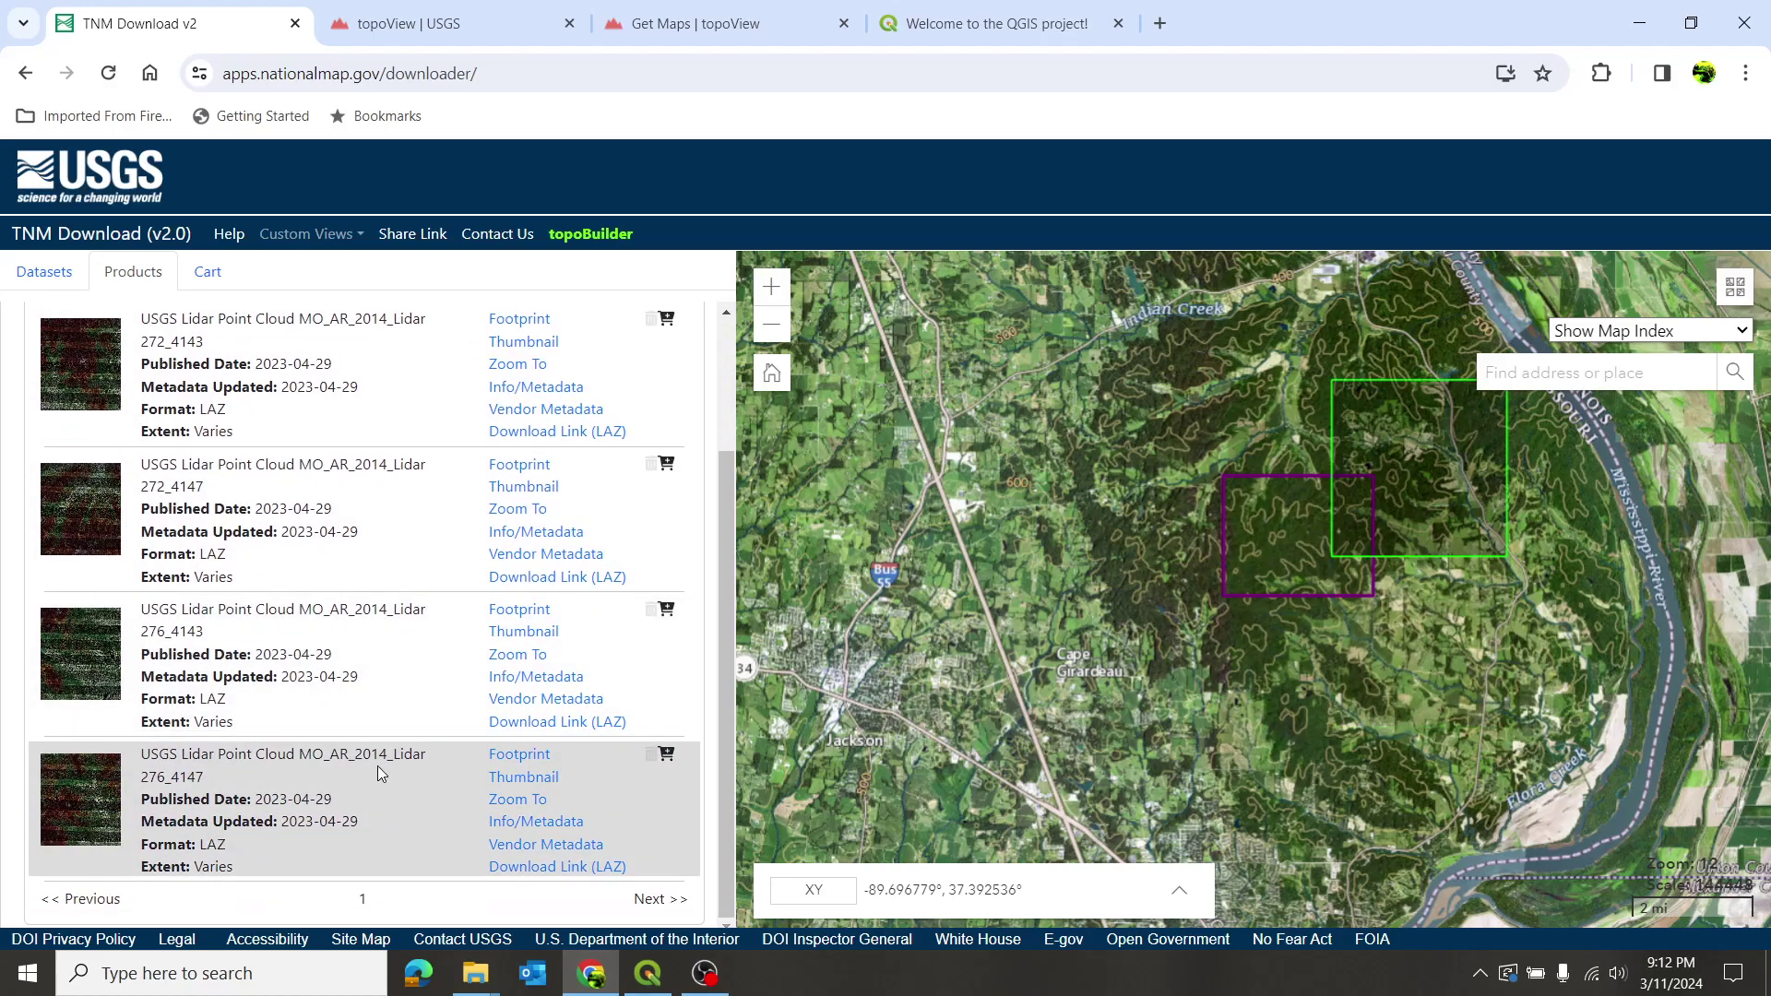